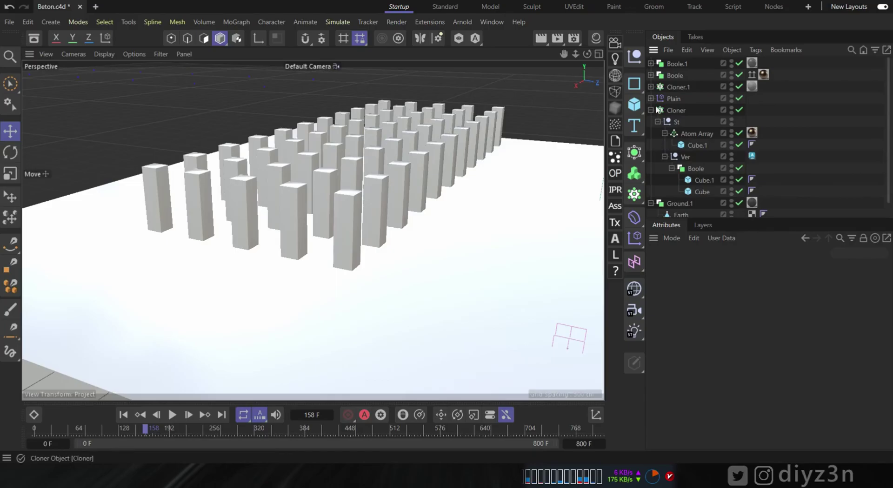
Expand the Cloner.1, Boole, Boole.1 and Plain hierarchies to inspect the scene's objects.
{"action": "left_click", "coordinate": [651, 87]}
{"action": "left_click", "coordinate": [651, 75]}
{"action": "left_click", "coordinate": [651, 63]}
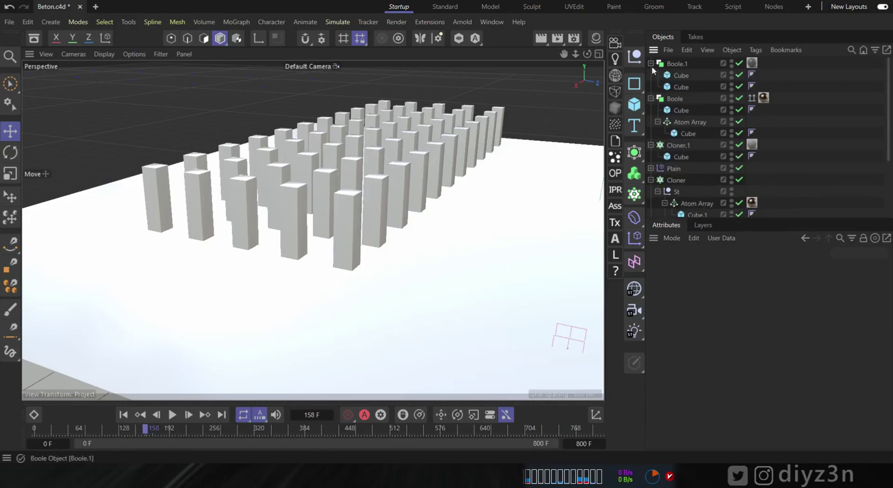
{"action": "left_click", "coordinate": [650, 169]}
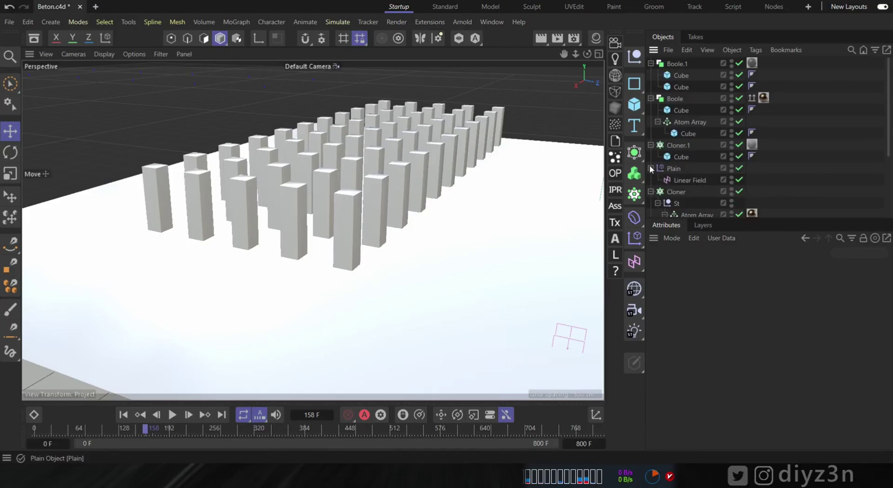
Export the scene as Alembic for frames 125 to 140, overwriting the existing Stoons_TEST.abc file.
{"action": "left_click", "coordinate": [10, 22]}
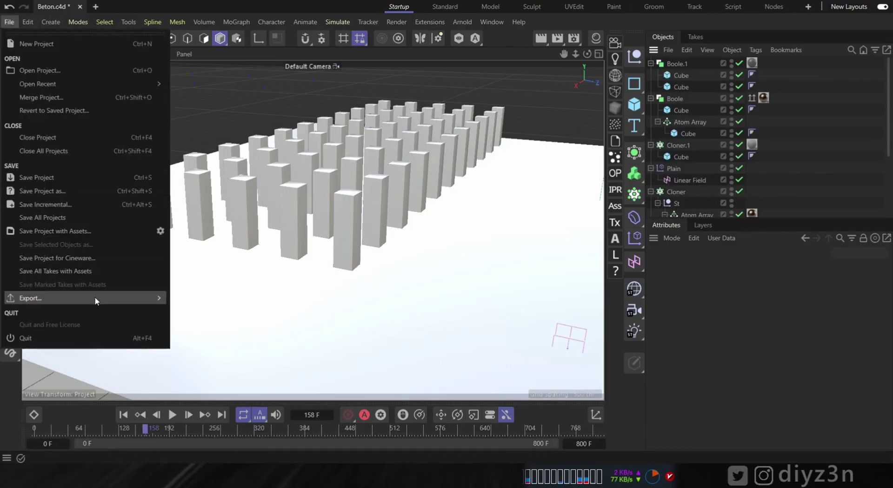
{"action": "mouse_move", "coordinate": [95, 301]}
{"action": "left_click", "coordinate": [239, 250]}
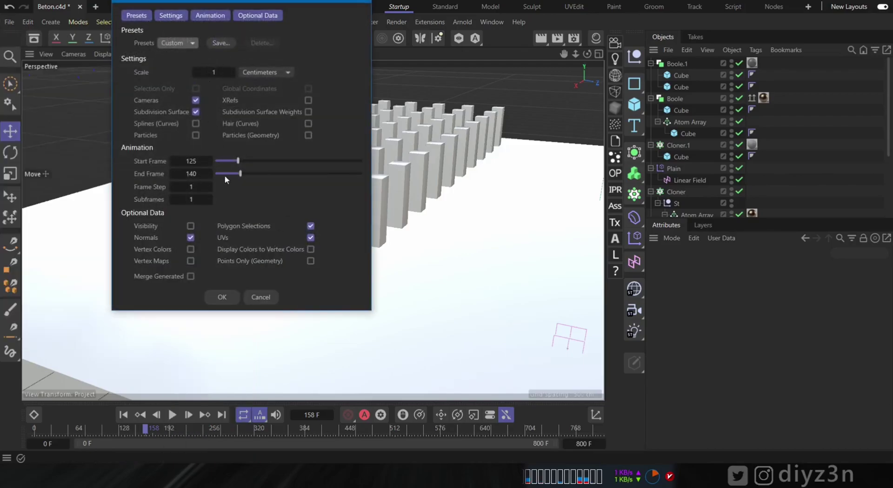
{"action": "left_click", "coordinate": [222, 298]}
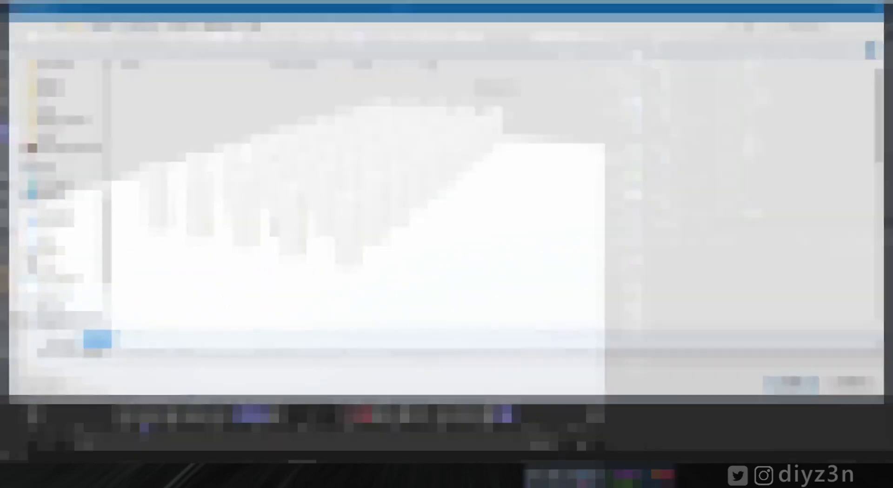
{"action": "double_click", "coordinate": [198, 179]}
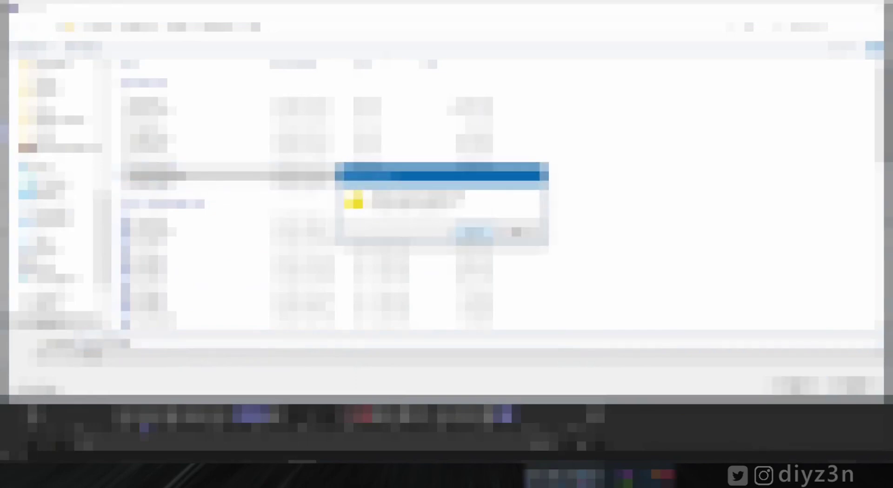
{"action": "left_click", "coordinate": [467, 236]}
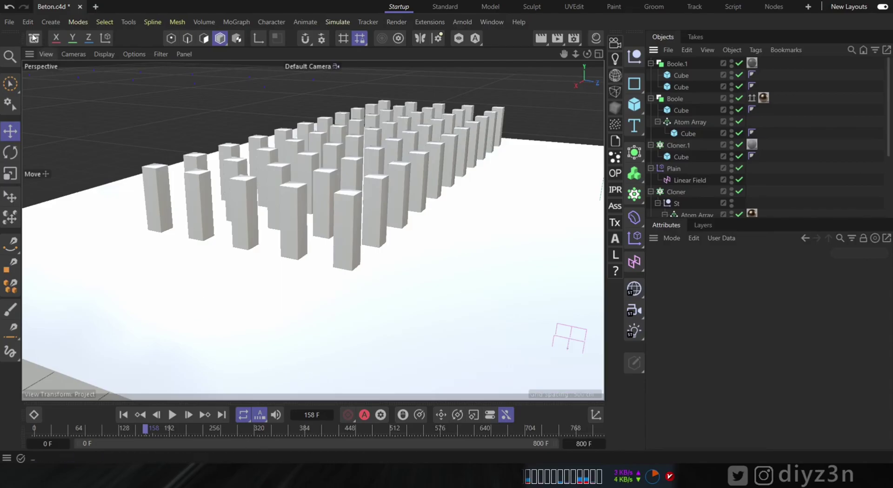
Open the exported Stoons_TEST.abc as a project, accepting the current Alembic import settings.
{"action": "left_click", "coordinate": [10, 22]}
{"action": "left_click", "coordinate": [29, 69]}
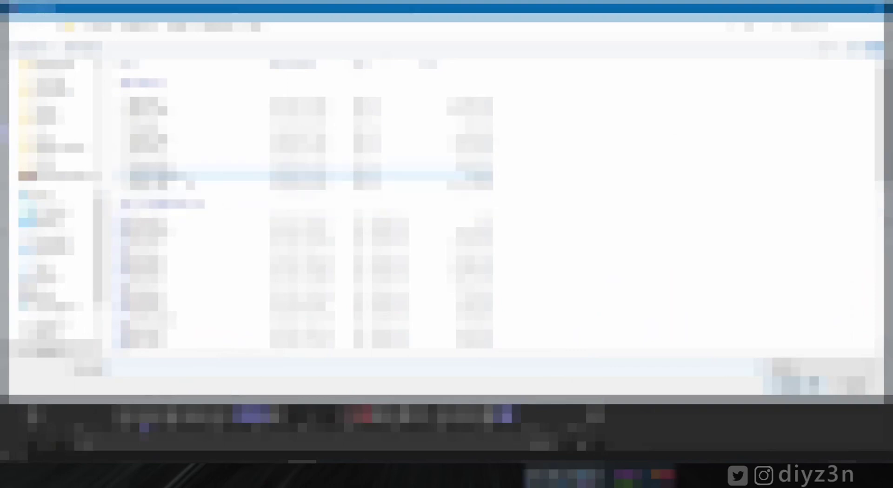
{"action": "double_click", "coordinate": [188, 177]}
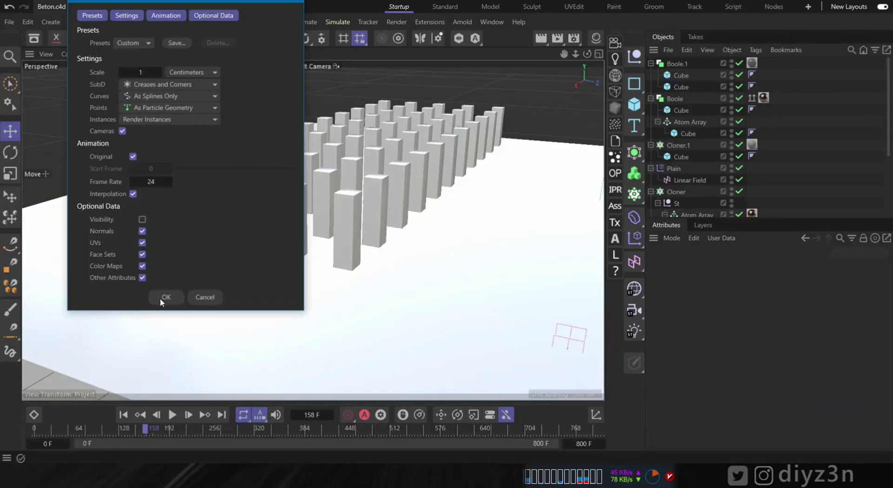
{"action": "left_click", "coordinate": [161, 300]}
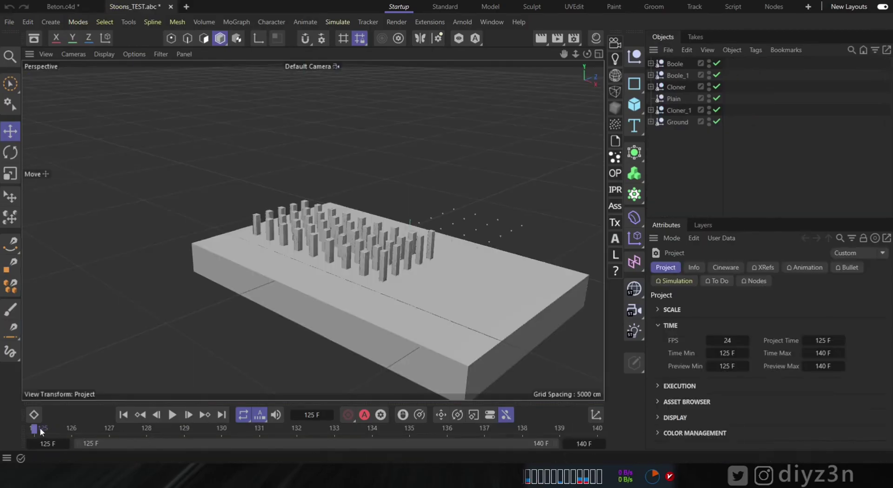
Expand Cloner_1 down through St_1St_1 and St_1Ver, plus the Cloner, to examine the imported Alembic hierarchy.
{"action": "left_click", "coordinate": [651, 111]}
{"action": "left_click", "coordinate": [657, 133]}
{"action": "left_click", "coordinate": [664, 156]}
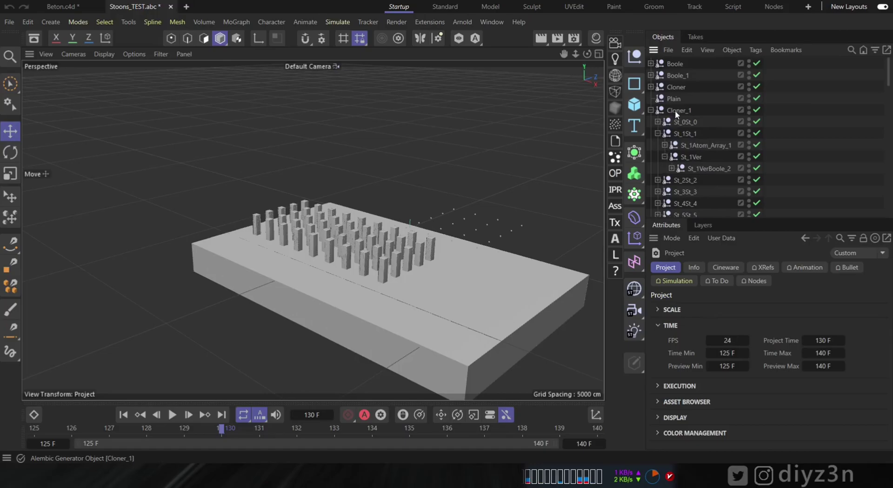
{"action": "left_click", "coordinate": [651, 87]}
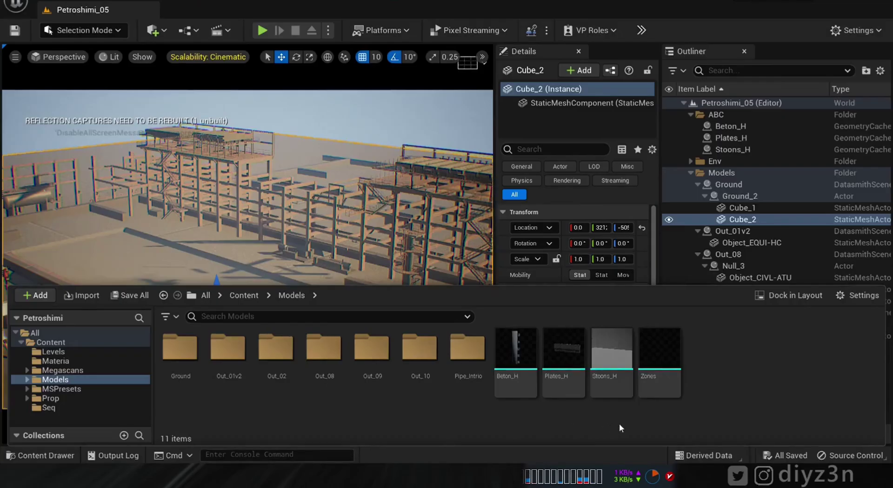
Switch to Unreal Engine and choose Stoons_TEST.abc for import into the Models folder.
{"action": "right_click", "coordinate": [646, 423]}
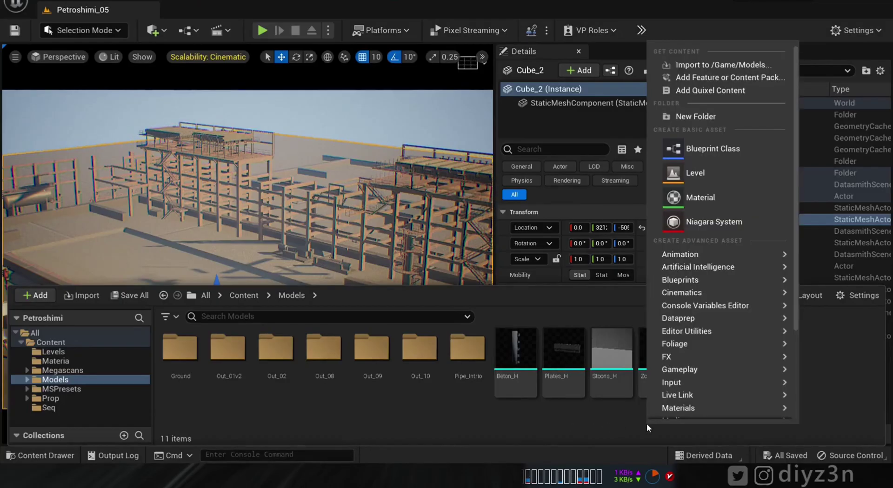
{"action": "left_click", "coordinate": [697, 64]}
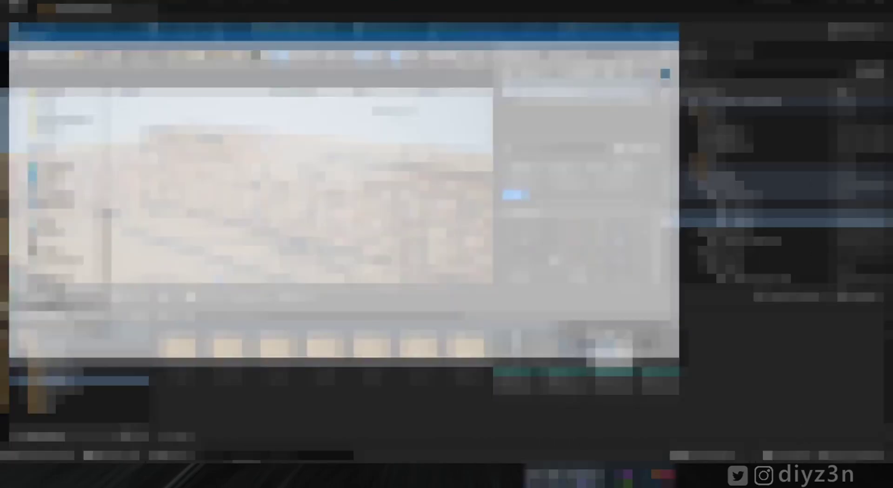
{"action": "double_click", "coordinate": [188, 199]}
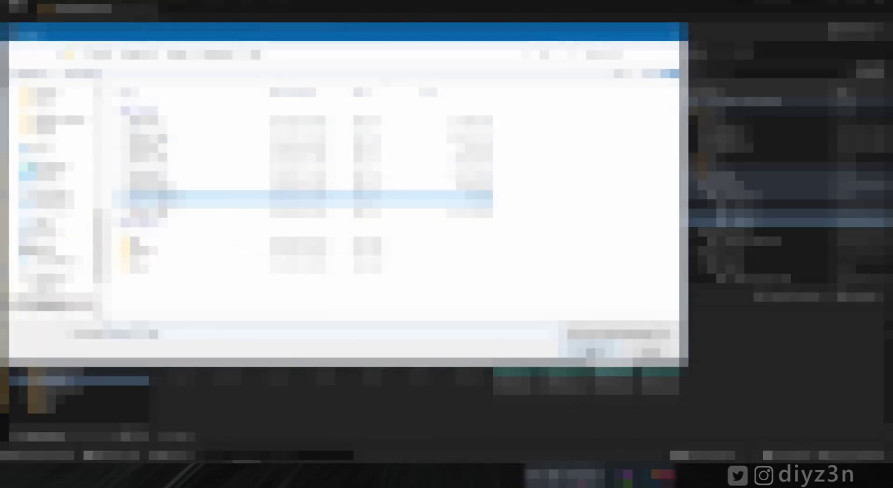
{"action": "mouse_move", "coordinate": [590, 66]}
{"action": "left_mouse_down"}
{"action": "mouse_move", "coordinate": [587, 184]}
{"action": "mouse_move", "coordinate": [588, 60]}
{"action": "left_mouse_up"}
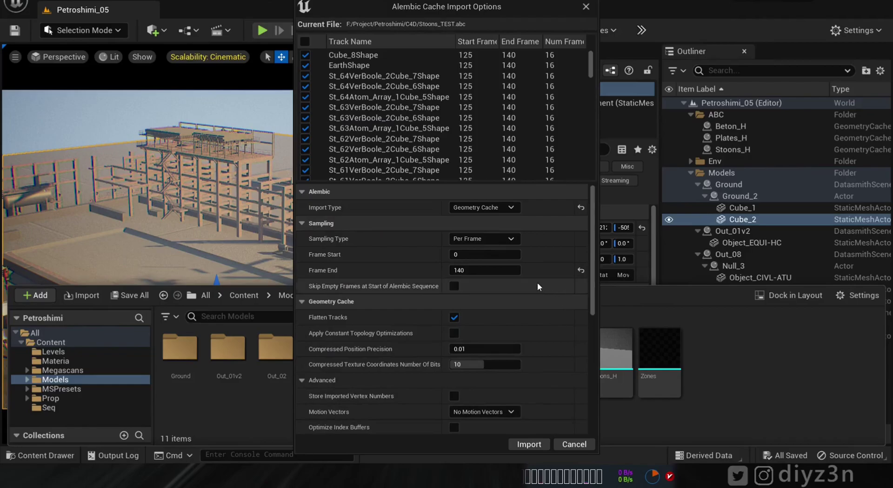
Try to import Stoons_TEST.abc as a Geometry Cache with frame start 125 and frame end 150.
{"action": "left_click", "coordinate": [580, 271]}
{"action": "left_click", "coordinate": [481, 269]}
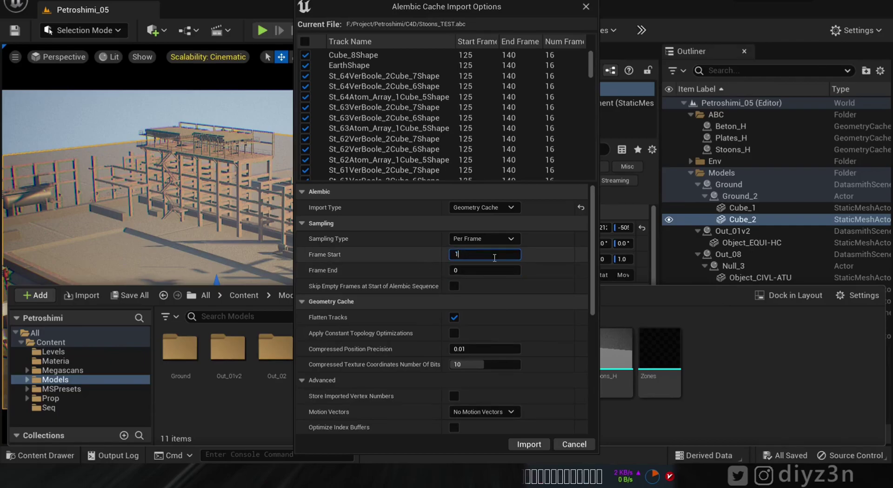
{"action": "left_click", "coordinate": [485, 269]}
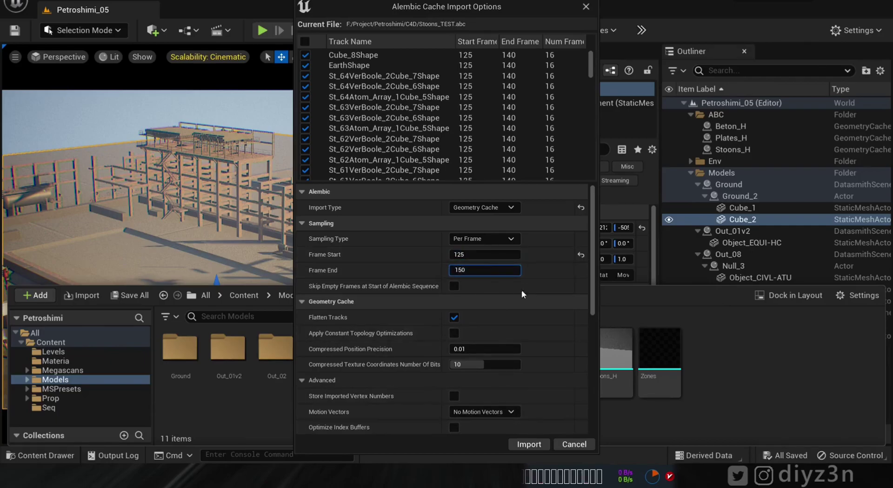
{"action": "left_click", "coordinate": [528, 444]}
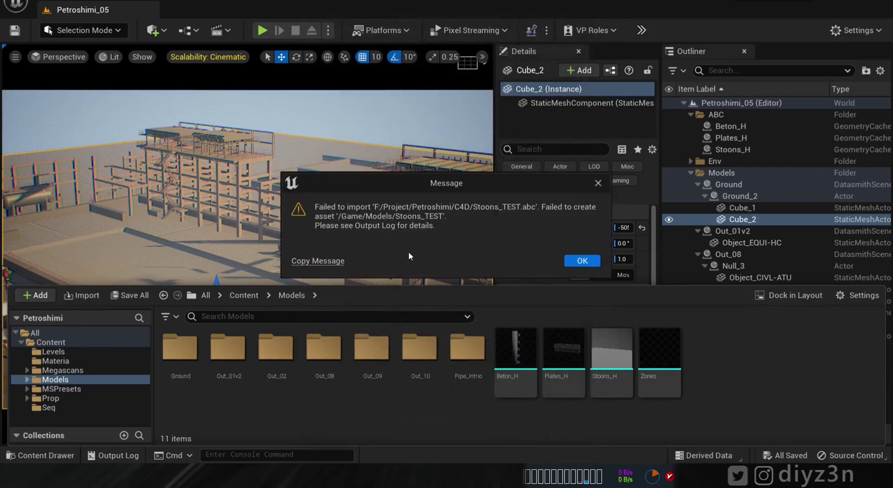
{"action": "left_click", "coordinate": [583, 261]}
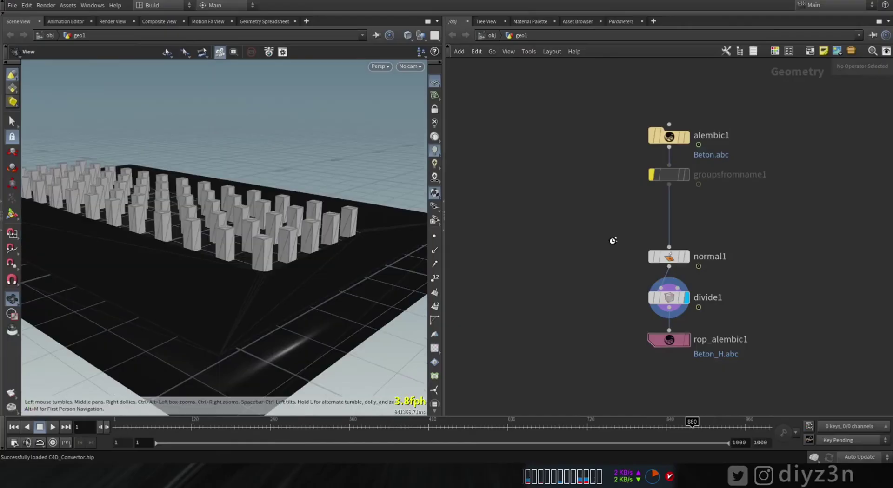
Switch to Houdini, load Stoons_TEST.abc into the alembic1 node, and compare the normal1 and divide1 outputs.
{"action": "key", "text": "p"}
{"action": "scroll", "coordinate": [498, 181], "scroll_direction": "up", "scroll_amount": 3}
{"action": "left_click", "coordinate": [525, 119]}
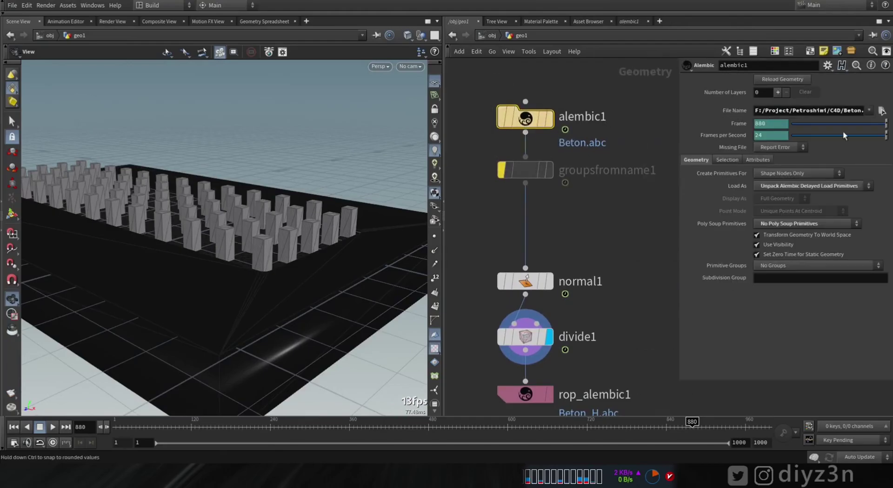
{"action": "middle_click_drag", "start_coordinate": [556, 238], "coordinate": [547, 200]}
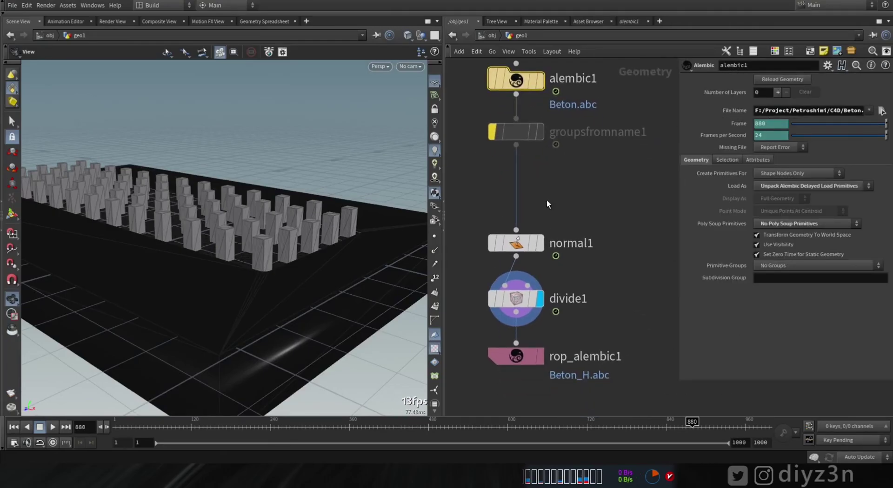
{"action": "left_click", "coordinate": [882, 111]}
{"action": "double_click", "coordinate": [672, 128]}
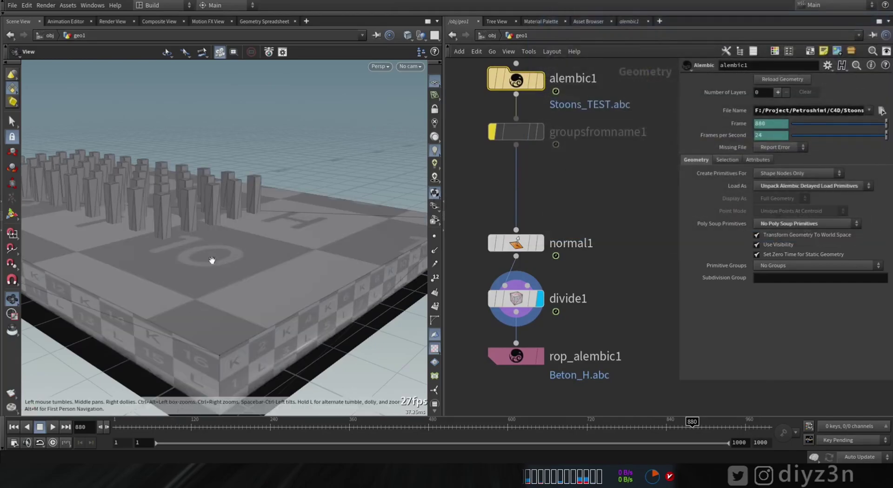
{"action": "left_click", "coordinate": [540, 242]}
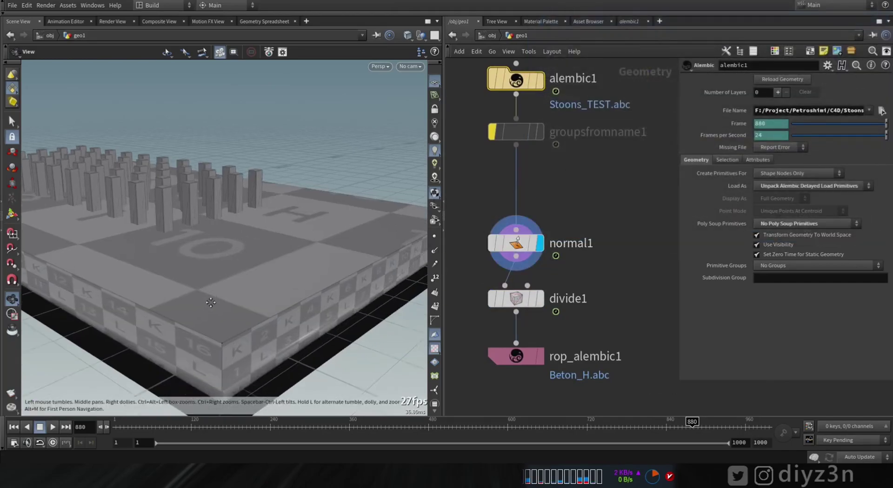
{"action": "left_click", "coordinate": [539, 298]}
Set rop_alembic1 to frames 125 to 140 with output file Stoons_TEST_H.abc, and save it to disk.
{"action": "left_click", "coordinate": [516, 357]}
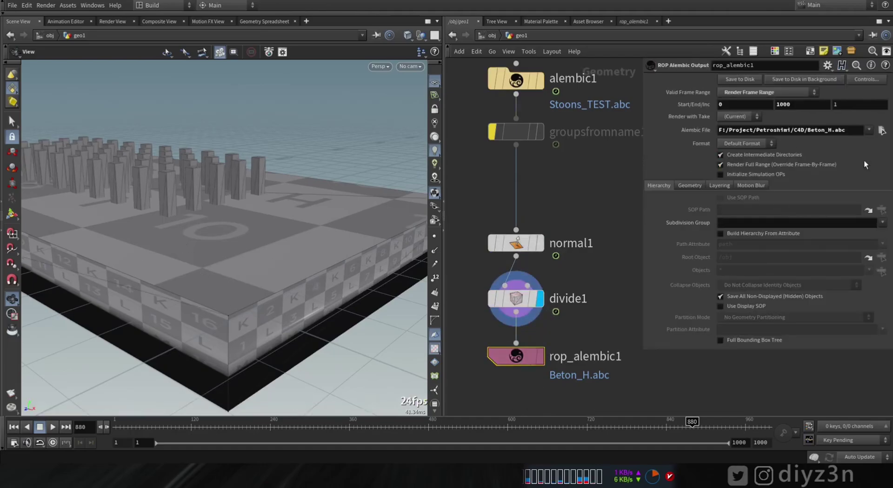
{"action": "left_click", "coordinate": [574, 201]}
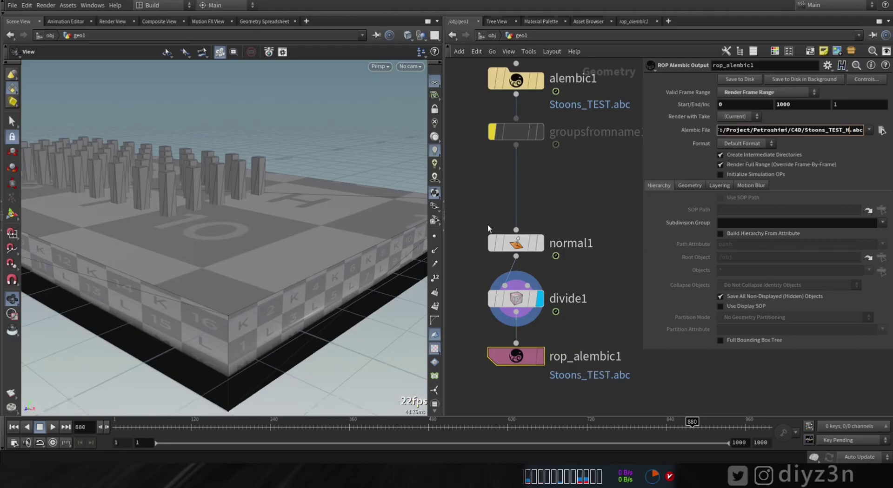
{"action": "double_click", "coordinate": [760, 105]}
{"action": "type", "text": "880"}
{"action": "key", "text": "Tab"}
{"action": "type", "text": "880"}
{"action": "left_click", "coordinate": [523, 87]}
{"action": "left_click", "coordinate": [516, 356]}
{"action": "left_click", "coordinate": [744, 81]}
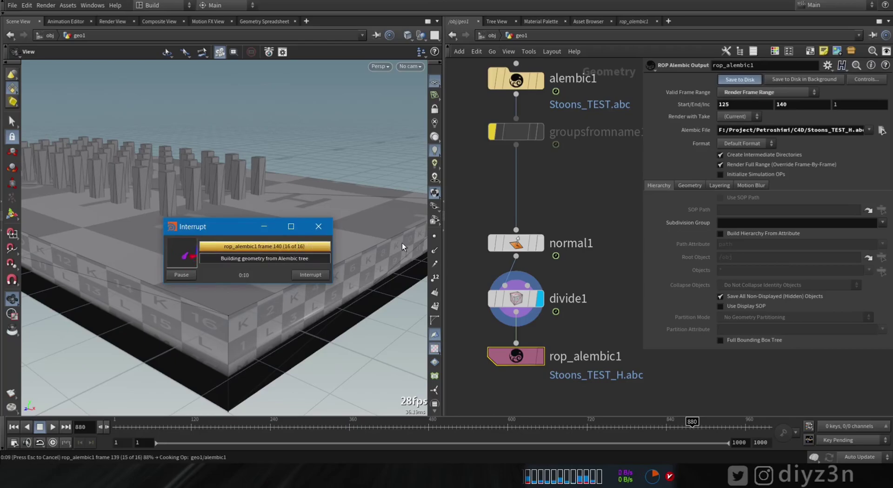
Switch to Unreal Engine and import Stoons_TEST_H.abc into Models as a Geometry Cache, keeping the divide1 track and frames 0 to 140.
{"action": "mouse_move", "coordinate": [244, 475]}
{"action": "left_click", "coordinate": [244, 423]}
{"action": "right_click", "coordinate": [494, 426]}
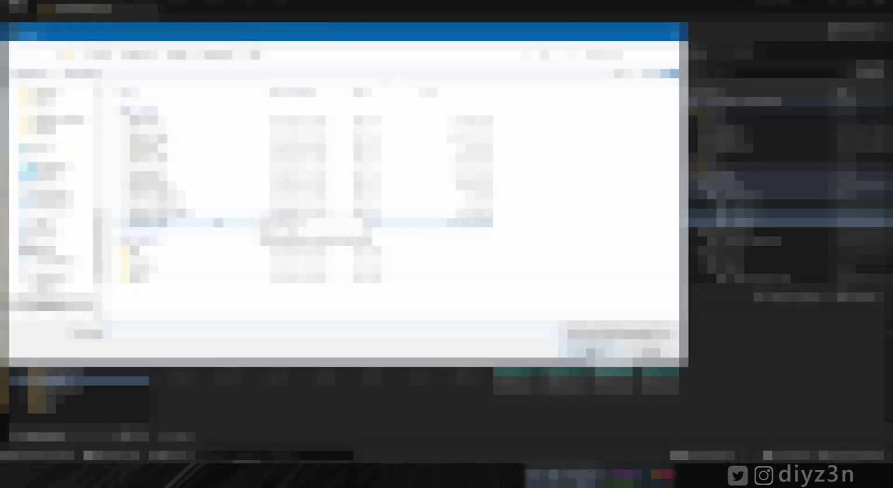
{"action": "double_click", "coordinate": [262, 210]}
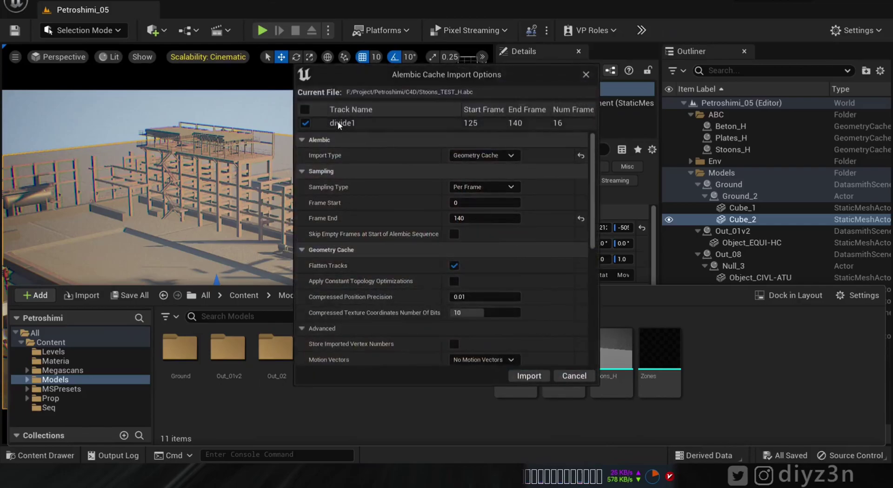
{"action": "left_click", "coordinate": [307, 123]}
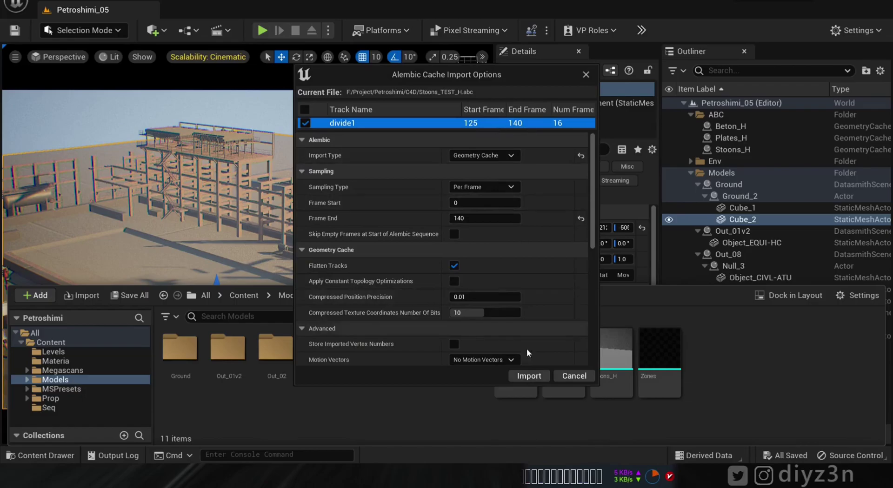
{"action": "left_click", "coordinate": [529, 376]}
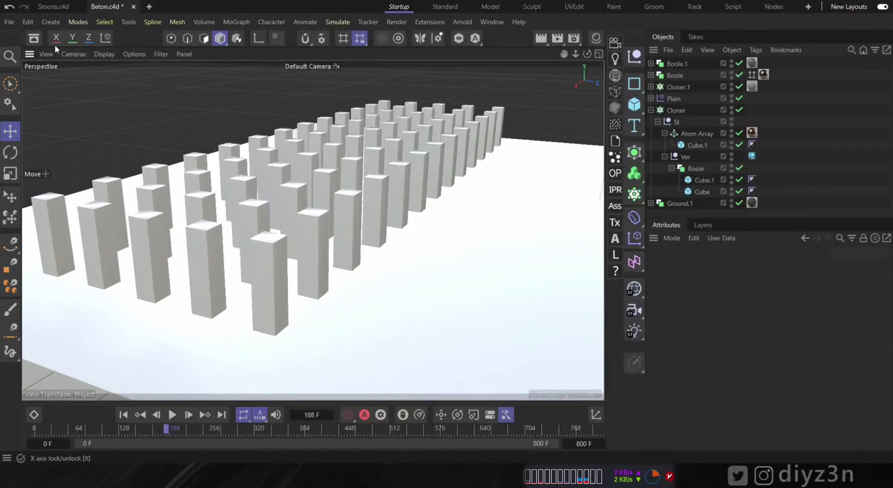
Switch to Cinema 4D, scrub the Beton.c4d animation back to frame 126, and export the scene as USD in ASCII (*.usda) format.
{"action": "left_click", "coordinate": [161, 432]}
{"action": "left_click_drag", "start_coordinate": [194, 435], "coordinate": [122, 430]}
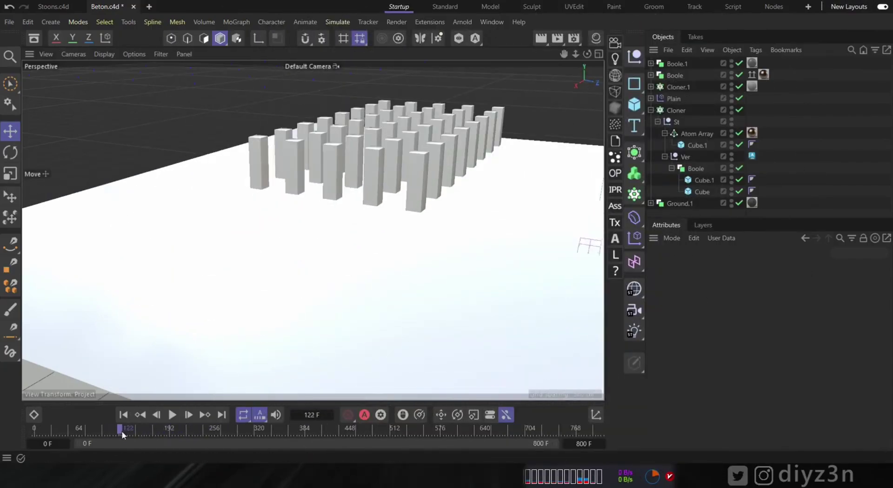
{"action": "left_click", "coordinate": [9, 22]}
{"action": "mouse_move", "coordinate": [109, 306]}
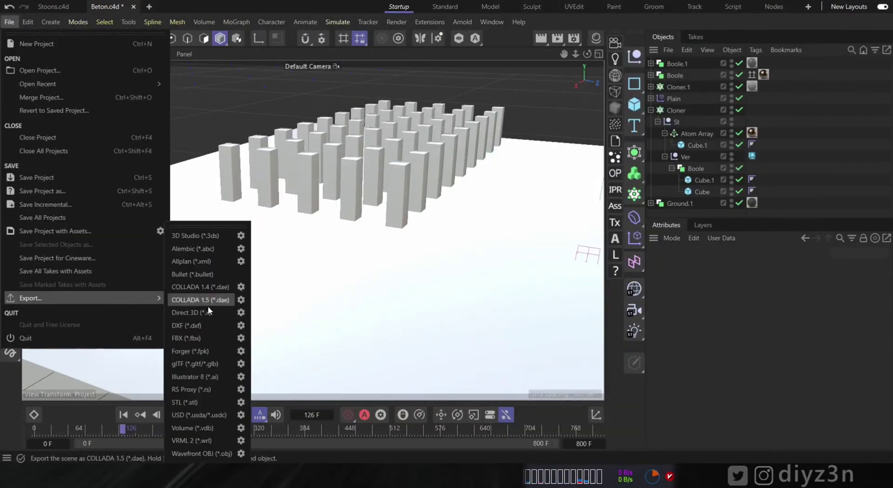
{"action": "left_click", "coordinate": [199, 415]}
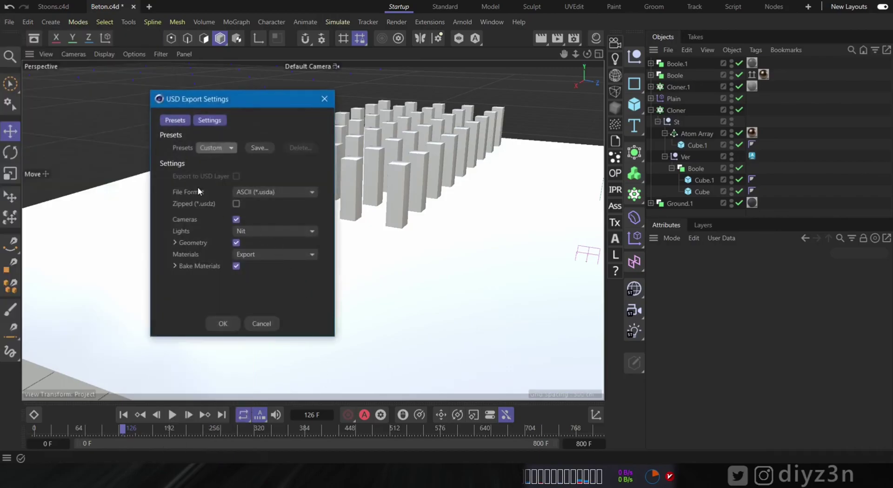
{"action": "left_click", "coordinate": [174, 243]}
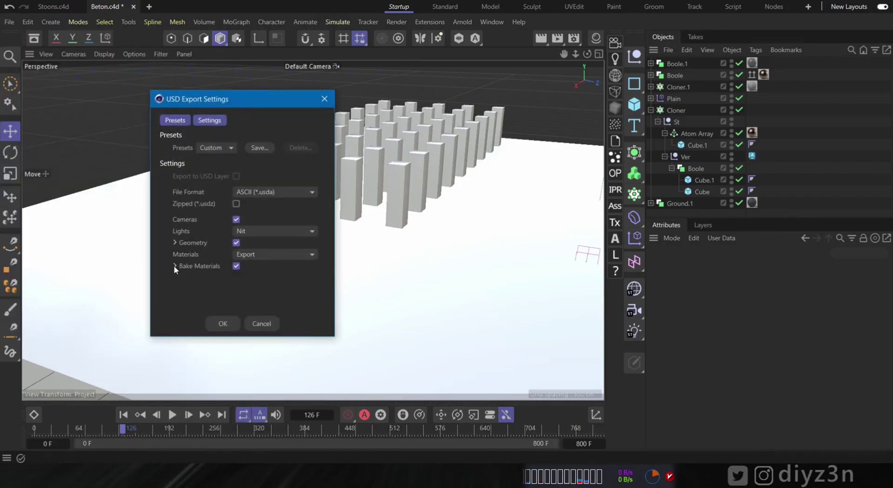
{"action": "left_click", "coordinate": [222, 323]}
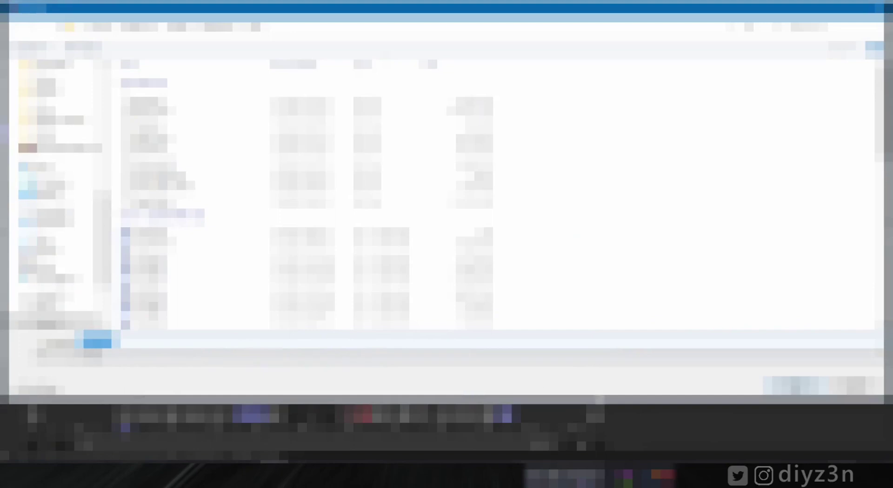
{"action": "left_click", "coordinate": [796, 387]}
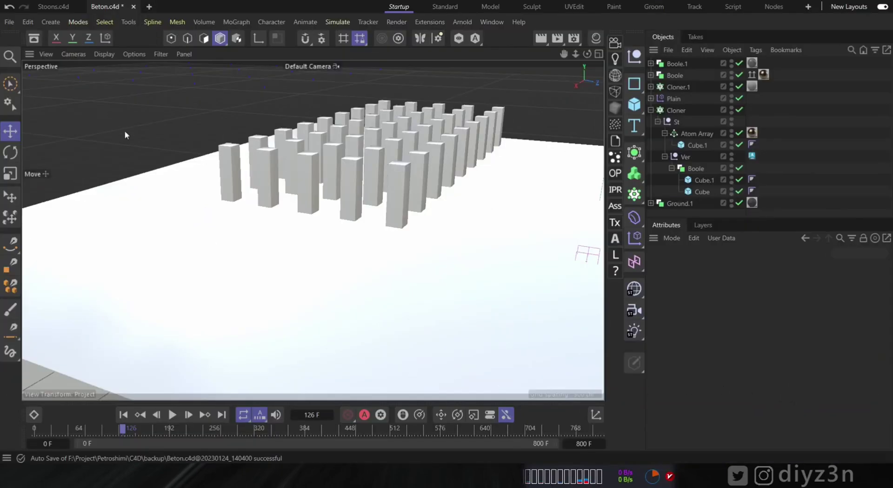
Open Beton.usda in a new document with the Standard/Physical target, geometry and materials, and scrub the timeline to check its animation.
{"action": "left_click", "coordinate": [10, 23]}
{"action": "left_click", "coordinate": [23, 71]}
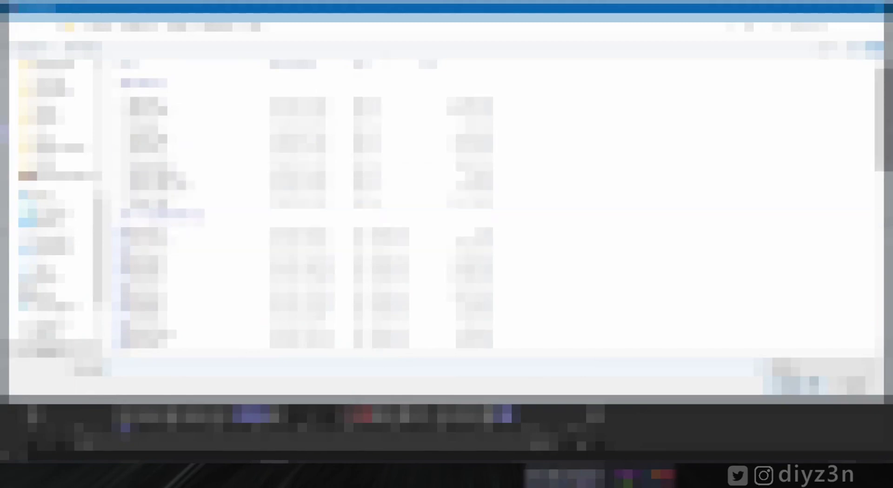
{"action": "left_click_drag", "start_coordinate": [878, 142], "coordinate": [878, 316]}
{"action": "left_click", "coordinate": [199, 343]}
{"action": "double_click", "coordinate": [199, 343]}
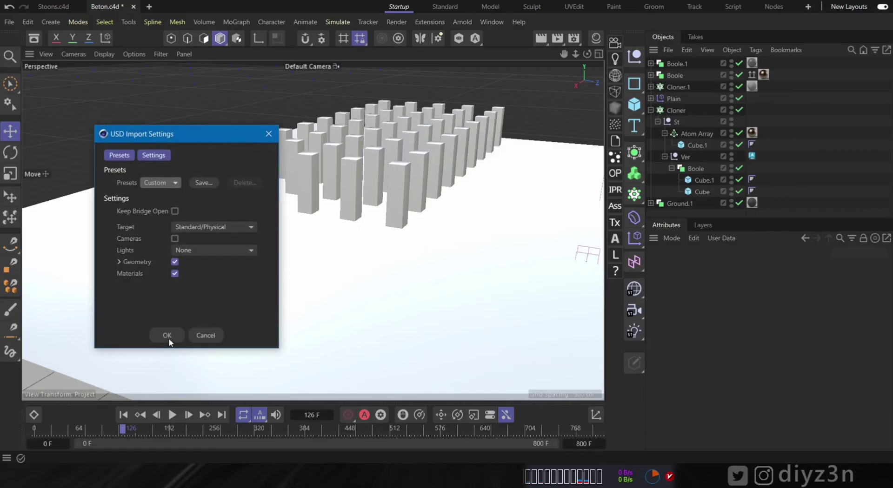
{"action": "left_click", "coordinate": [168, 339]}
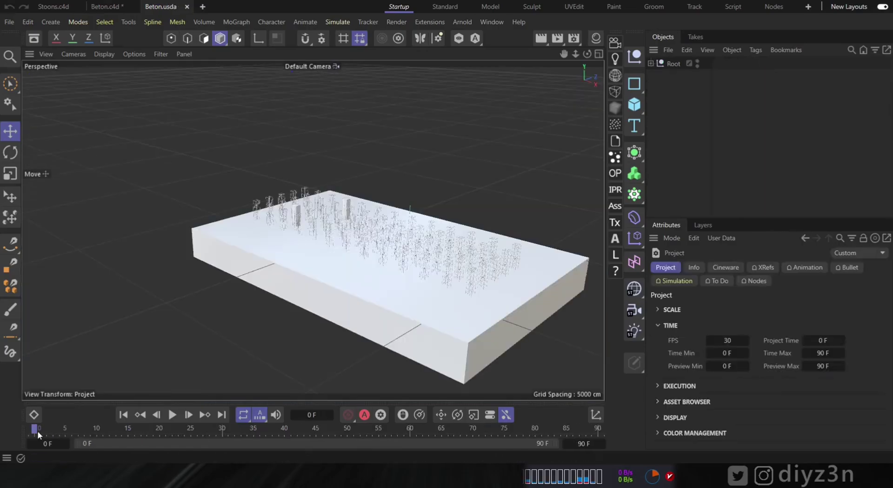
{"action": "left_click_drag", "start_coordinate": [604, 439], "coordinate": [29, 432]}
Switch to Houdini and scrub the divide1 animation, stopping at frame 147.
{"action": "left_click", "coordinate": [141, 475]}
{"action": "middle_click_drag", "start_coordinate": [465, 180], "coordinate": [466, 181]}
{"action": "left_click_drag", "start_coordinate": [179, 429], "coordinate": [309, 430]}
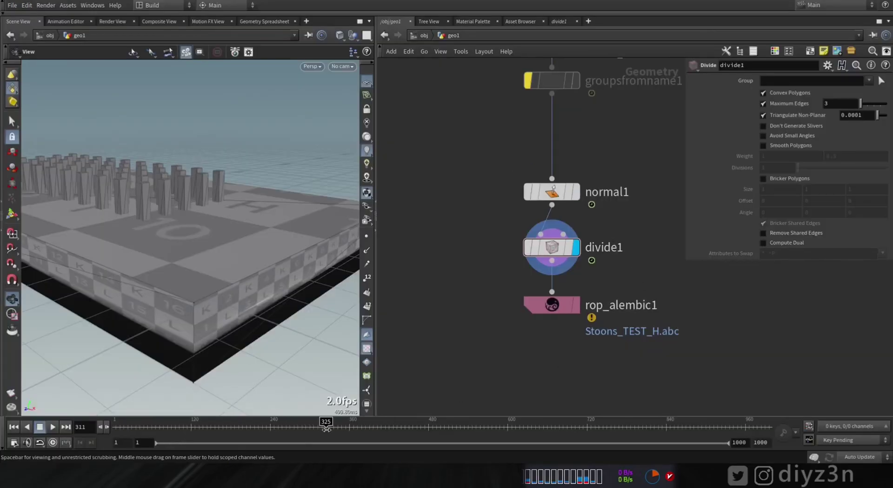
{"action": "mouse_move", "coordinate": [196, 431]}
{"action": "left_mouse_down"}
{"action": "mouse_move", "coordinate": [185, 430]}
{"action": "mouse_move", "coordinate": [209, 430]}
{"action": "left_mouse_up"}
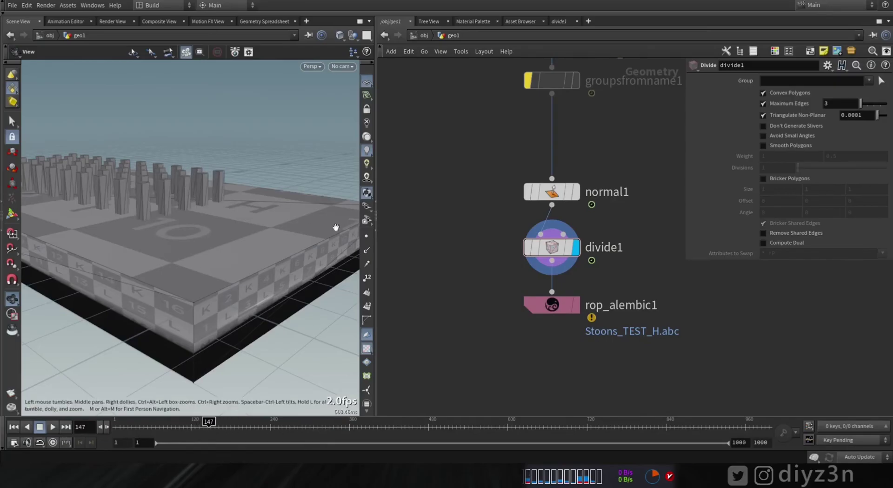
Add a USD Export node fed by divide1, place it beside rop_alembic1, and display its output.
{"action": "middle_click_drag", "start_coordinate": [478, 243], "coordinate": [484, 197]}
{"action": "key", "text": "Tab"}
{"action": "type", "text": "usd"}
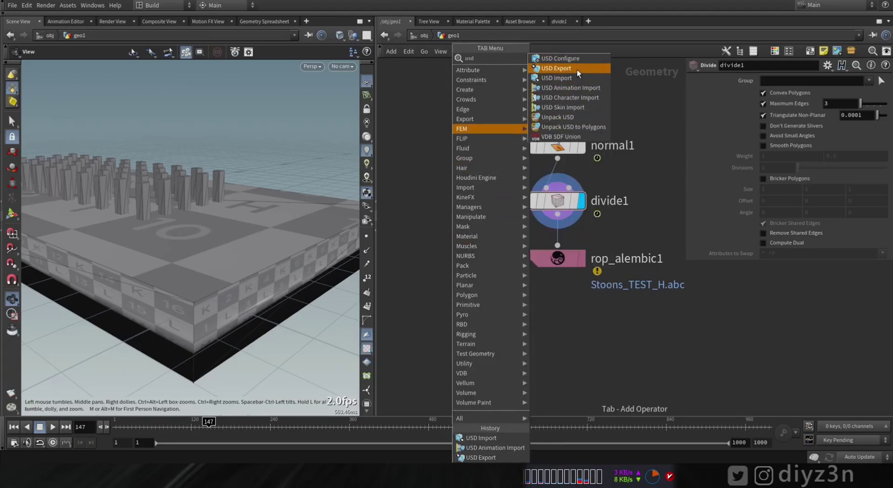
{"action": "left_click", "coordinate": [577, 69]}
{"action": "left_click", "coordinate": [436, 259]}
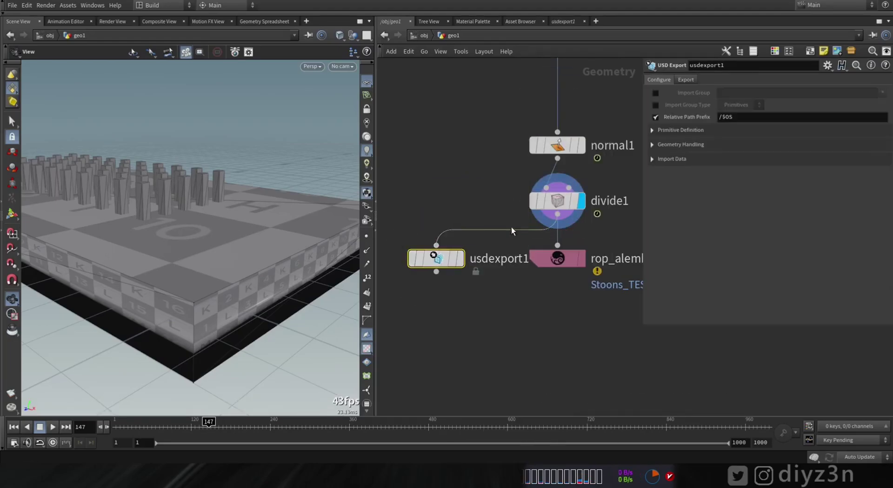
{"action": "left_click", "coordinate": [461, 259]}
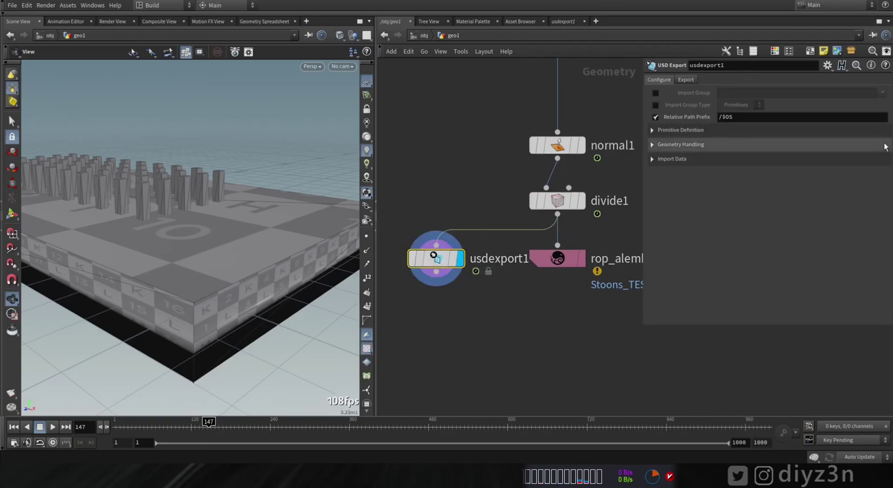
Set usdexport1 to Render Frame Range with frames 125 to 140, and save the USD file to disk.
{"action": "left_click", "coordinate": [686, 80]}
{"action": "left_click", "coordinate": [765, 106]}
{"action": "left_click", "coordinate": [761, 124]}
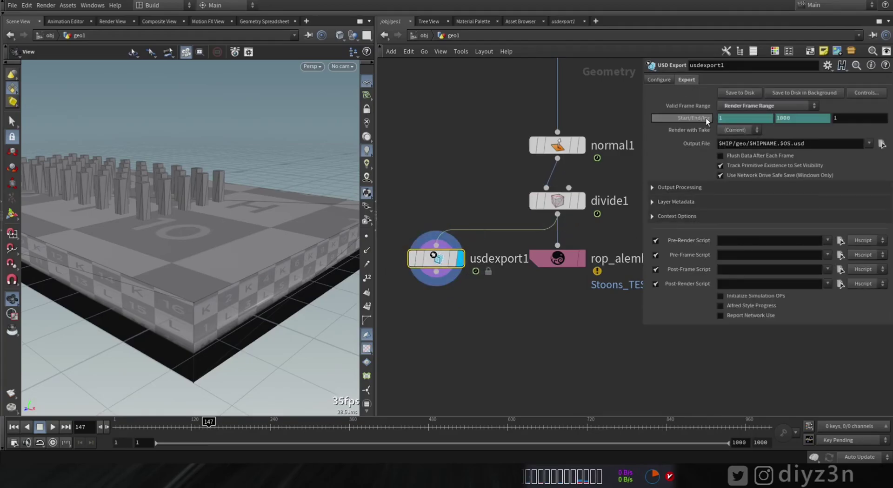
{"action": "right_click", "coordinate": [705, 118]}
{"action": "left_click", "coordinate": [738, 237]}
{"action": "left_click", "coordinate": [754, 119]}
{"action": "type", "text": "125"}
{"action": "left_click", "coordinate": [790, 119]}
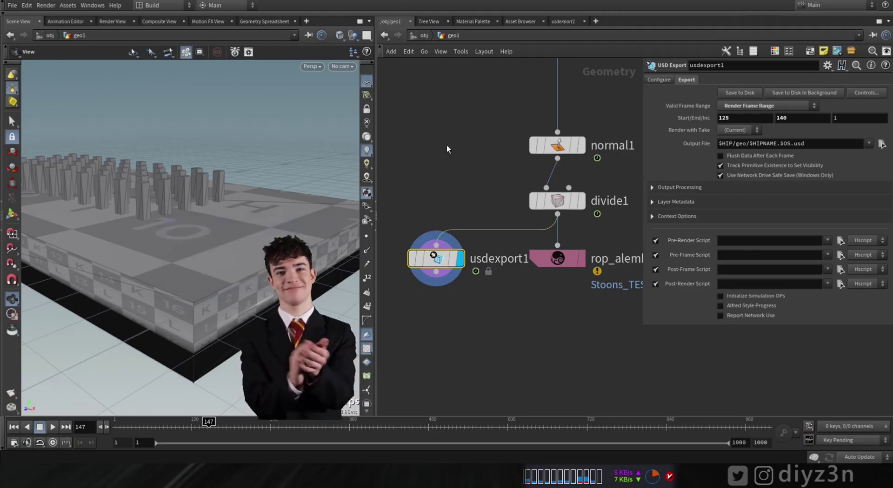
Add a USD Import node in the empty area beside normal1.
{"action": "key", "text": "Tab"}
{"action": "type", "text": "usd"}
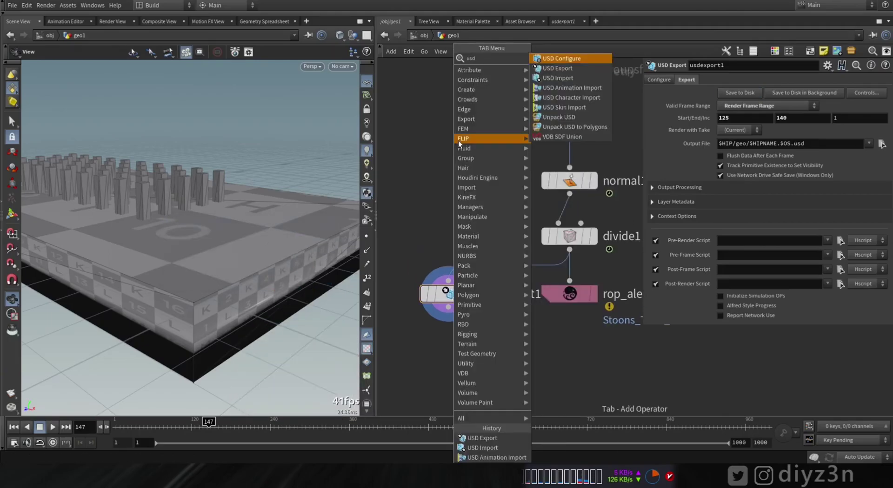
{"action": "left_click", "coordinate": [543, 79]}
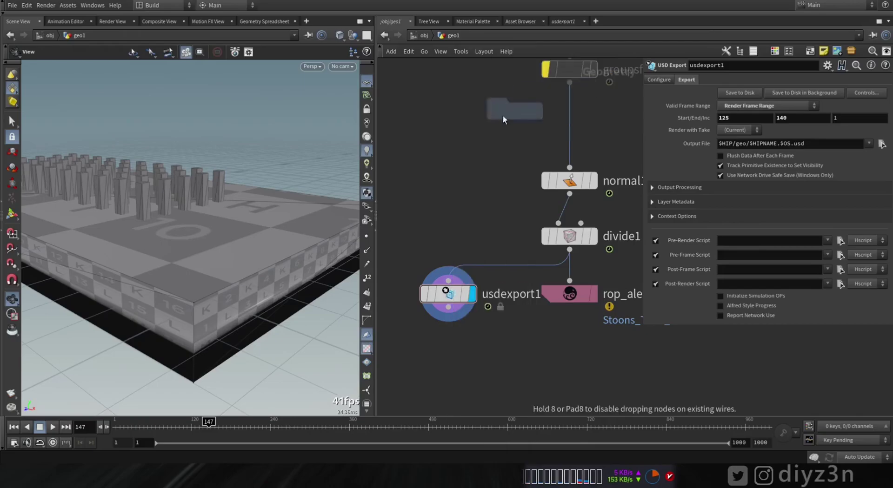
{"action": "left_click", "coordinate": [457, 181]}
{"action": "left_click_drag", "start_coordinate": [469, 181], "coordinate": [452, 154]}
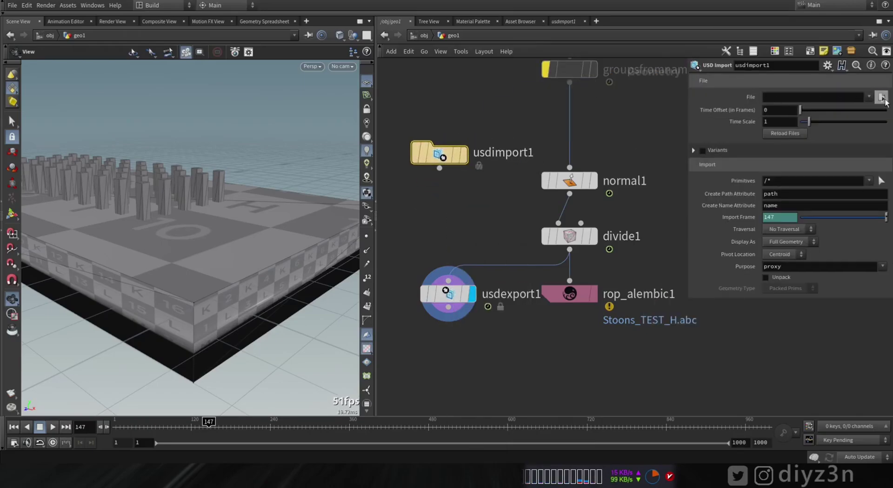
Load C4D_Convertor.usdexport1.usd into usdimport1, display the node, and scrub a few frames to check the geometry.
{"action": "left_click", "coordinate": [882, 97]}
{"action": "left_click", "coordinate": [666, 46]}
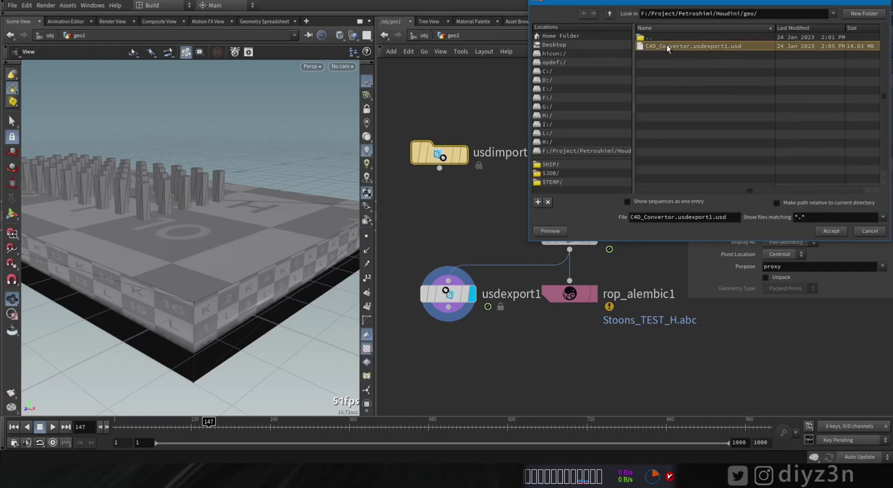
{"action": "left_click", "coordinate": [831, 231]}
{"action": "left_click", "coordinate": [464, 154]}
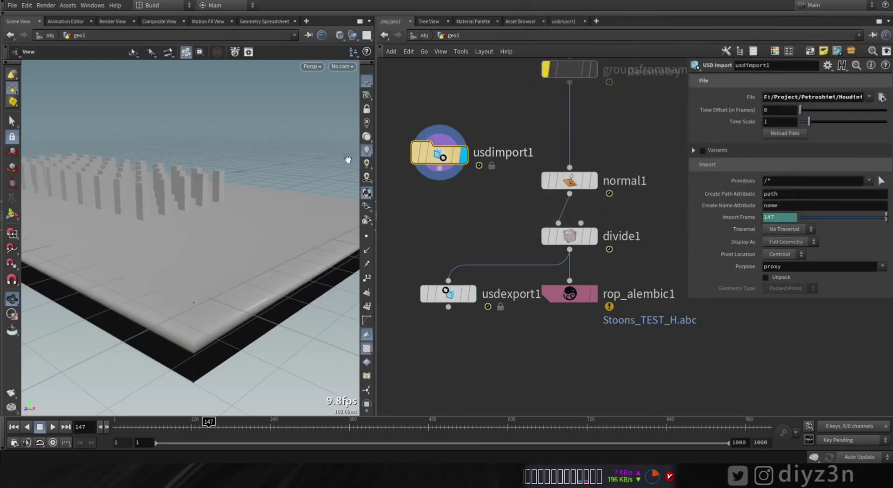
{"action": "left_click", "coordinate": [206, 423]}
{"action": "left_click_drag", "start_coordinate": [206, 422], "coordinate": [203, 423]}
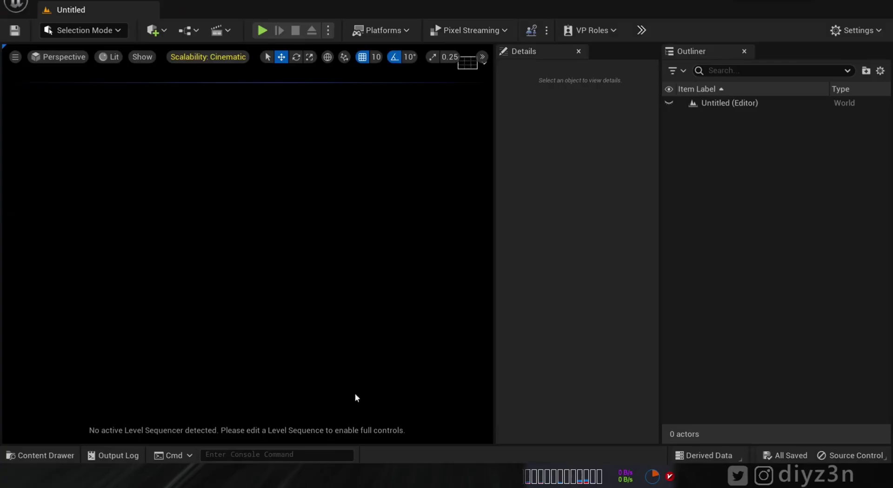
{"action": "left_click", "coordinate": [40, 455]}
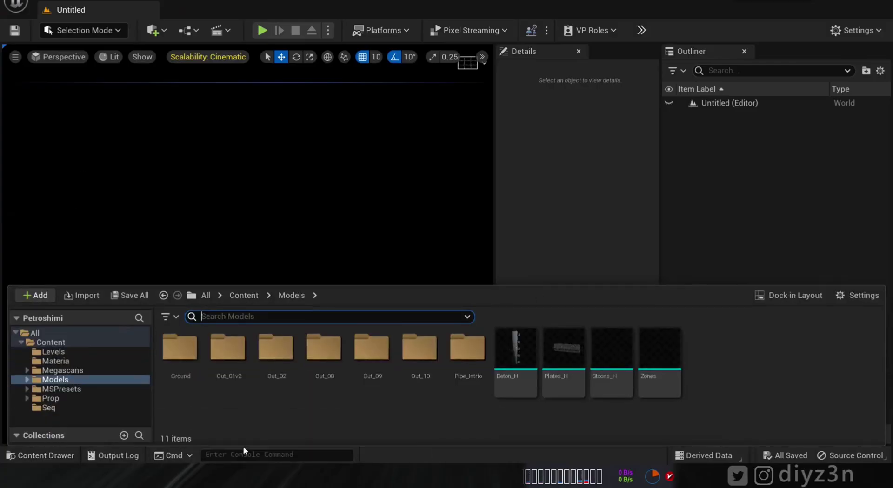
{"action": "left_click", "coordinate": [160, 37]}
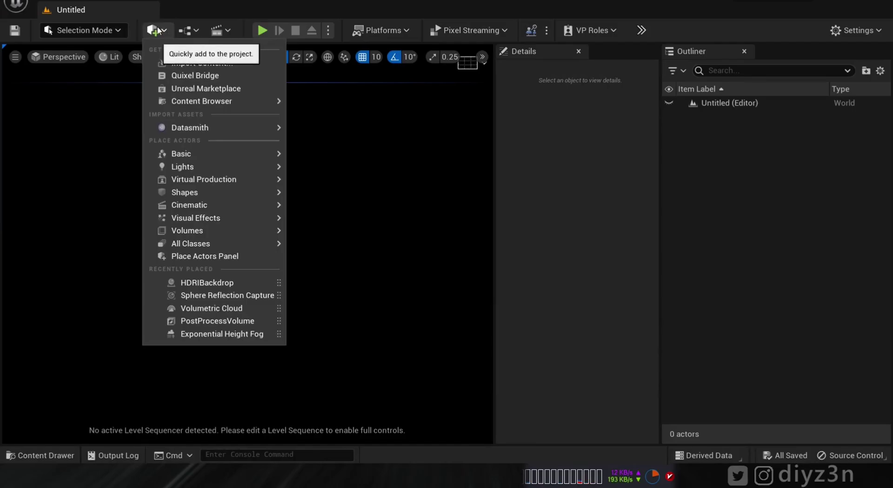
{"action": "left_click", "coordinate": [158, 31]}
Search the plugins for "usd", make sure the USD importer plugin is enabled, and close the plugin window.
{"action": "left_click", "coordinate": [853, 30]}
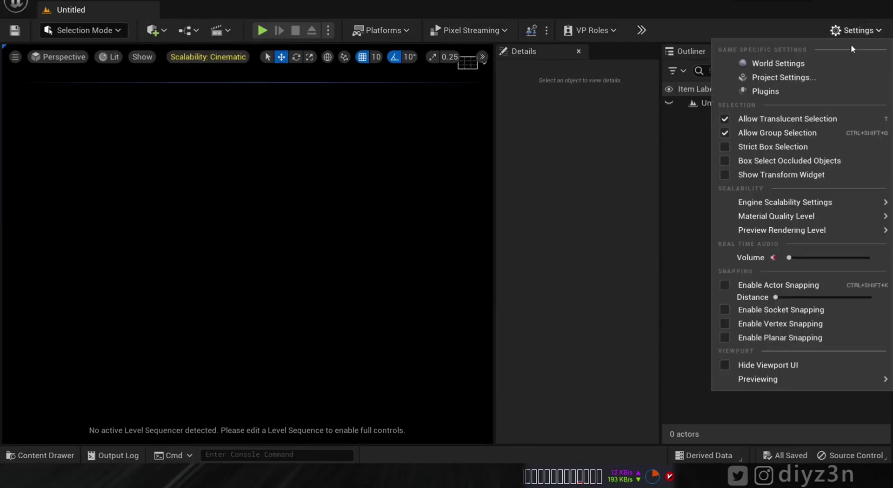
{"action": "left_click", "coordinate": [785, 95]}
{"action": "type", "text": "us"}
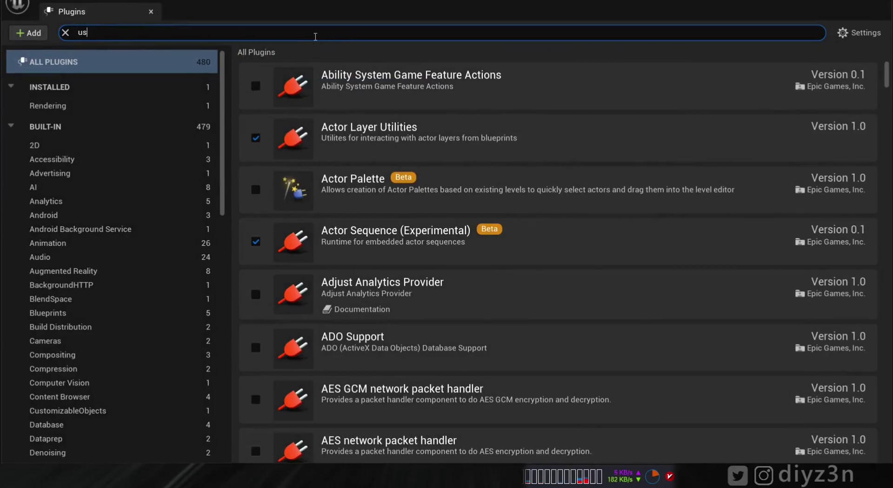
{"action": "type", "text": "d"}
{"action": "left_click", "coordinate": [250, 85]}
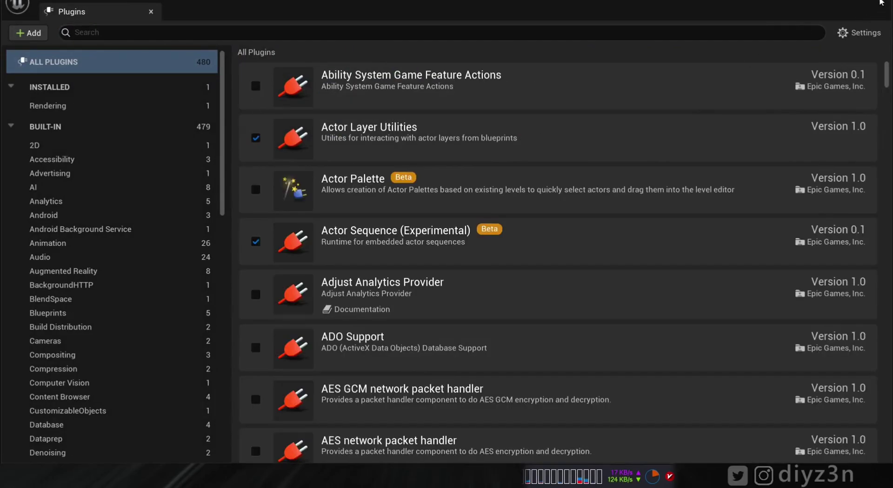
{"action": "left_click", "coordinate": [880, 2]}
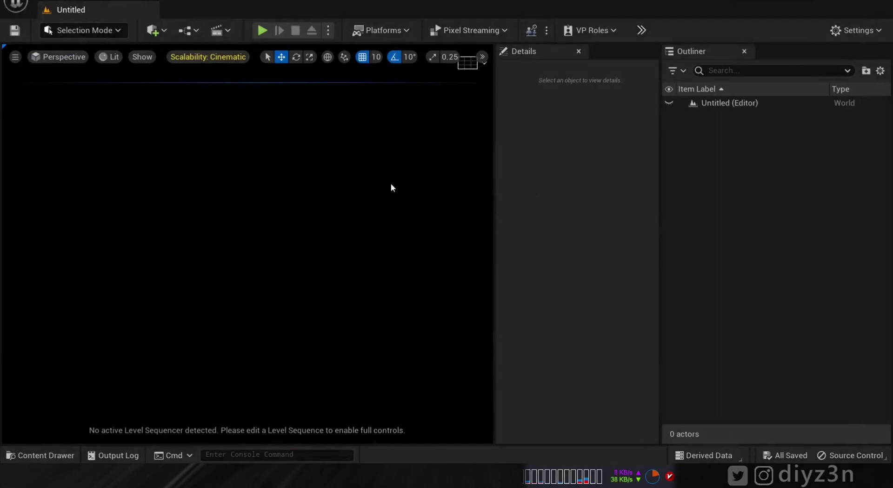
Import C4D_Convertor.usdexport1.usd into the Models folder with all prims, geometry, skeletal animations, level sequences and materials, leaving actors out.
{"action": "left_click", "coordinate": [39, 456]}
{"action": "right_click", "coordinate": [558, 422]}
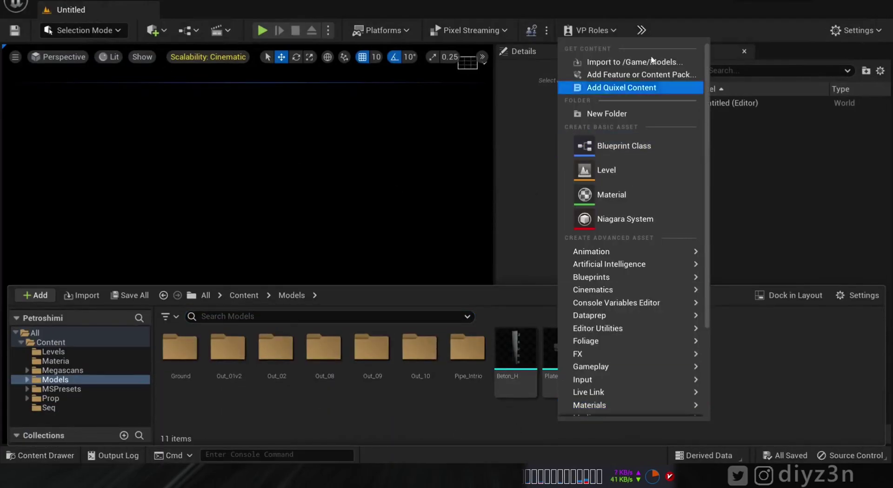
{"action": "left_click", "coordinate": [635, 63]}
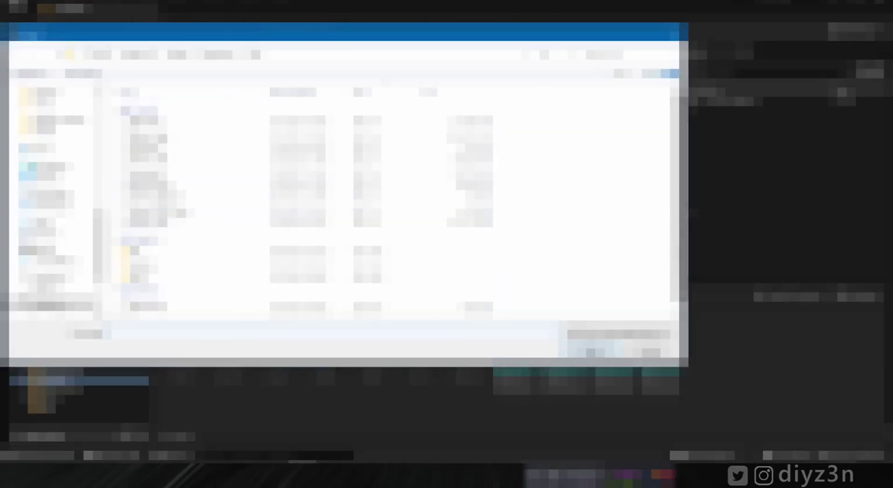
{"action": "left_click", "coordinate": [593, 352]}
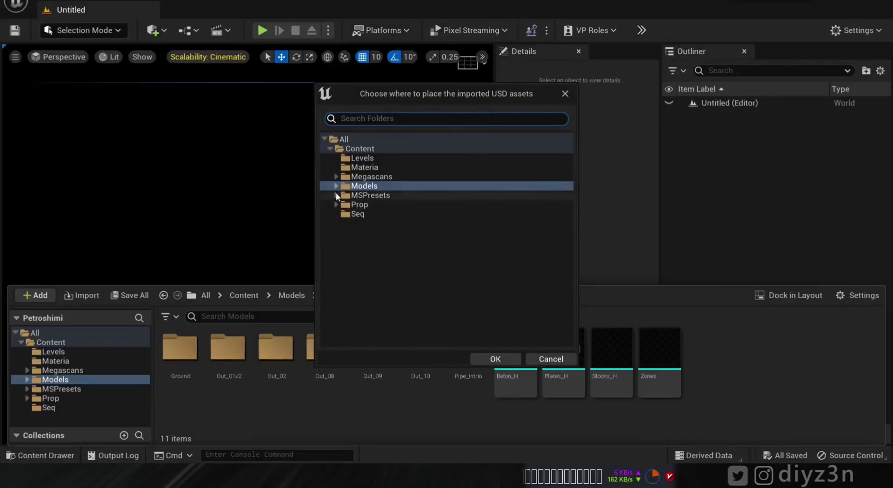
{"action": "left_click", "coordinate": [501, 360]}
{"action": "left_click_drag", "start_coordinate": [666, 163], "coordinate": [647, 162]}
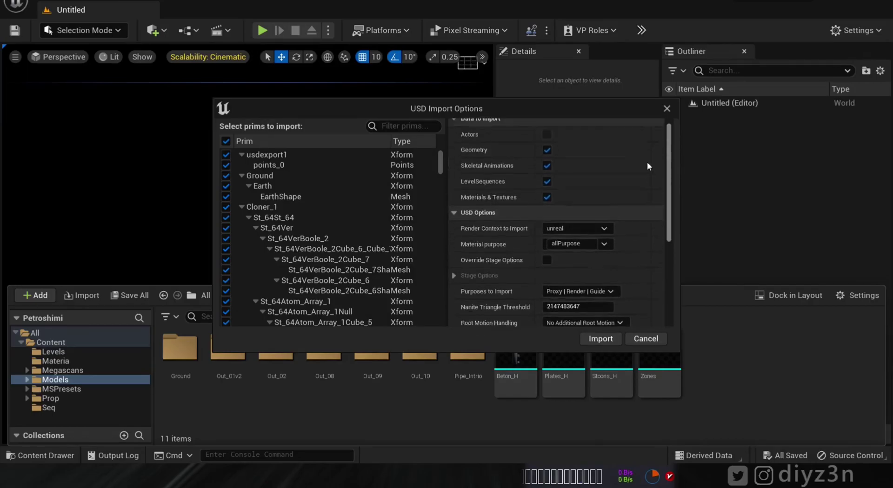
{"action": "left_click", "coordinate": [600, 339]}
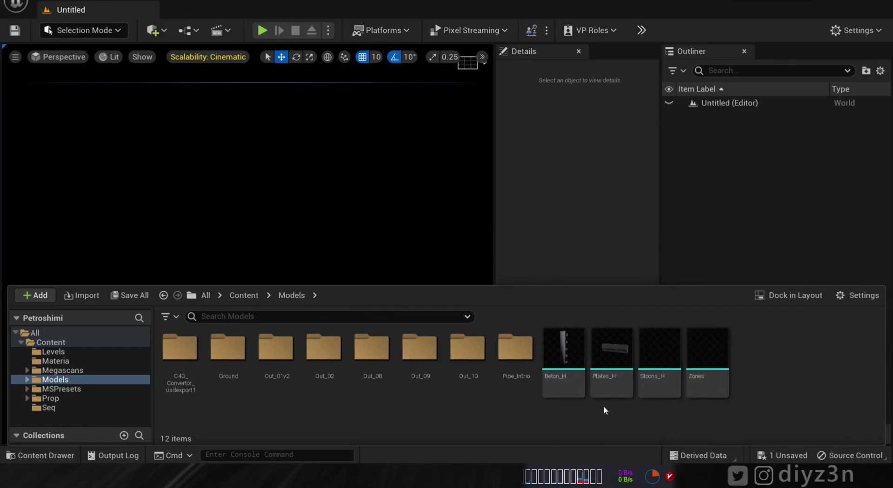
Examine the assets inside the imported C4D_Convertor_usdexport1 folder and its Materials subfolder.
{"action": "double_click", "coordinate": [180, 348]}
{"action": "double_click", "coordinate": [180, 348]}
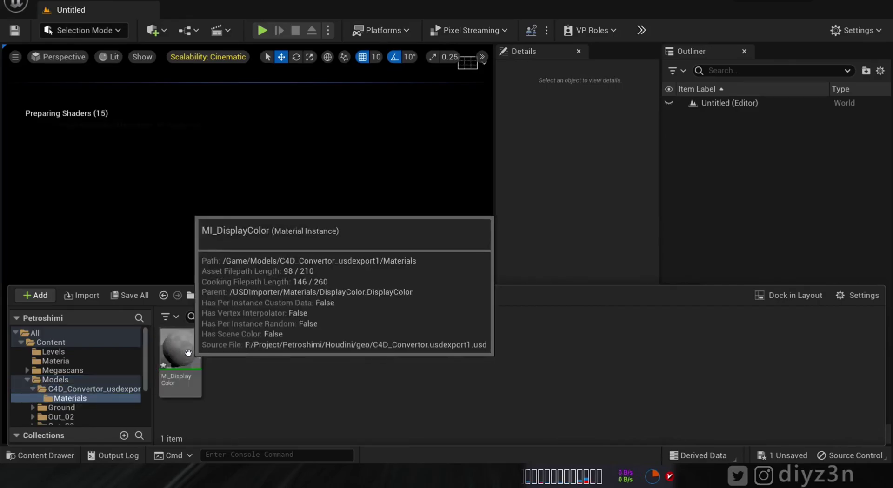
{"action": "left_click", "coordinate": [302, 295]}
Open the USD Stage editor and load C4D_Convertor.usdexport1.usd into it as the stage.
{"action": "left_click", "coordinate": [150, 1]}
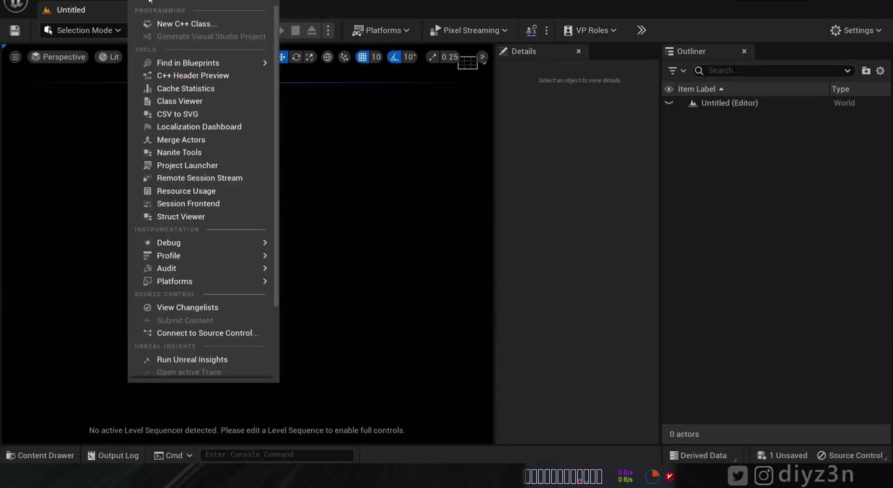
{"action": "mouse_move", "coordinate": [125, 1]}
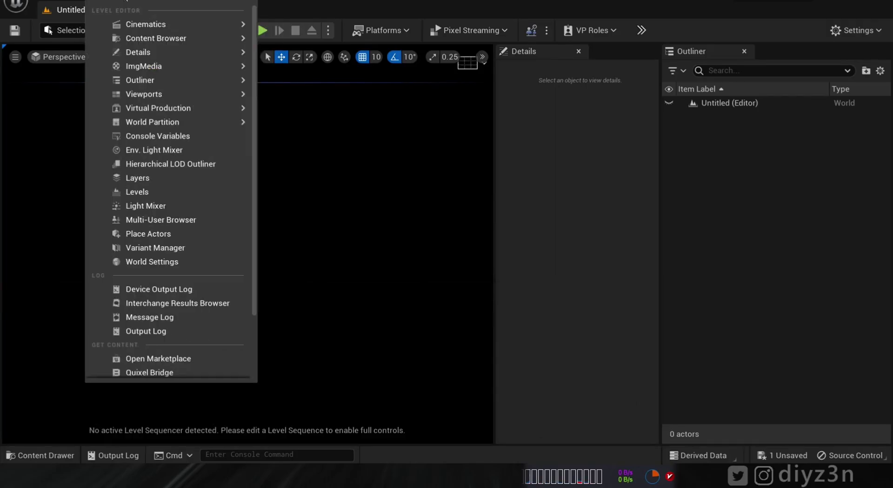
{"action": "mouse_move", "coordinate": [194, 108]}
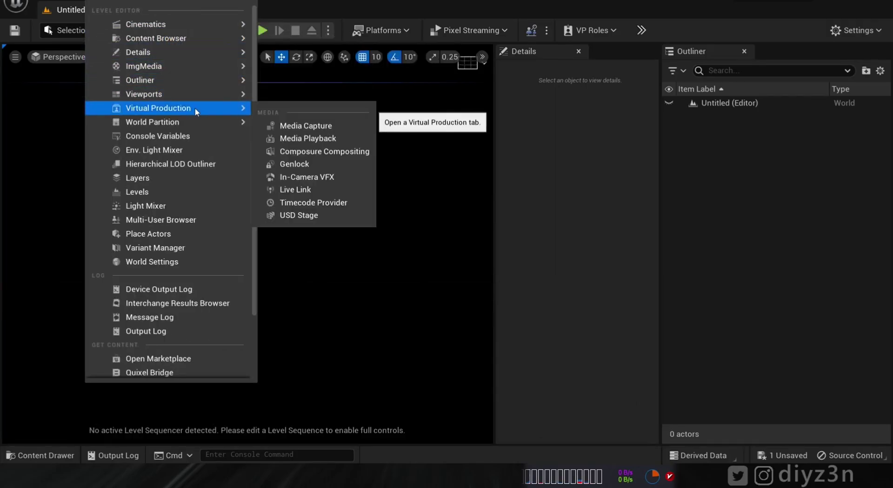
{"action": "left_click", "coordinate": [333, 216]}
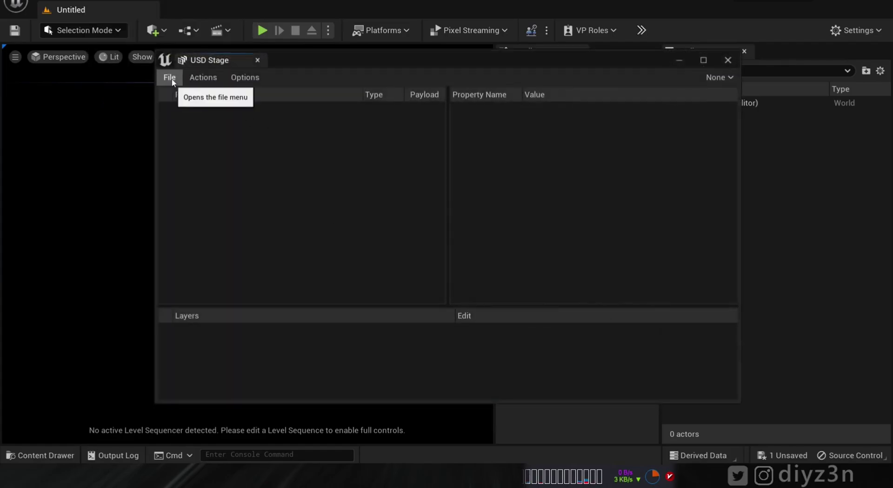
{"action": "left_click", "coordinate": [171, 79]}
{"action": "left_click", "coordinate": [184, 122]}
{"action": "double_click", "coordinate": [320, 137]}
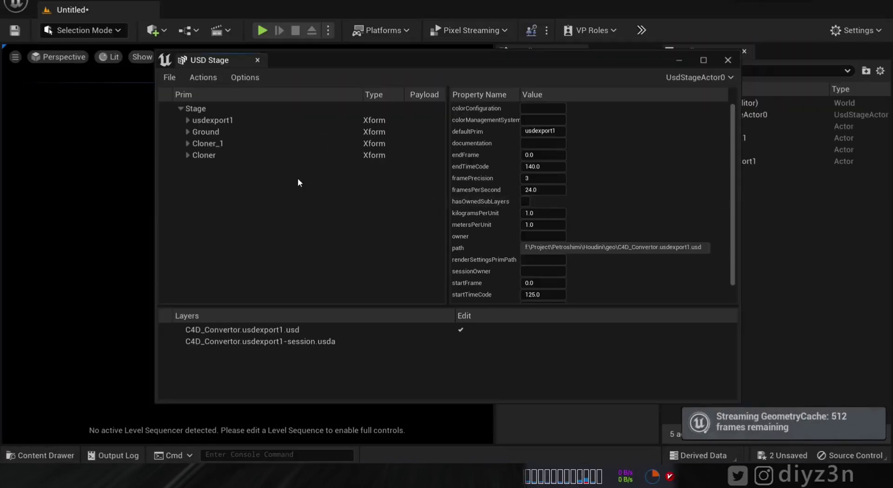
Close the USD Stage window, select UsdStageActor0, and frame it in the viewport to inspect it.
{"action": "left_click", "coordinate": [728, 60]}
{"action": "left_click", "coordinate": [717, 116]}
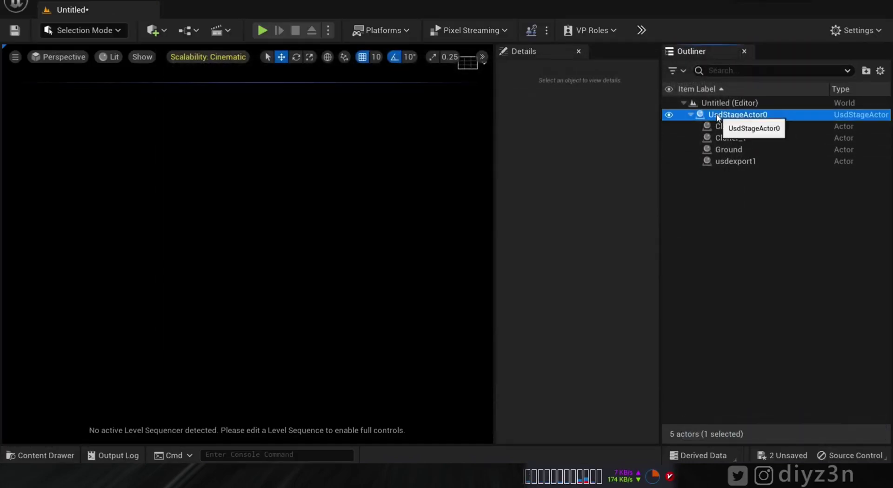
{"action": "key", "text": "f"}
{"action": "left_click_drag", "start_coordinate": [249, 243], "coordinate": [195, 272], "text": "alt"}
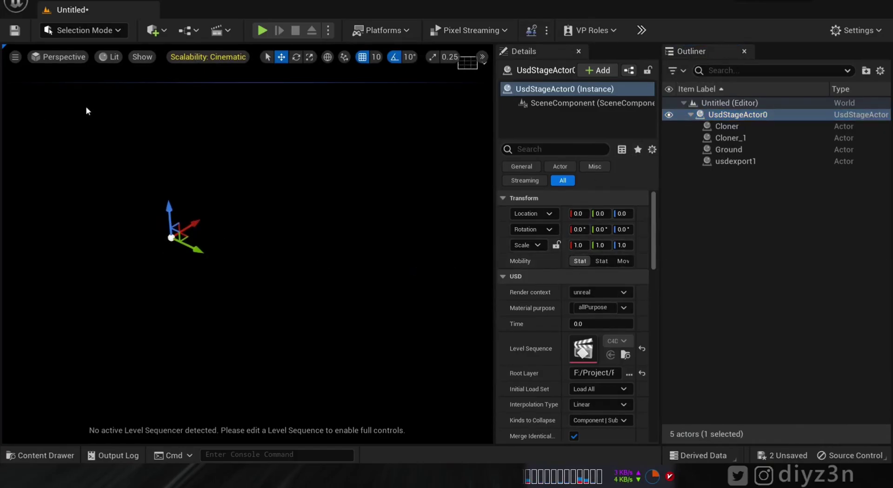
Open the recent level Petroshimi_05.
{"action": "left_click", "coordinate": [42, 11]}
{"action": "mouse_move", "coordinate": [218, 74]}
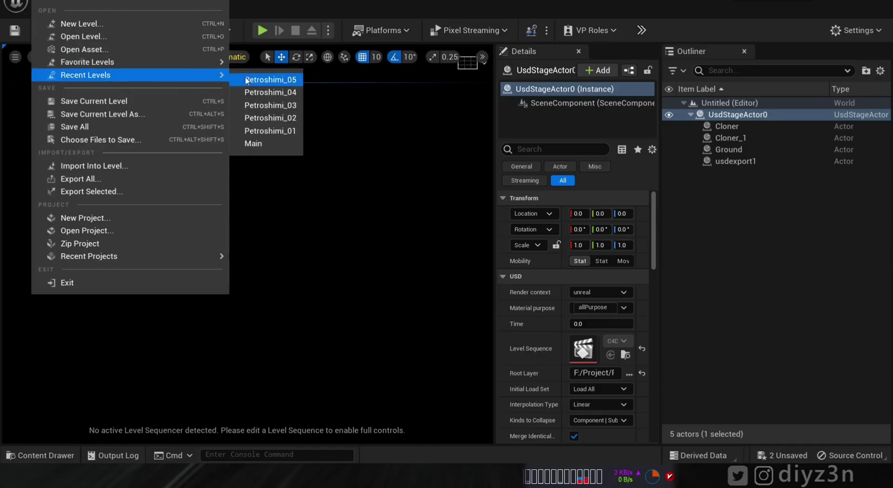
{"action": "left_click", "coordinate": [246, 80]}
{"action": "left_click", "coordinate": [541, 362]}
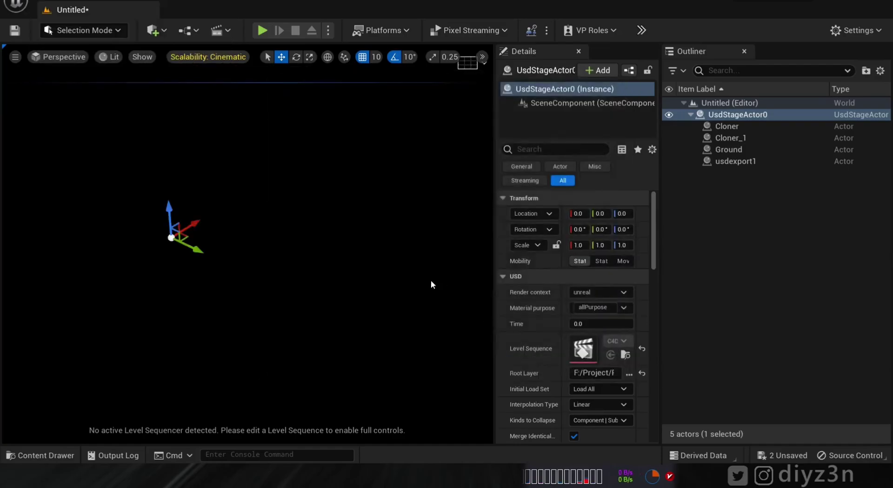
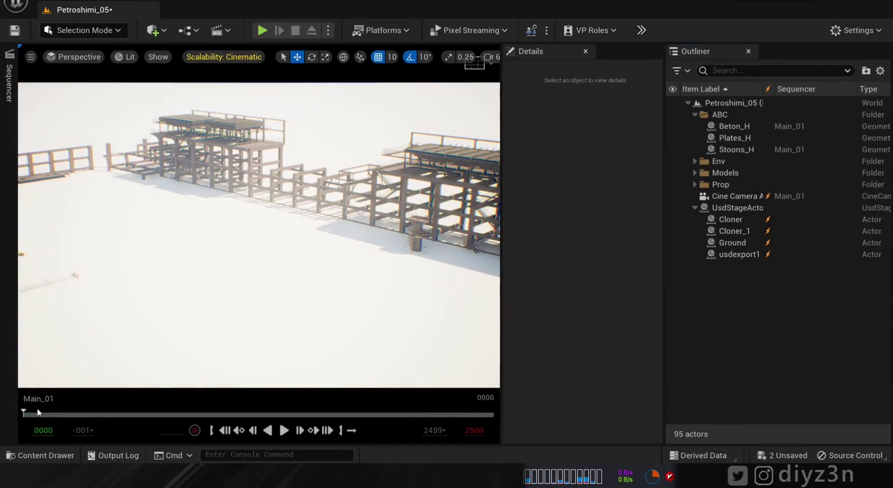
Scrub the Main_01 sequence to frame 771 and raise UsdStageActor0 vertically well above the level.
{"action": "left_click_drag", "start_coordinate": [46, 418], "coordinate": [168, 416]}
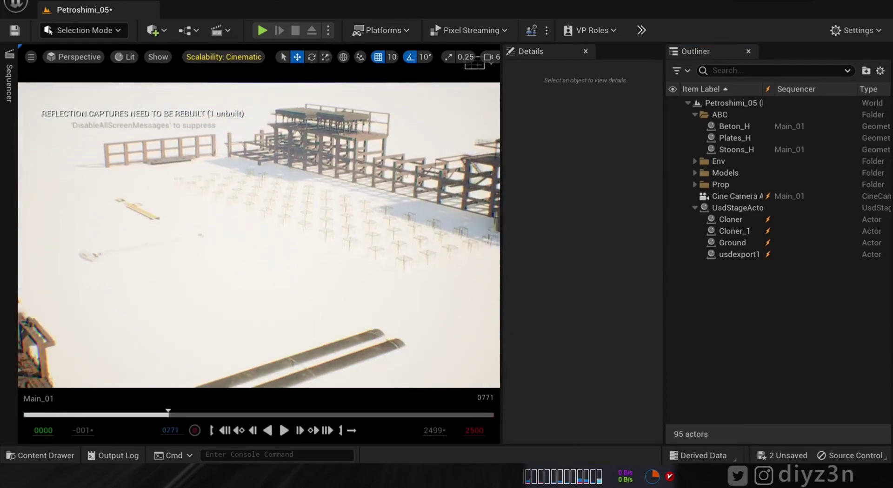
{"action": "key", "text": "s"}
{"action": "right_click_drag", "start_coordinate": [259, 235], "coordinate": [323, 200]}
{"action": "left_click", "coordinate": [733, 208]}
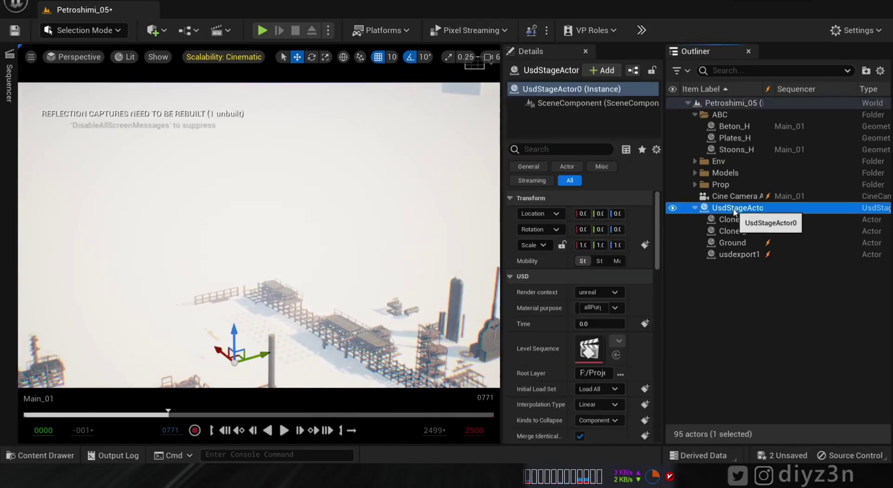
{"action": "left_click_drag", "start_coordinate": [234, 328], "coordinate": [231, 203]}
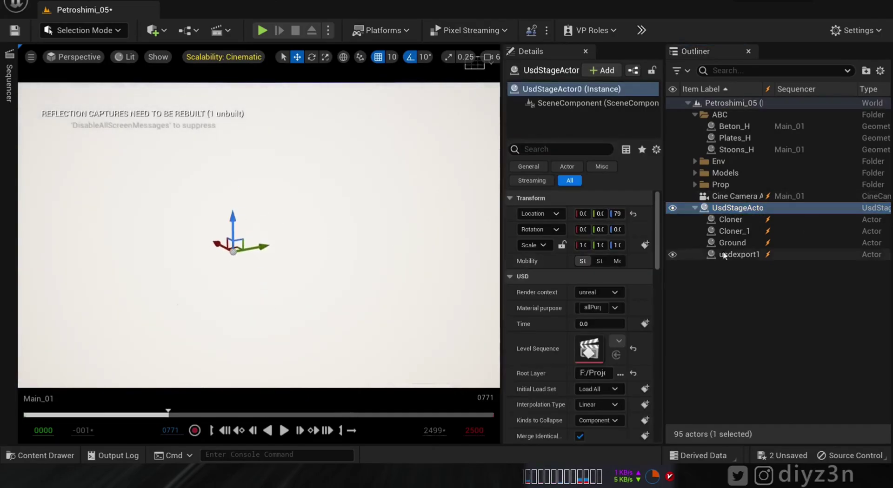
Try adding UsdStageActor0 to the Main_01 sequence, check its available track types, and remove it again.
{"action": "left_click", "coordinate": [5, 95]}
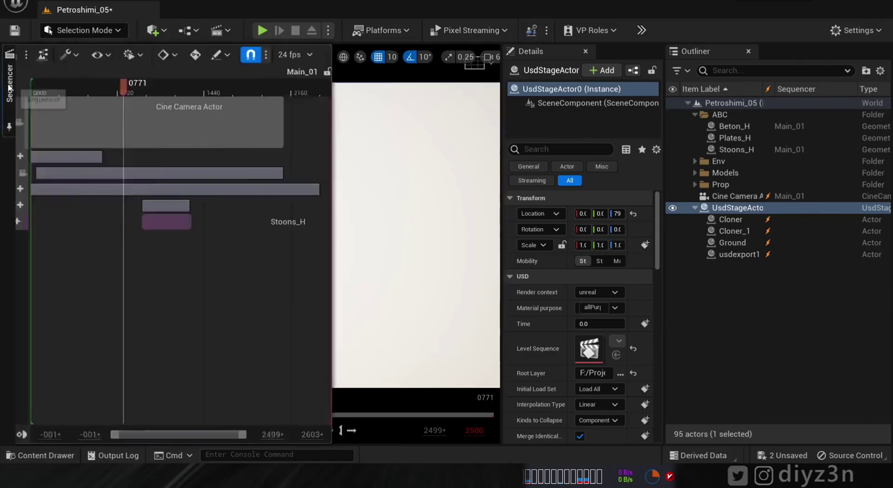
{"action": "left_click", "coordinate": [720, 210]}
{"action": "left_click_drag", "start_coordinate": [719, 210], "coordinate": [55, 286]}
{"action": "left_click", "coordinate": [130, 238]}
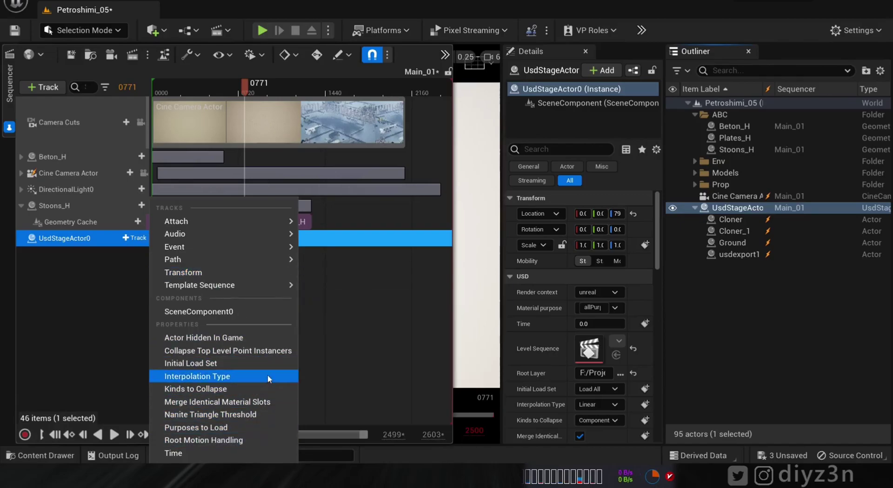
{"action": "mouse_move", "coordinate": [250, 286]}
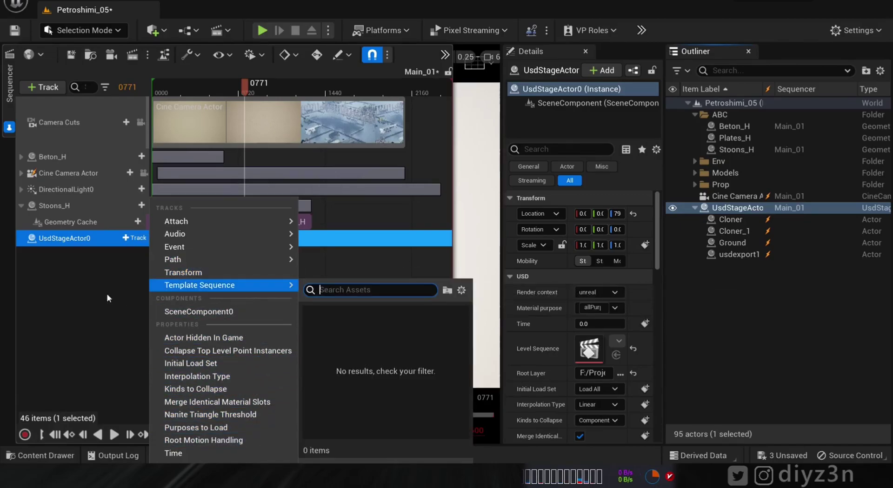
{"action": "left_click", "coordinate": [87, 293]}
{"action": "left_click", "coordinate": [798, 264]}
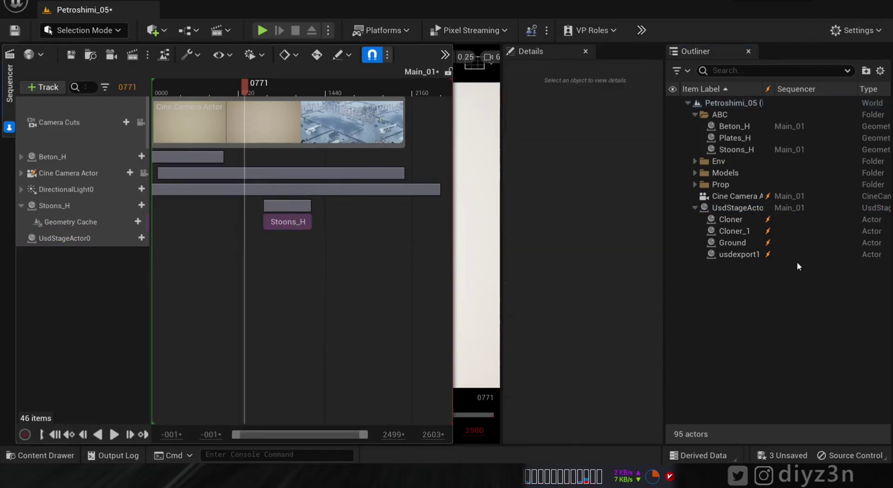
{"action": "left_click", "coordinate": [56, 239]}
{"action": "key", "text": "Delete"}
Try adding only the Cloner actor to Main_01, check whether it offers a Geometry Cache track, and delete it.
{"action": "left_click", "coordinate": [726, 223]}
{"action": "left_click_drag", "start_coordinate": [726, 223], "coordinate": [90, 276]}
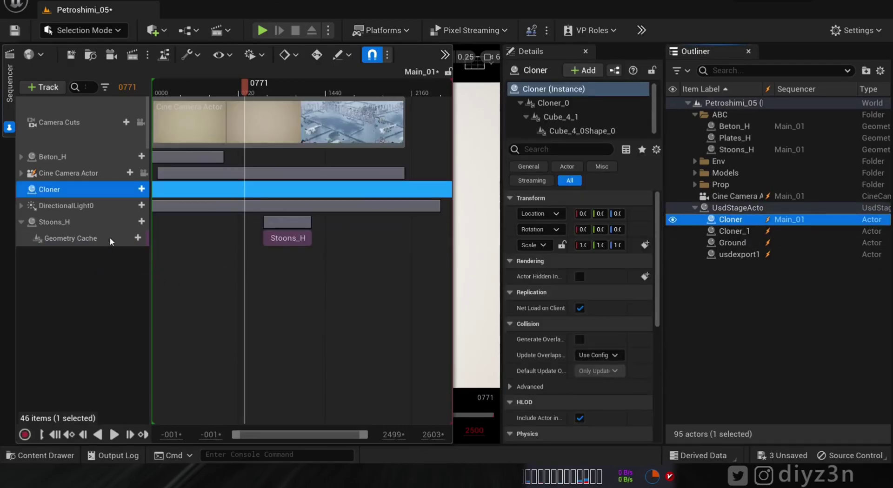
{"action": "left_click", "coordinate": [131, 189]}
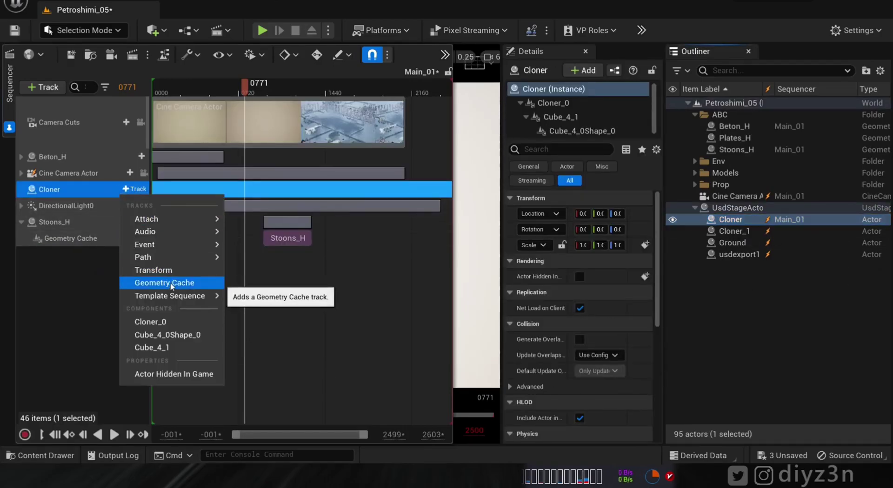
{"action": "left_click", "coordinate": [58, 192]}
{"action": "key", "text": "Delete"}
Add Cloner, Cloner_1, Ground and usdexport1 to Main_01 together with Geometry Cache tracks, and close the Sequencer.
{"action": "left_click", "coordinate": [739, 254]}
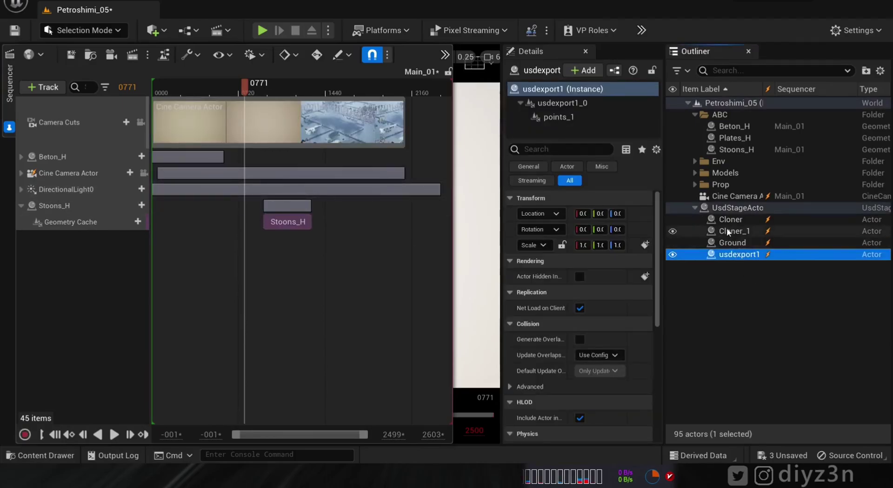
{"action": "left_click", "coordinate": [726, 223], "text": "shift"}
{"action": "left_click_drag", "start_coordinate": [82, 275], "coordinate": [83, 276]}
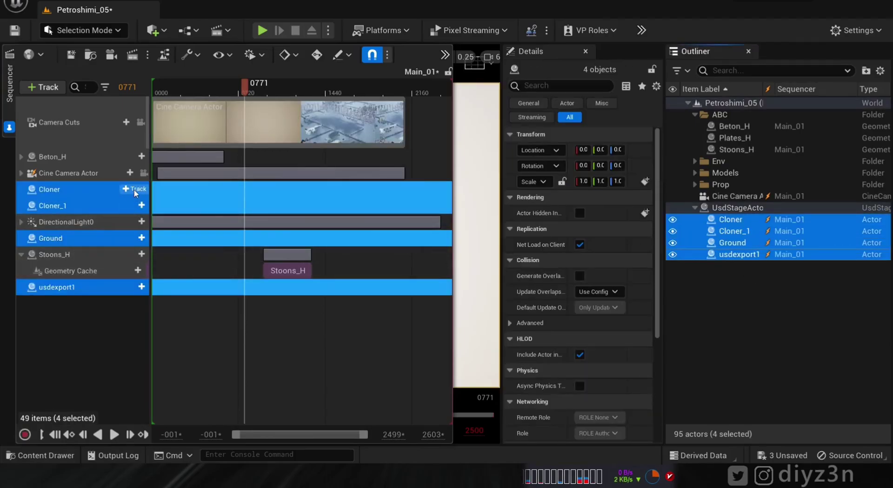
{"action": "left_click", "coordinate": [133, 189]}
{"action": "left_click", "coordinate": [175, 279]}
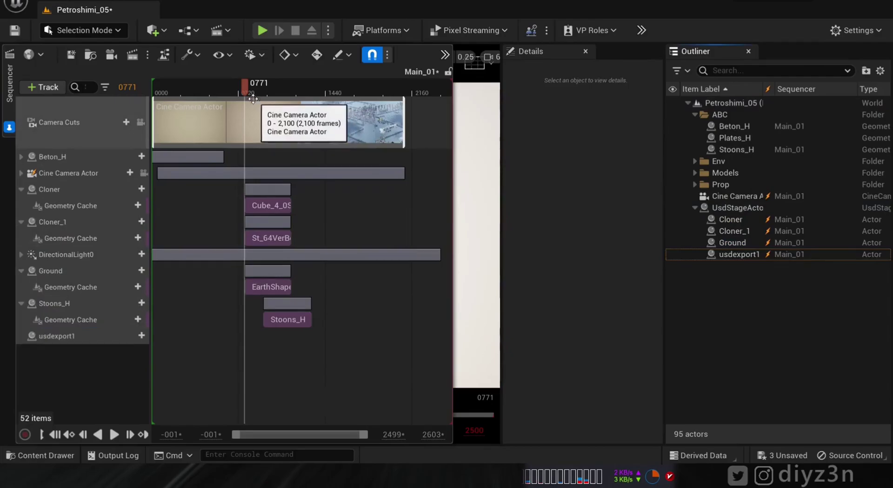
{"action": "left_click", "coordinate": [256, 92]}
{"action": "left_click", "coordinate": [8, 126]}
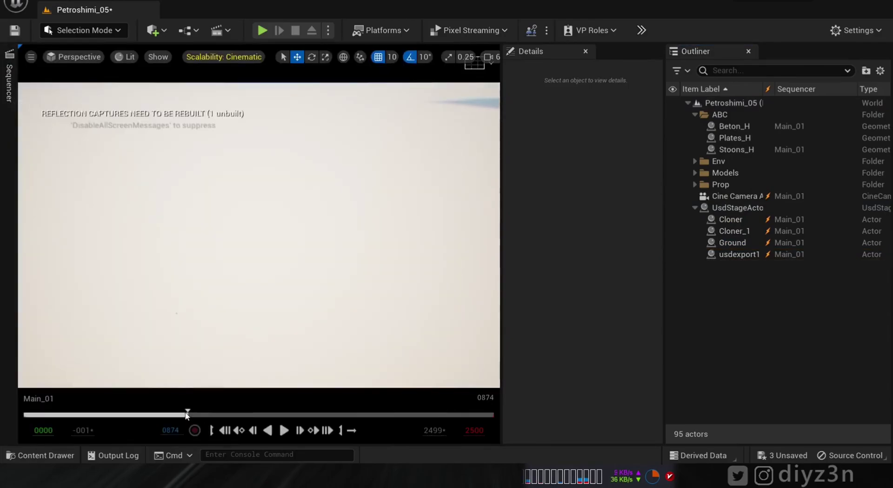
Scrub Main_01 to frame 905, raise the camera speed to 8, and inspect the cloned pillars.
{"action": "left_click_drag", "start_coordinate": [173, 421], "coordinate": [170, 422]}
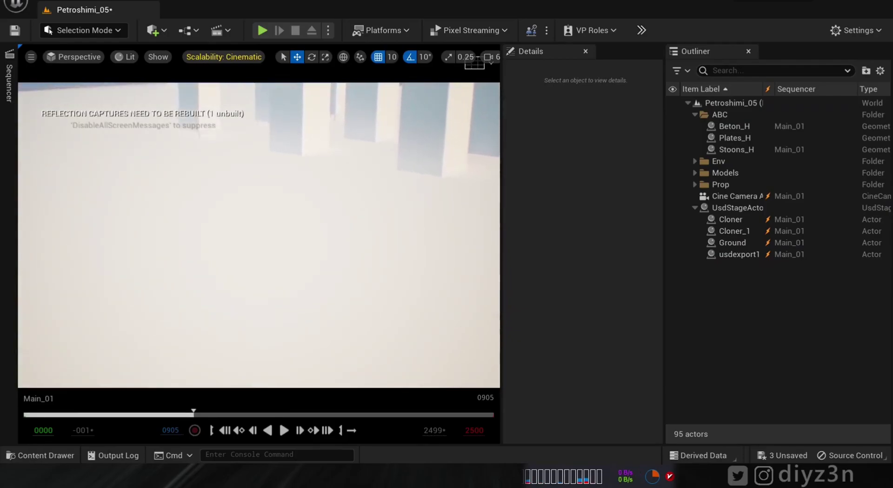
{"action": "left_click", "coordinate": [489, 57]}
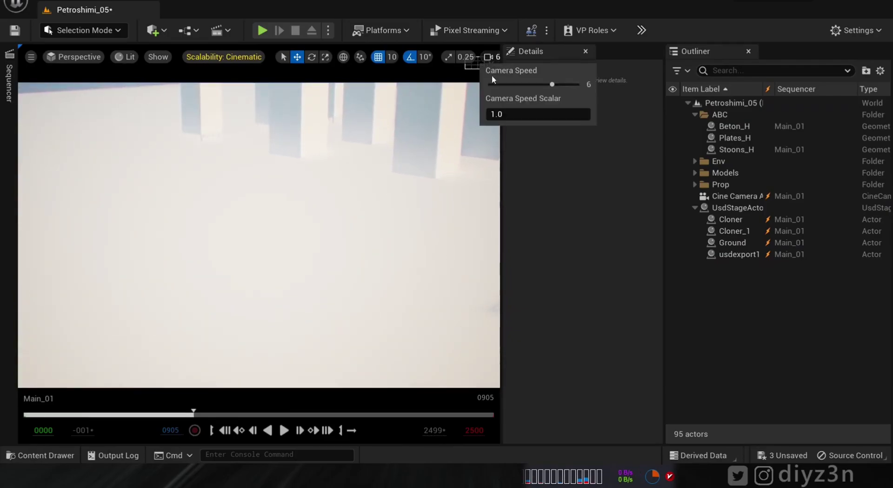
{"action": "right_click_drag", "start_coordinate": [364, 155], "coordinate": [380, 127]}
{"action": "right_click_drag", "start_coordinate": [264, 313], "coordinate": [264, 314]}
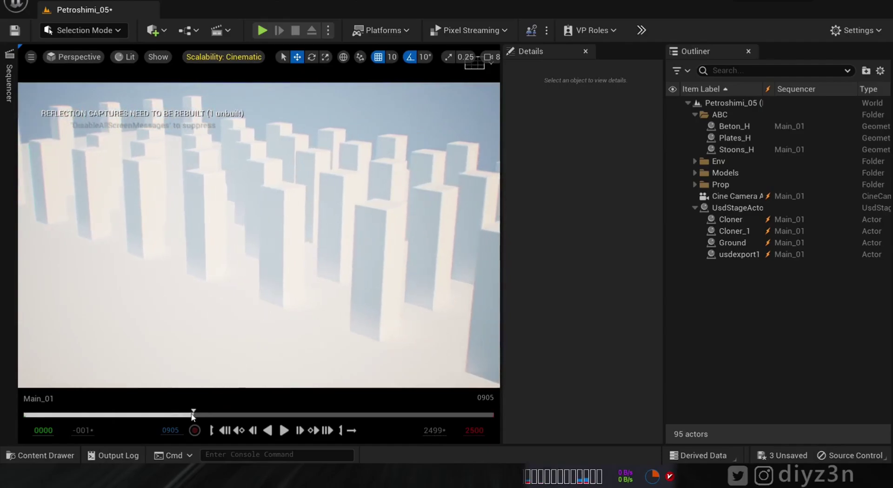
Scrub the sequence back and forth between frames 771, 833 and 689 to review the pillars' animation.
{"action": "mouse_move", "coordinate": [169, 415]}
{"action": "left_mouse_down"}
{"action": "mouse_move", "coordinate": [137, 415]}
{"action": "mouse_move", "coordinate": [183, 415]}
{"action": "mouse_move", "coordinate": [168, 415]}
{"action": "left_mouse_up"}
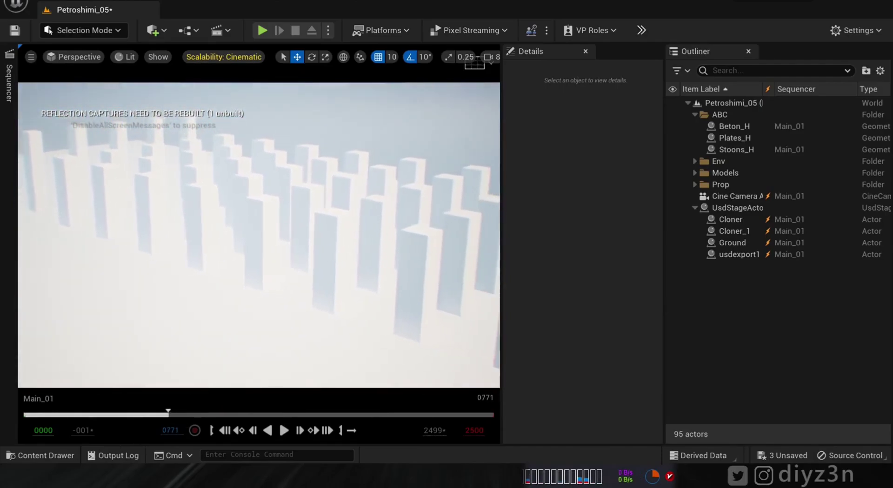
{"action": "right_click_drag", "start_coordinate": [260, 260], "coordinate": [260, 260]}
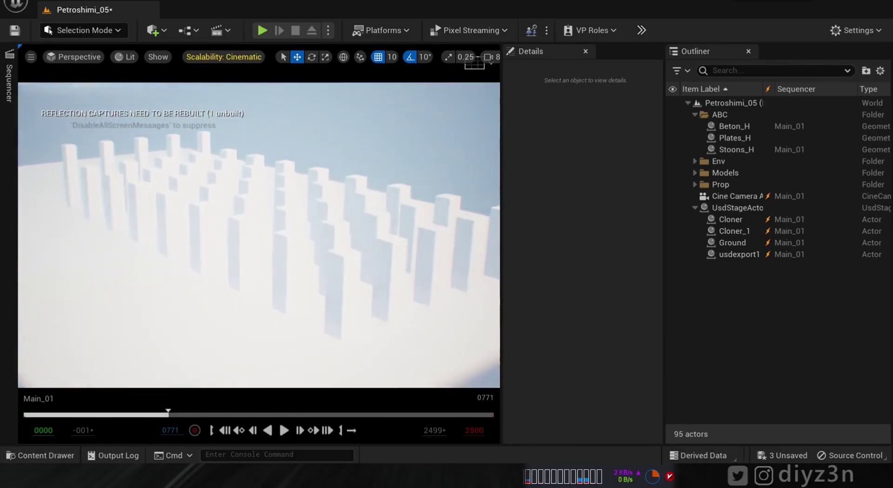
{"action": "right_click_drag", "start_coordinate": [350, 265], "coordinate": [350, 265]}
{"action": "mouse_move", "coordinate": [169, 416]}
{"action": "left_mouse_down"}
{"action": "mouse_move", "coordinate": [117, 414]}
{"action": "mouse_move", "coordinate": [215, 416]}
{"action": "mouse_move", "coordinate": [79, 418]}
{"action": "mouse_move", "coordinate": [181, 421]}
{"action": "left_mouse_up"}
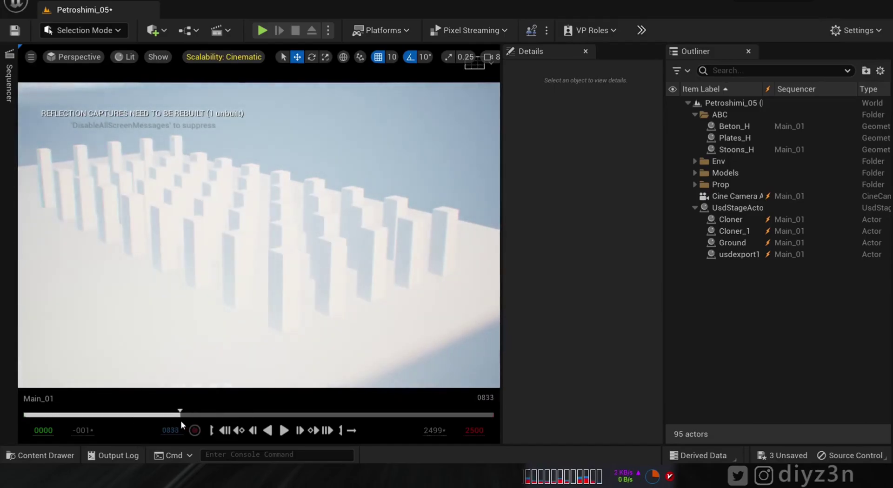
{"action": "left_click_drag", "start_coordinate": [239, 424], "coordinate": [153, 416]}
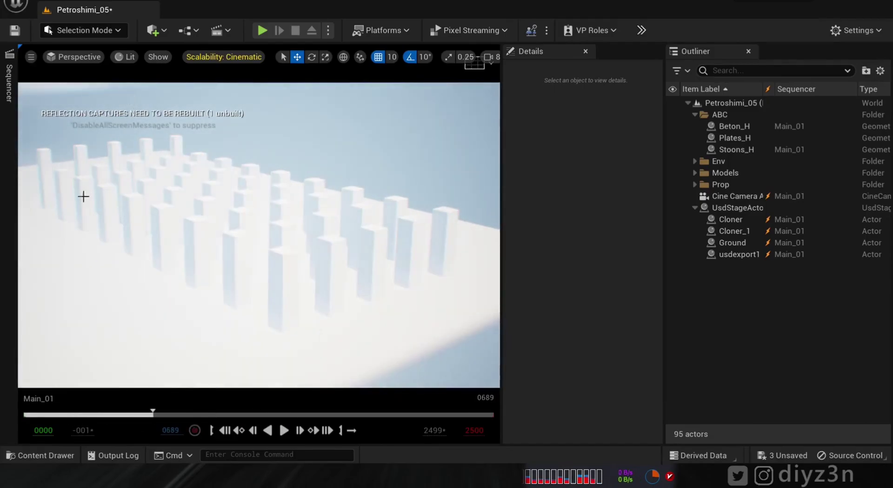
Look through the project's Models folder for the imported USD folder and the geometry cache assets.
{"action": "left_click", "coordinate": [66, 453]}
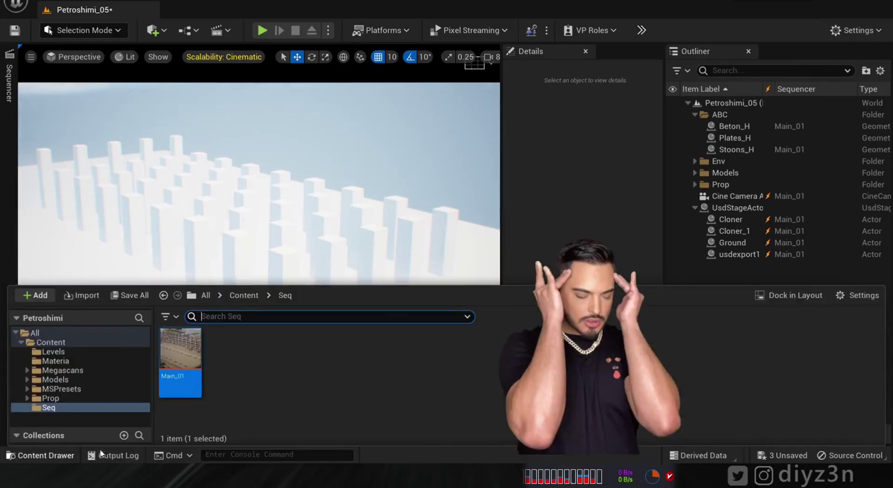
{"action": "left_click", "coordinate": [62, 380]}
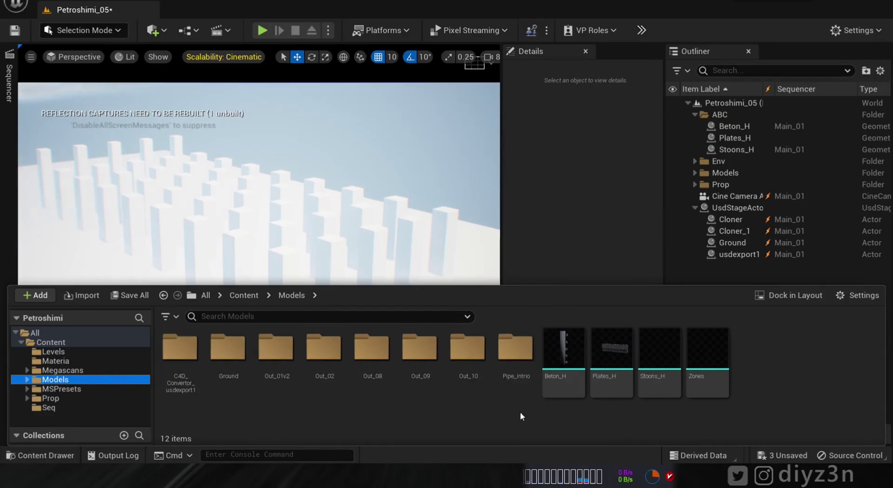
{"action": "left_click", "coordinate": [651, 159]}
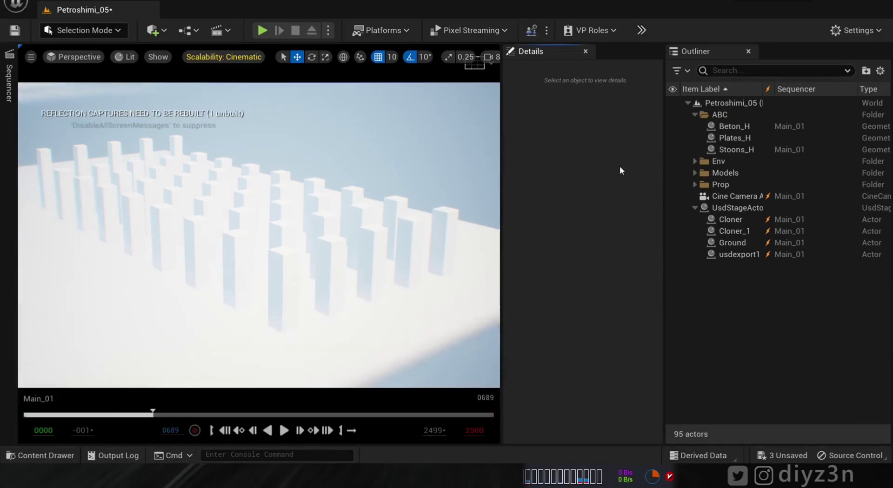
Open the USD Stage editor for the level.
{"action": "left_click", "coordinate": [112, 1]}
{"action": "mouse_move", "coordinate": [204, 91]}
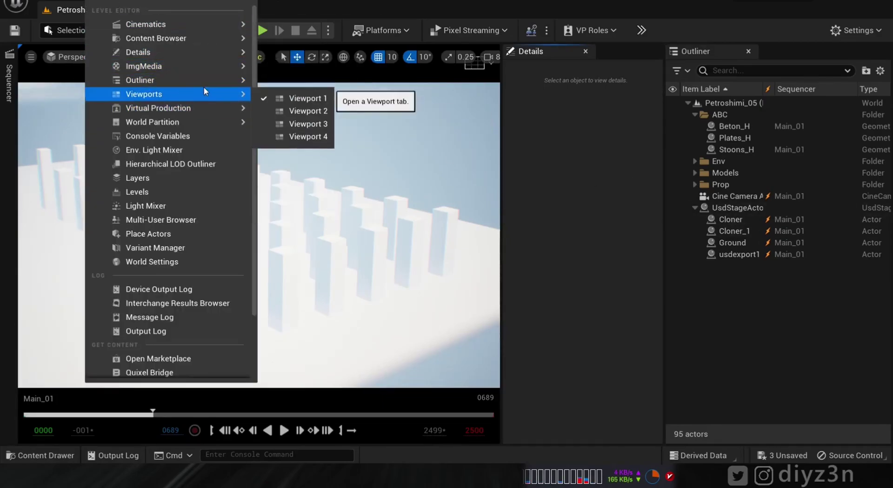
{"action": "mouse_move", "coordinate": [201, 107]}
{"action": "left_click", "coordinate": [321, 215]}
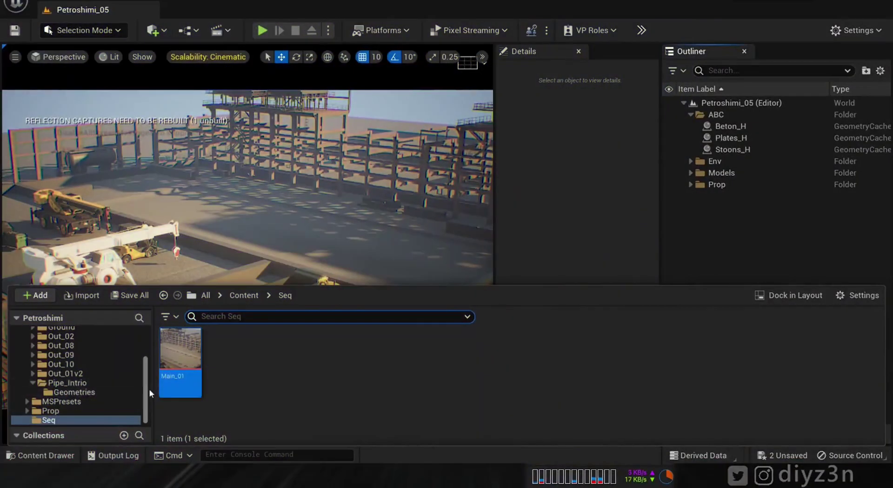
Enable Nanite support for the Cube static mesh in the Models/Ground/Geometries folder.
{"action": "left_click_drag", "start_coordinate": [149, 392], "coordinate": [151, 369]}
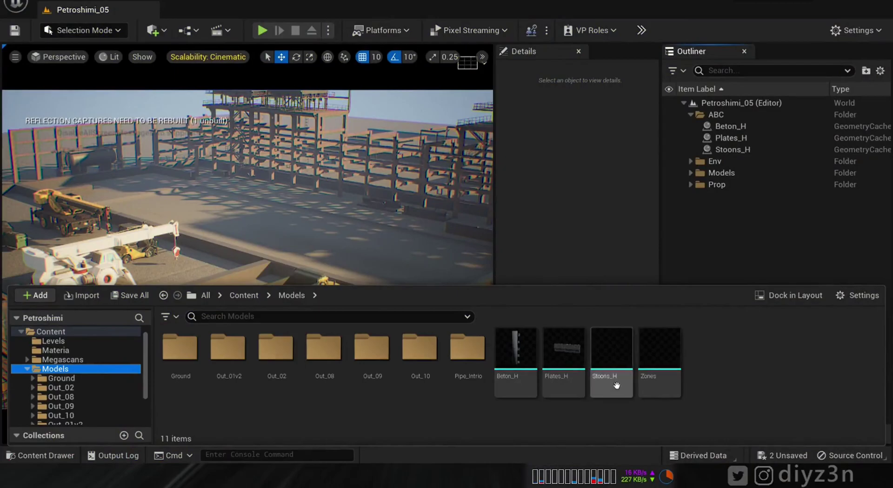
{"action": "mouse_move", "coordinate": [668, 359]}
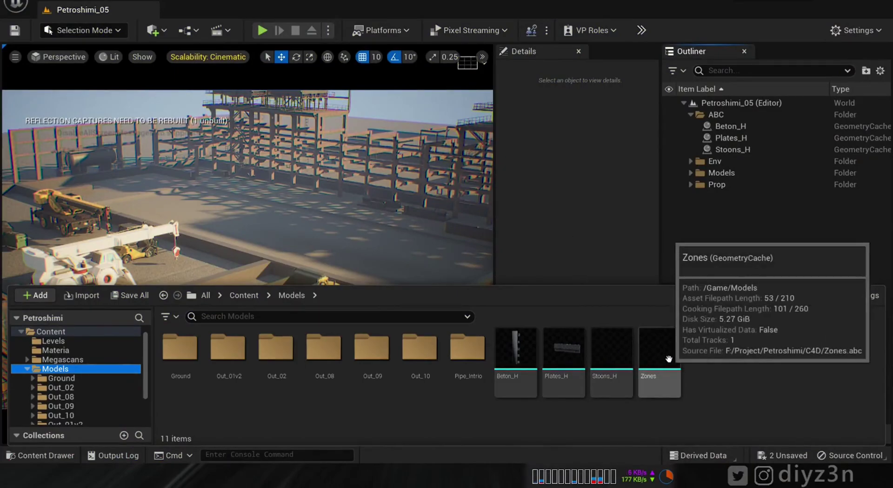
{"action": "double_click", "coordinate": [190, 360]}
{"action": "double_click", "coordinate": [182, 355]}
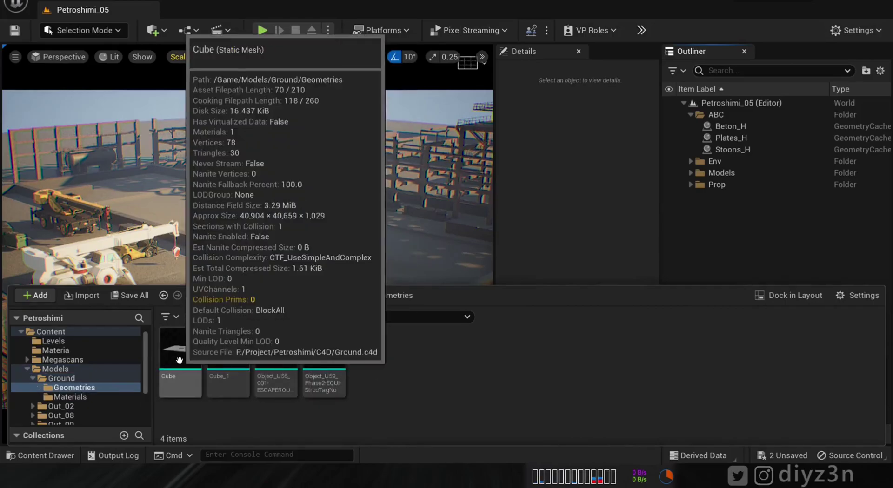
{"action": "right_click", "coordinate": [179, 360]}
{"action": "mouse_move", "coordinate": [245, 110]}
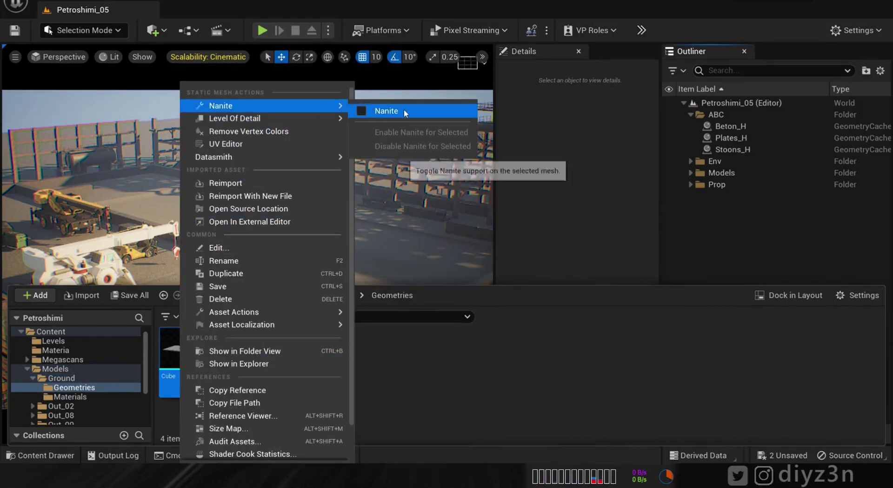
{"action": "left_click", "coordinate": [391, 112]}
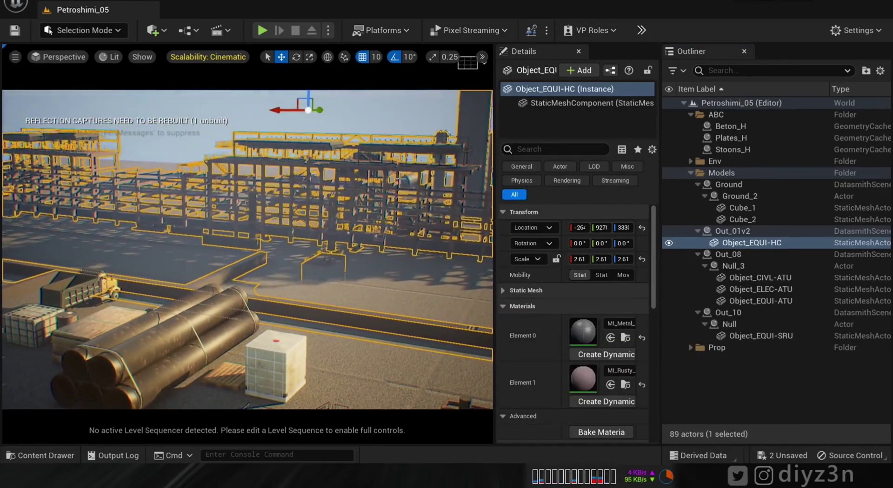
Show the level in the Nanite Triangles visualization and inspect the plant structures.
{"action": "left_click", "coordinate": [69, 57]}
{"action": "left_click", "coordinate": [110, 57]}
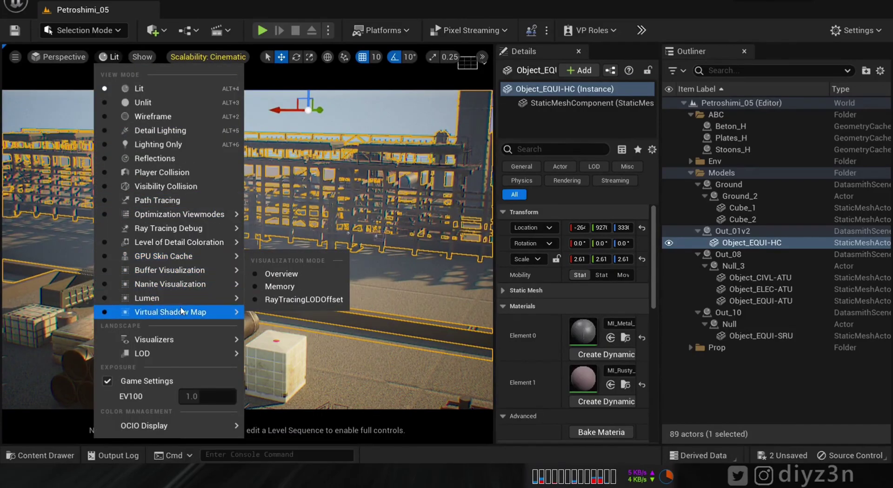
{"action": "mouse_move", "coordinate": [184, 291]}
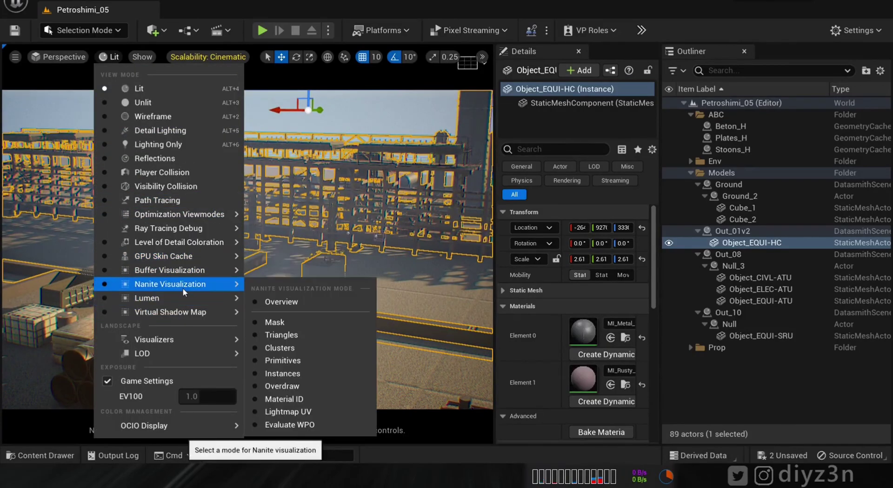
{"action": "left_click", "coordinate": [281, 335]}
{"action": "right_click_drag", "start_coordinate": [152, 181], "coordinate": [228, 139]}
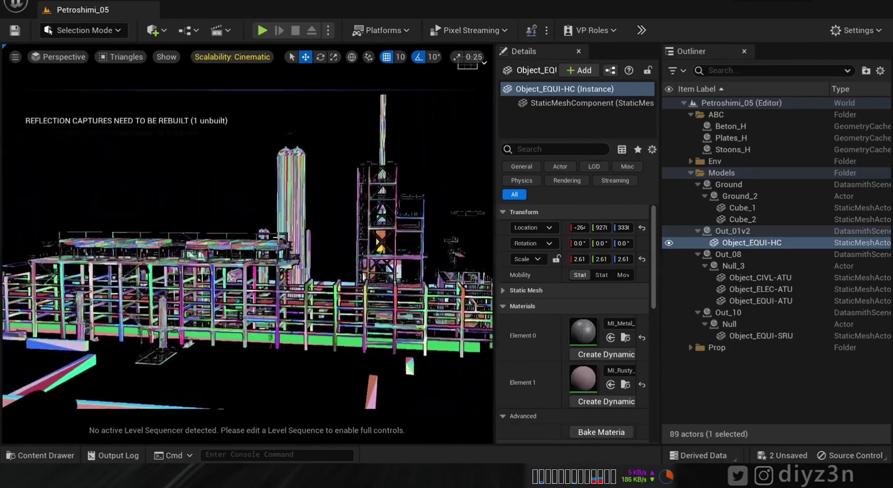
Return the viewport to Lit shading and inspect the yard and its vehicles.
{"action": "left_click", "coordinate": [126, 57]}
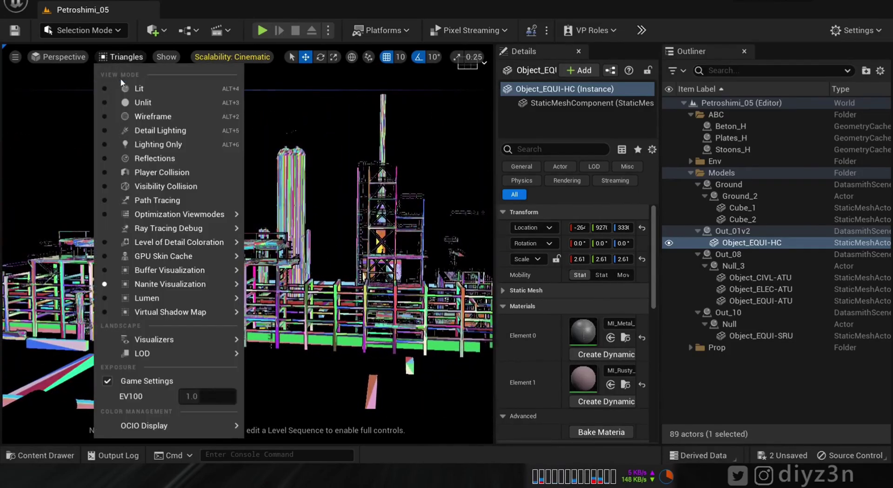
{"action": "left_click", "coordinate": [136, 87]}
{"action": "right_click_drag", "start_coordinate": [179, 194], "coordinate": [237, 219]}
{"action": "key", "text": "w"}
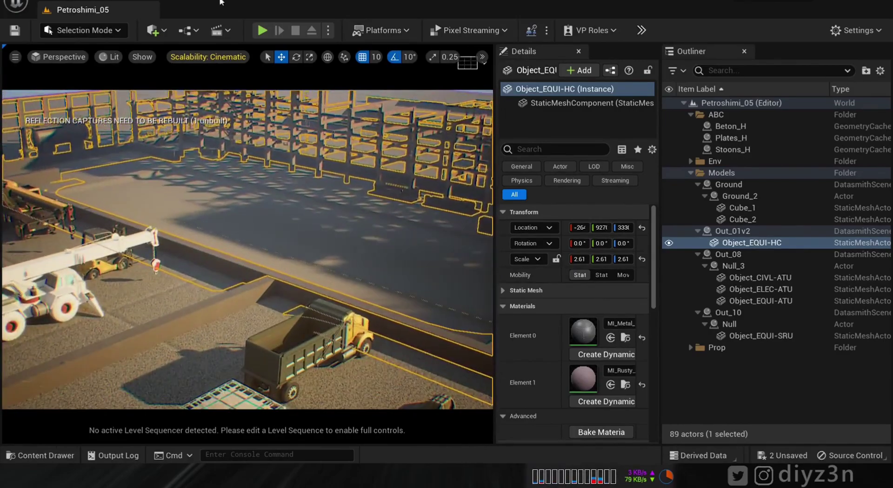
Open the Main_01 level sequence from the Seq content folder.
{"action": "left_click", "coordinate": [220, 31]}
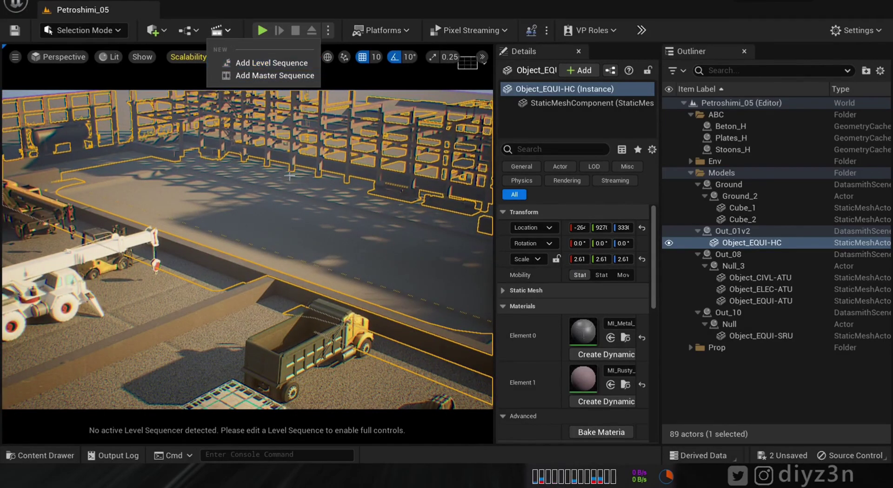
{"action": "left_click", "coordinate": [40, 455]}
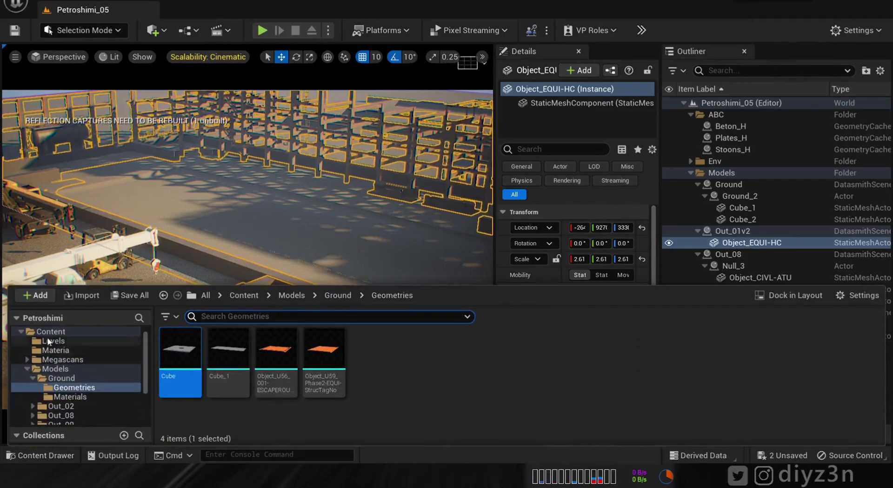
{"action": "left_click", "coordinate": [33, 368]}
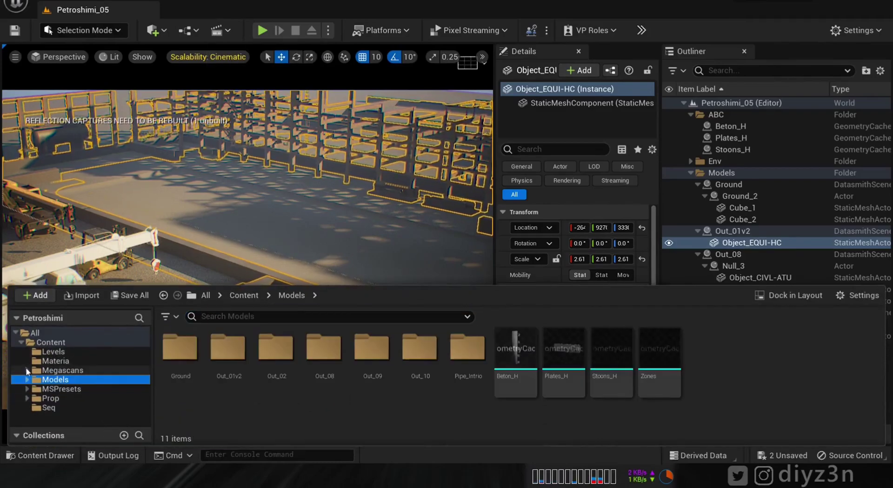
{"action": "left_click", "coordinate": [47, 408]}
{"action": "left_click", "coordinate": [176, 357]}
{"action": "double_click", "coordinate": [176, 357]}
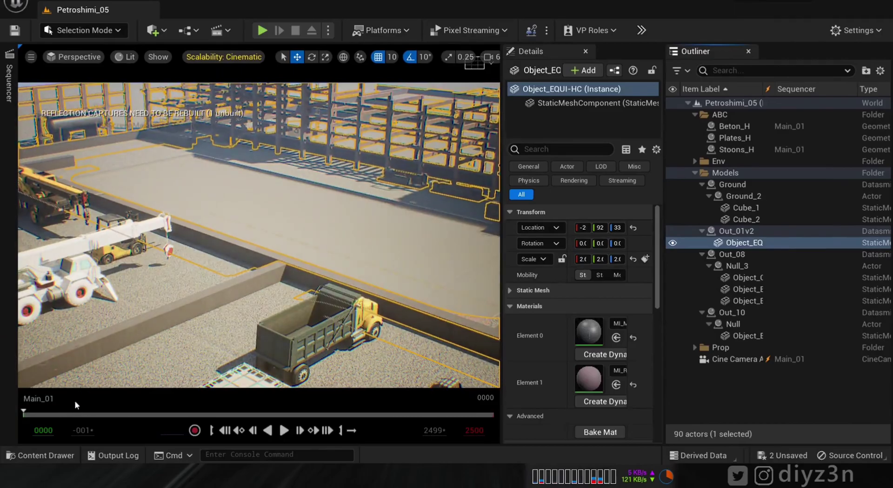
Scrub the Main_01 sequence to frame 1755 and select the Stoons_H structure in the level.
{"action": "left_click_drag", "start_coordinate": [71, 414], "coordinate": [351, 422]}
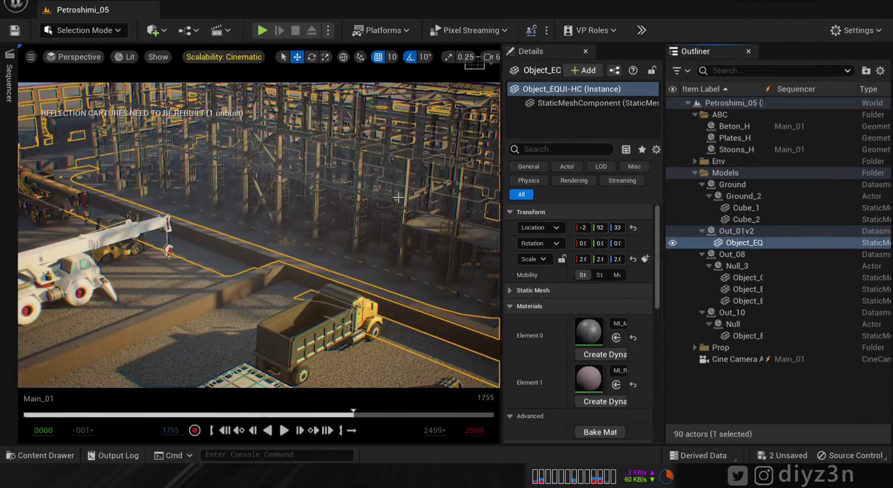
{"action": "right_click_drag", "start_coordinate": [398, 197], "coordinate": [434, 163]}
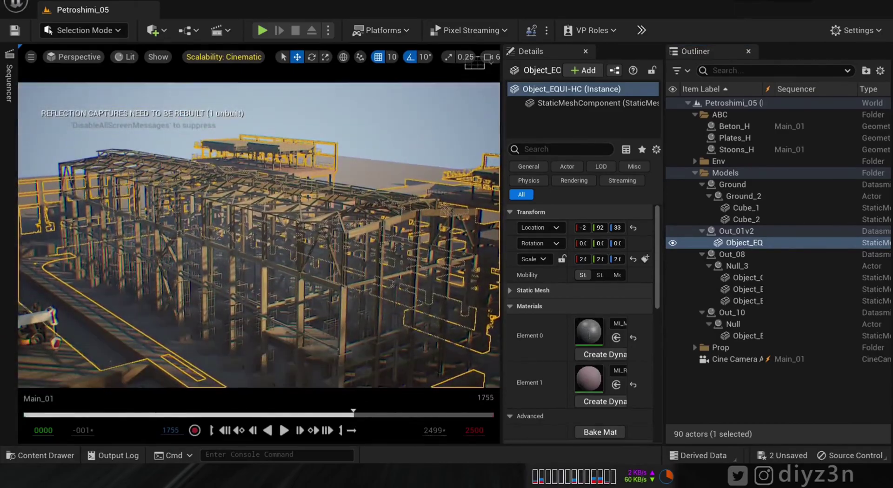
{"action": "left_click", "coordinate": [247, 205]}
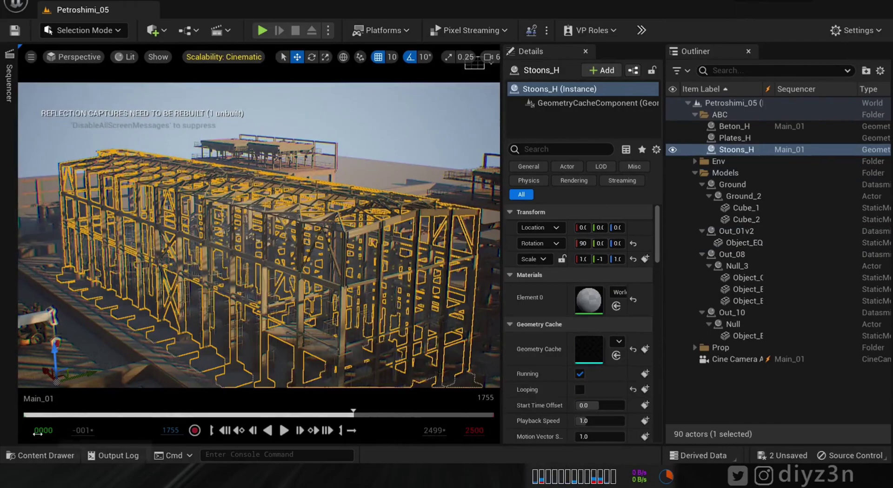
Open the Stoons_H geometry cache from the Models folder, review its asset details for Nanite options, and close its editor.
{"action": "left_click", "coordinate": [44, 456]}
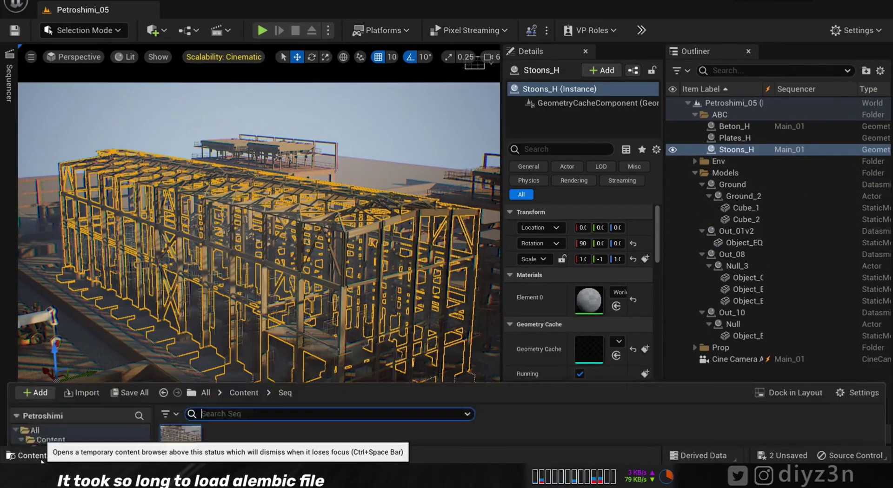
{"action": "left_click", "coordinate": [52, 380]}
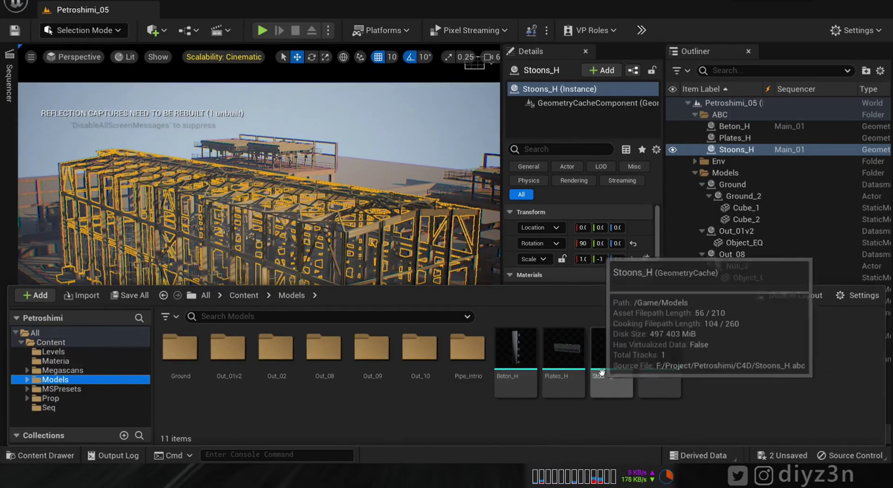
{"action": "right_click", "coordinate": [608, 385]}
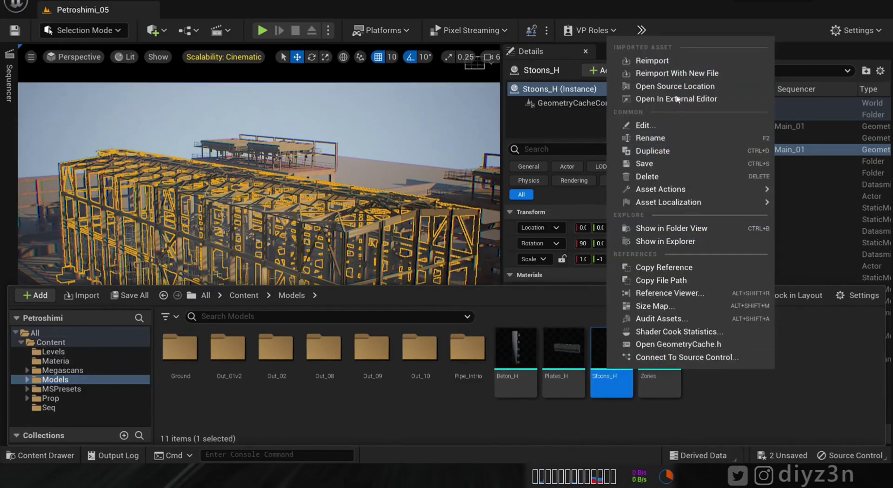
{"action": "left_click", "coordinate": [666, 124]}
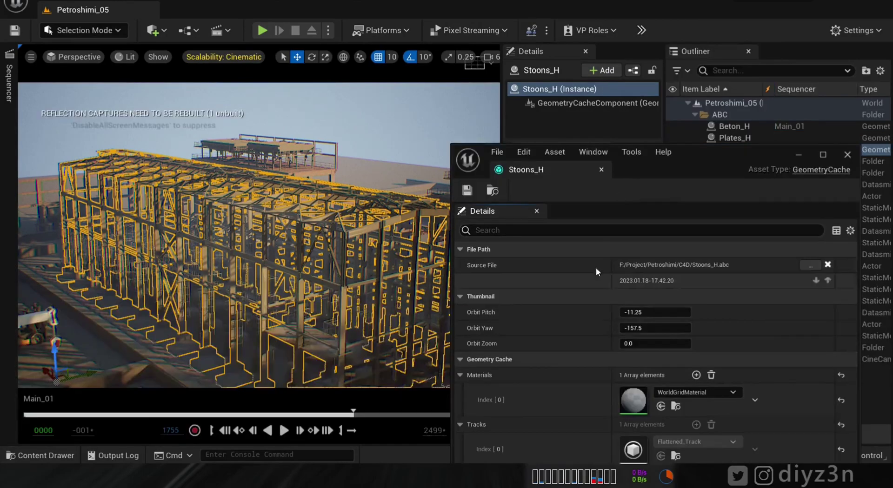
{"action": "left_click_drag", "start_coordinate": [694, 156], "coordinate": [429, 76]}
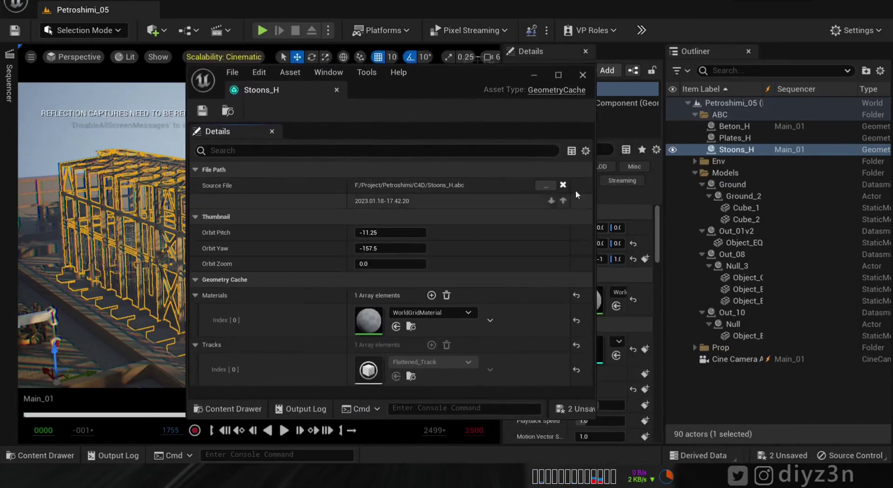
{"action": "left_click", "coordinate": [582, 75]}
Show the level in the Nanite Triangles visualization and inspect the area of the Stoons_H structure.
{"action": "left_click", "coordinate": [126, 60]}
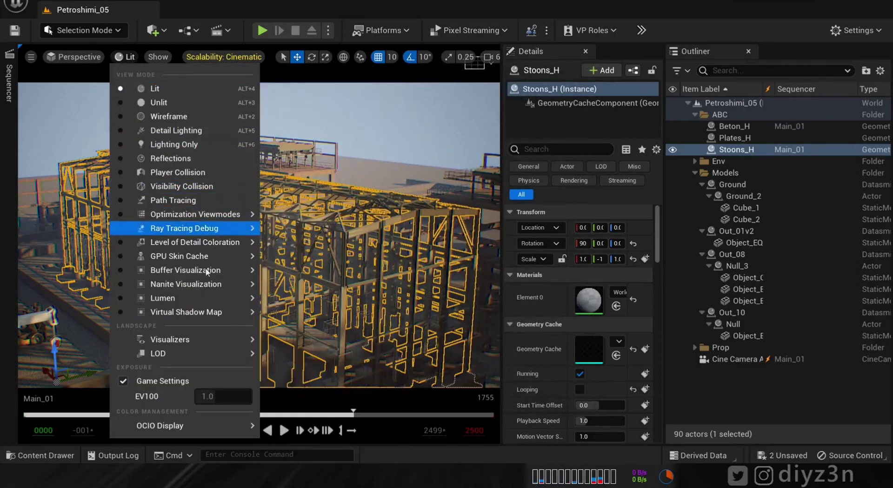
{"action": "mouse_move", "coordinate": [211, 286]}
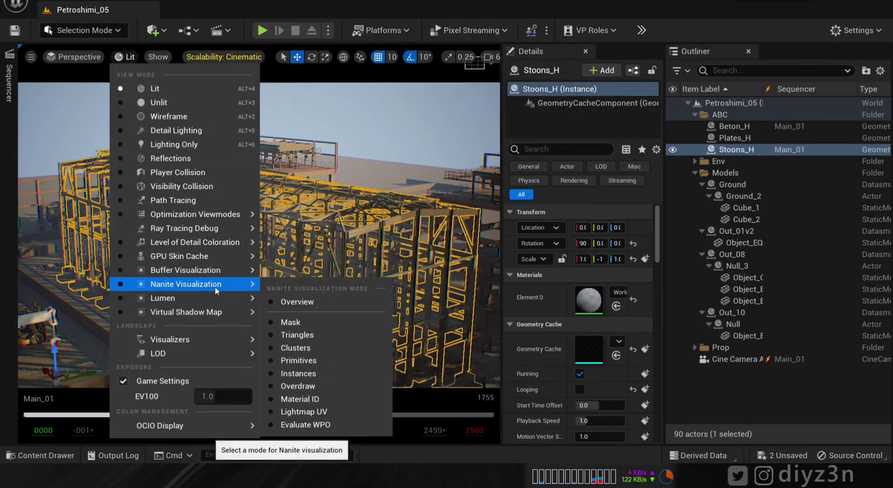
{"action": "left_click", "coordinate": [298, 335]}
{"action": "right_click_drag", "start_coordinate": [263, 234], "coordinate": [302, 238]}
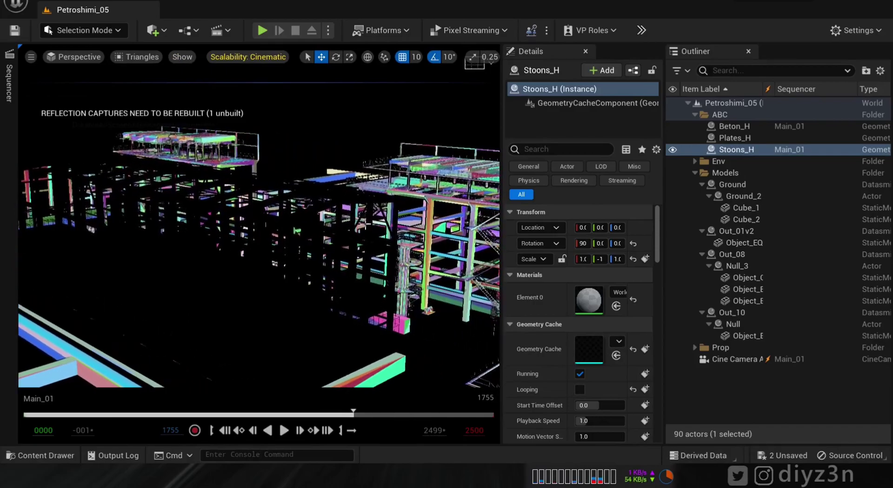
Return the viewport to Lit shading and turn on the FPS display.
{"action": "left_click", "coordinate": [137, 56]}
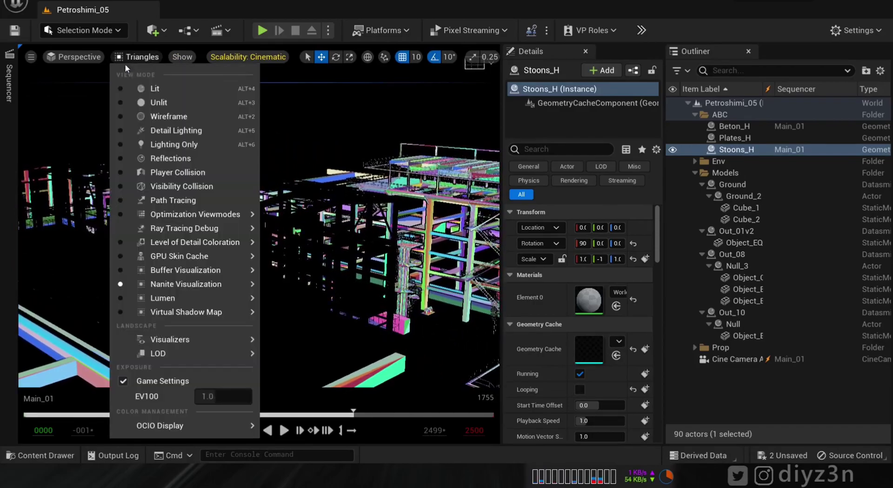
{"action": "left_click", "coordinate": [145, 88]}
{"action": "left_click", "coordinate": [31, 57]}
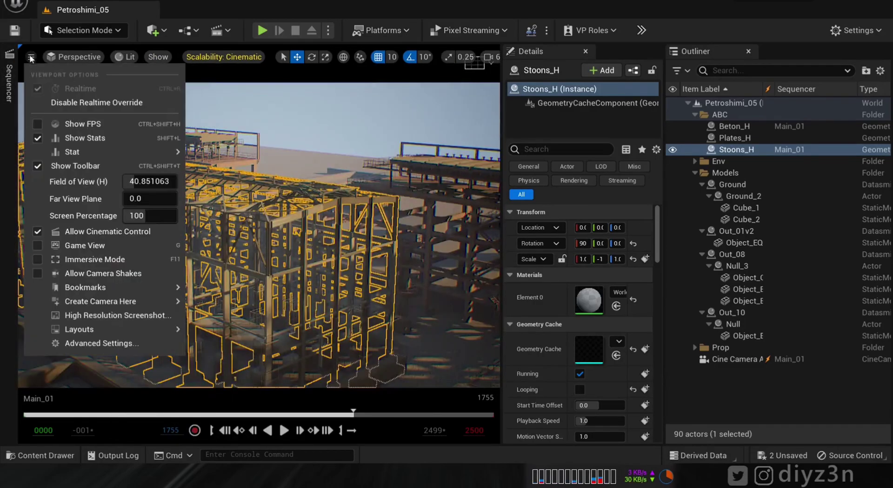
{"action": "left_click", "coordinate": [49, 122]}
{"action": "mouse_move", "coordinate": [448, 166]}
{"action": "right_mouse_down"}
{"action": "mouse_move", "coordinate": [442, 175]}
{"action": "mouse_move", "coordinate": [442, 153]}
{"action": "right_mouse_up"}
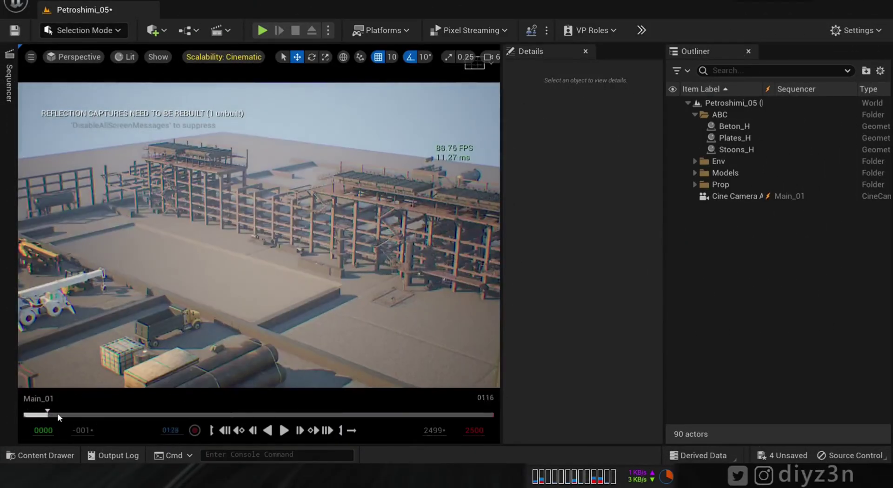
Scrub the Main_01 sequence to frames 1209, 592 and 818 to check how the animated geometry plays.
{"action": "left_click_drag", "start_coordinate": [60, 415], "coordinate": [254, 417]}
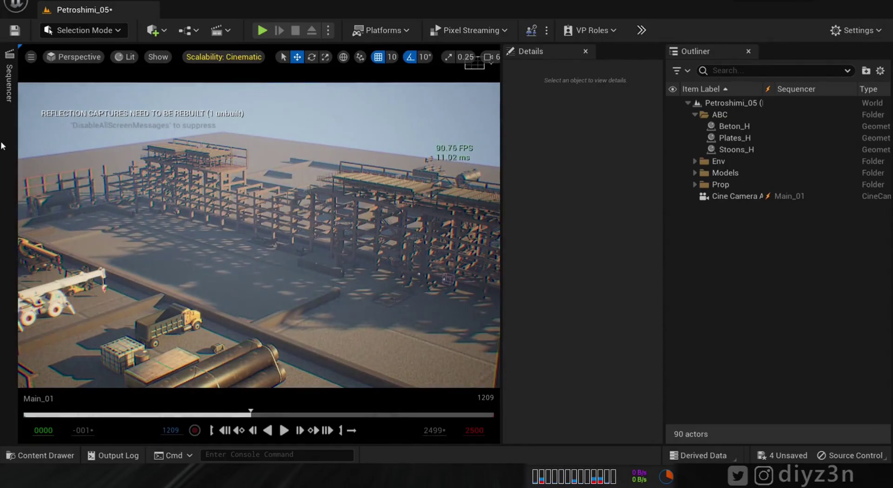
{"action": "left_click", "coordinate": [7, 112]}
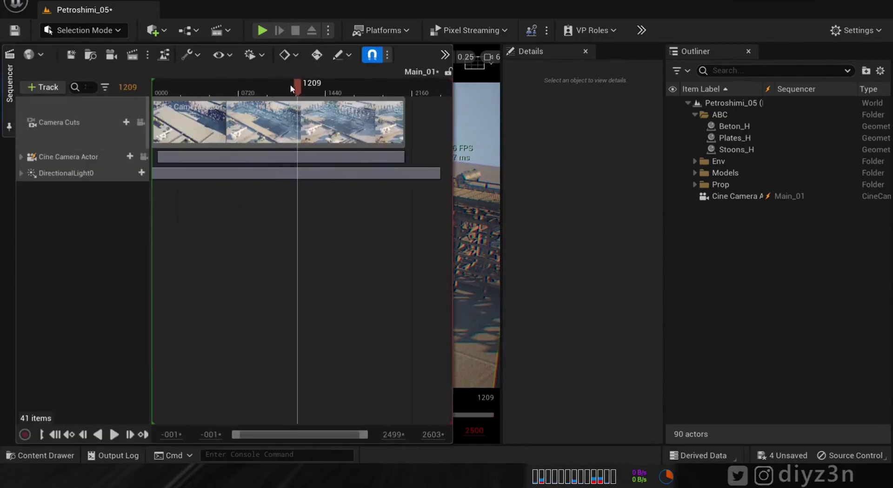
{"action": "left_click_drag", "start_coordinate": [293, 88], "coordinate": [223, 89]}
{"action": "left_click", "coordinate": [9, 84]}
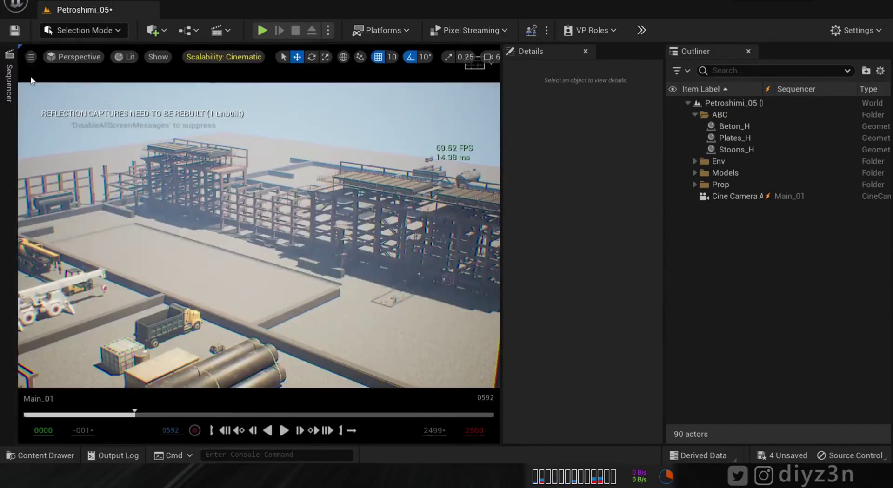
{"action": "left_click_drag", "start_coordinate": [135, 415], "coordinate": [177, 414]}
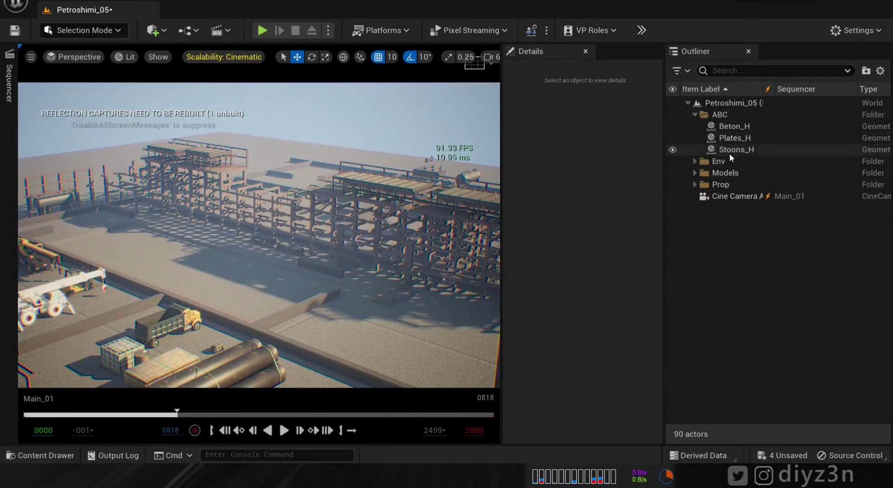
Add the Beton_H actor from the ABC folder to the Main_01 sequence in Sequencer.
{"action": "left_click", "coordinate": [8, 97]}
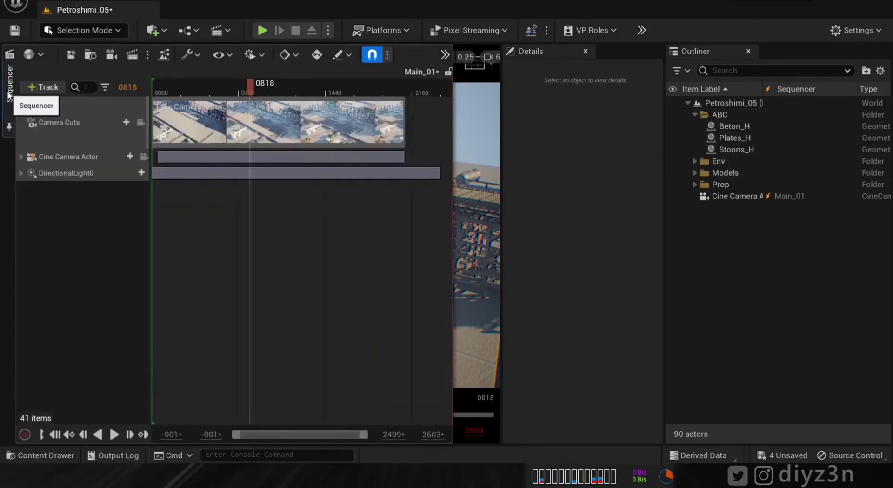
{"action": "left_click", "coordinate": [9, 126]}
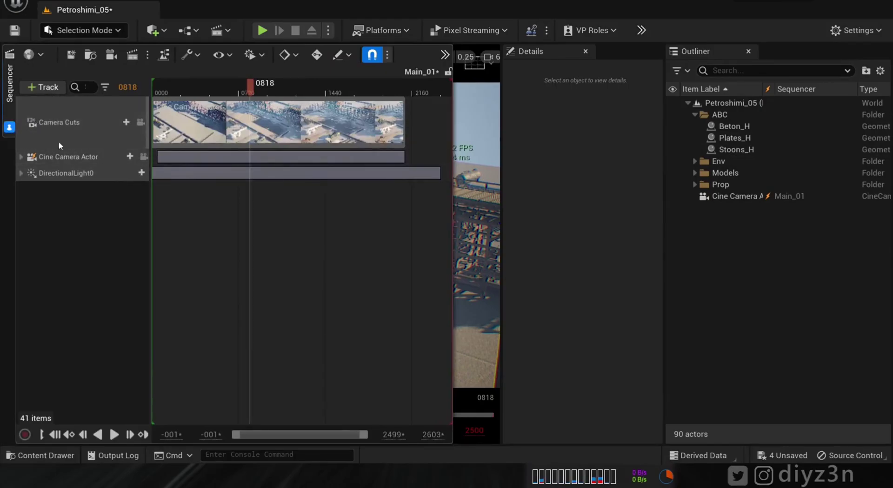
{"action": "left_click", "coordinate": [743, 126]}
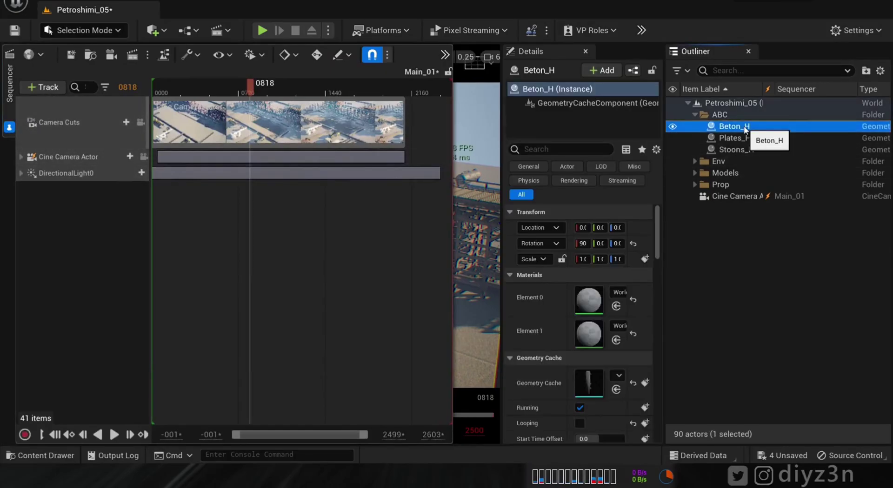
{"action": "left_click_drag", "start_coordinate": [75, 205], "coordinate": [75, 205]}
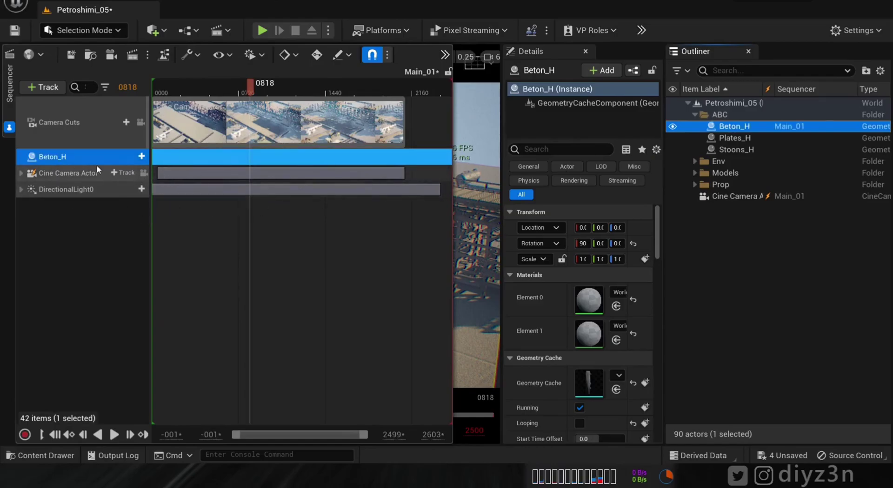
Add a Geometry Cache track to Beton_H and move its section to start at frame 0.
{"action": "left_click", "coordinate": [128, 157]}
{"action": "left_click", "coordinate": [177, 247]}
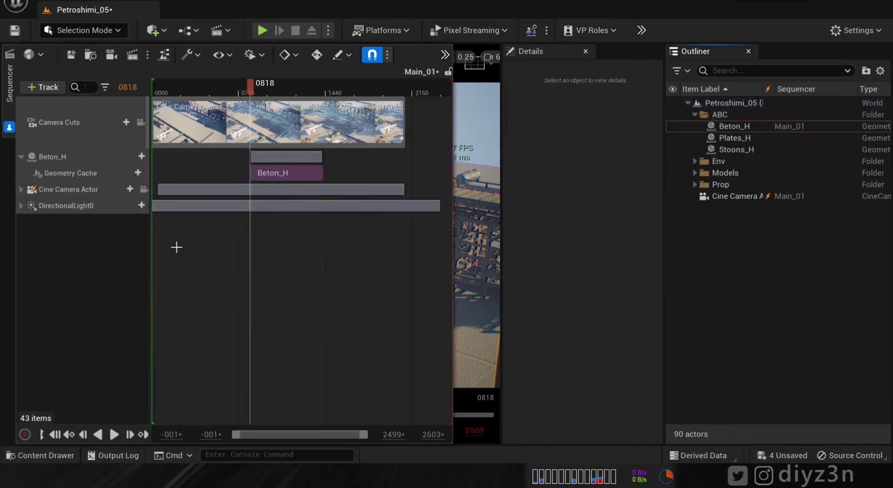
{"action": "left_click_drag", "start_coordinate": [274, 159], "coordinate": [244, 159]}
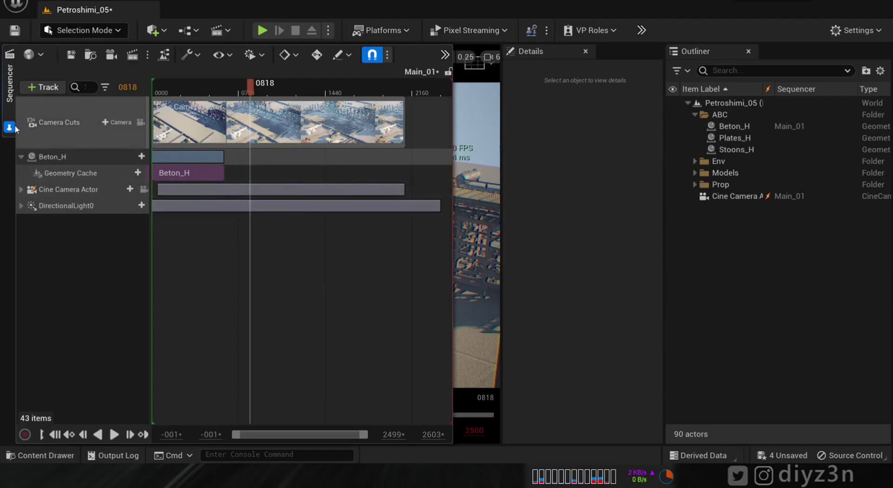
Dock the Sequencer below the level view and switch the level view from the cinematic to the default viewport.
{"action": "right_click", "coordinate": [10, 111]}
{"action": "left_click", "coordinate": [42, 117]}
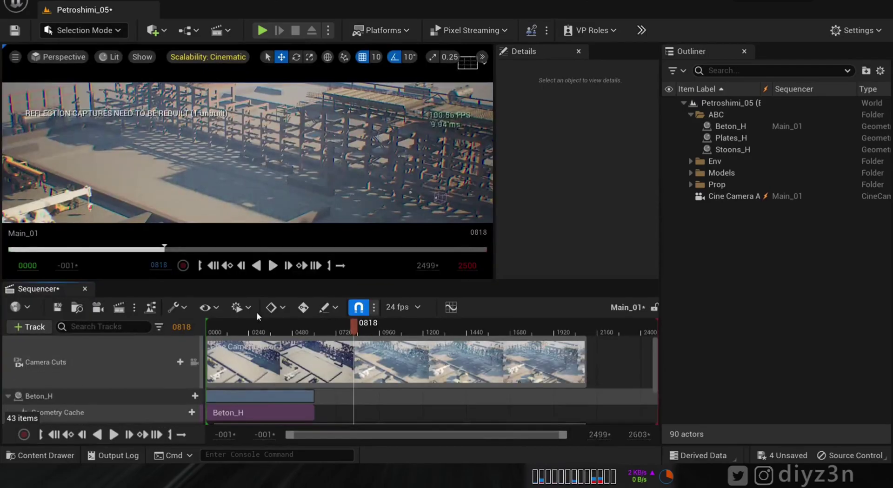
{"action": "left_click_drag", "start_coordinate": [353, 324], "coordinate": [281, 331]}
{"action": "right_click_drag", "start_coordinate": [260, 158], "coordinate": [246, 140]}
{"action": "left_click", "coordinate": [58, 57]}
{"action": "left_click", "coordinate": [60, 224]}
Scrub the sequence to frame 349 and collapse the Beton_H track.
{"action": "left_click_drag", "start_coordinate": [222, 333], "coordinate": [268, 333]}
{"action": "left_click_drag", "start_coordinate": [655, 389], "coordinate": [655, 412]}
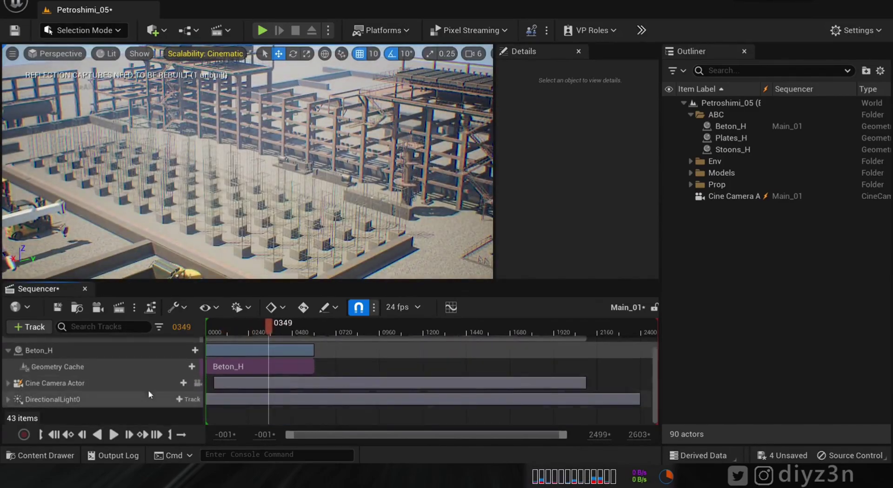
{"action": "left_click", "coordinate": [9, 352]}
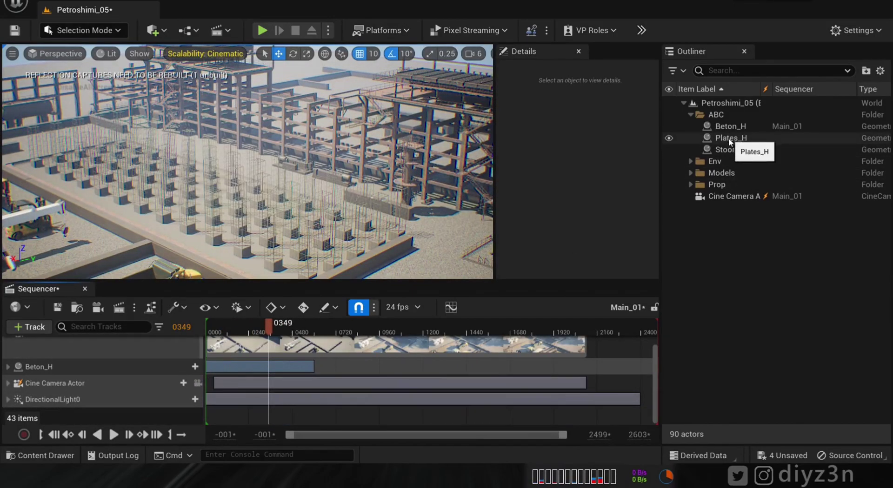
Add the Stoons_H actor from the ABC folder to the Main_01 sequence.
{"action": "left_click", "coordinate": [729, 150]}
{"action": "left_click_drag", "start_coordinate": [722, 153], "coordinate": [114, 369]}
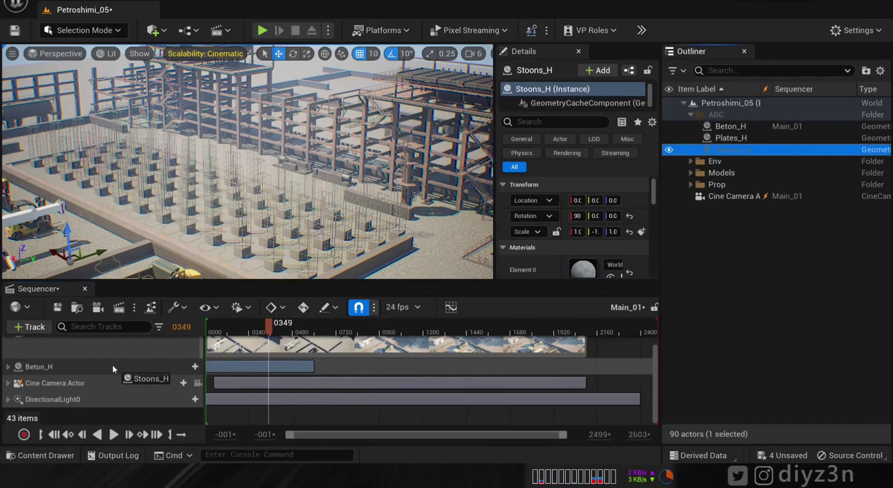
{"action": "left_click_drag", "start_coordinate": [102, 423], "coordinate": [133, 407]}
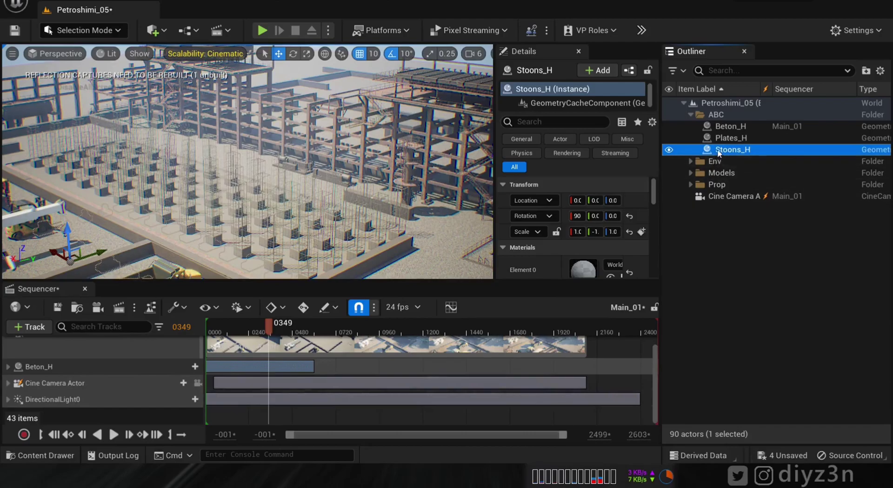
{"action": "left_click_drag", "start_coordinate": [718, 154], "coordinate": [121, 412]}
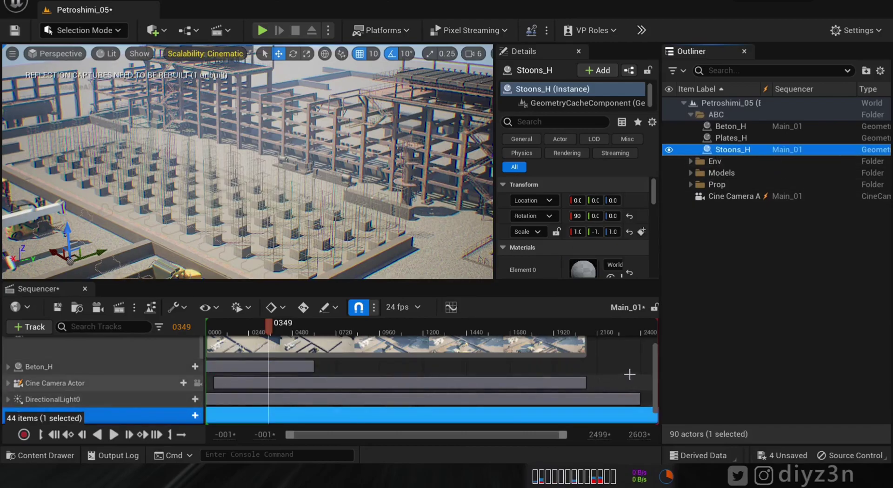
{"action": "left_click_drag", "start_coordinate": [655, 375], "coordinate": [656, 398]}
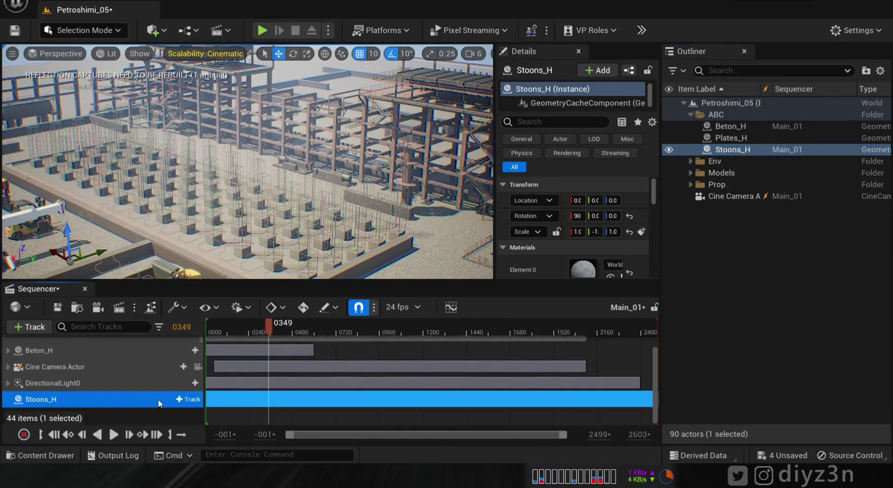
Add a Geometry Cache track to Stoons_H, move its section to start at about frame 920, and scrub the sequence back to frame 46.
{"action": "left_click", "coordinate": [189, 399]}
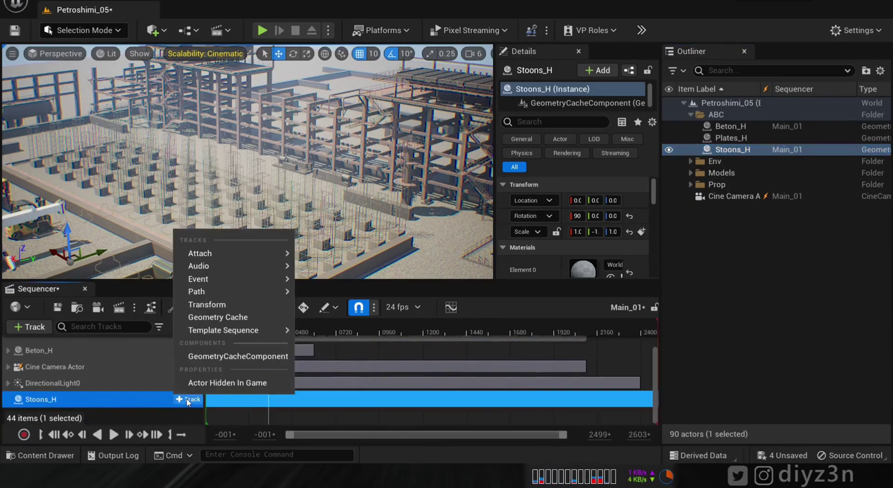
{"action": "left_click", "coordinate": [228, 318]}
{"action": "left_click", "coordinate": [324, 402]}
{"action": "left_click_drag", "start_coordinate": [323, 402], "coordinate": [428, 402]}
{"action": "left_click_drag", "start_coordinate": [363, 327], "coordinate": [214, 335]}
{"action": "left_click", "coordinate": [316, 345]}
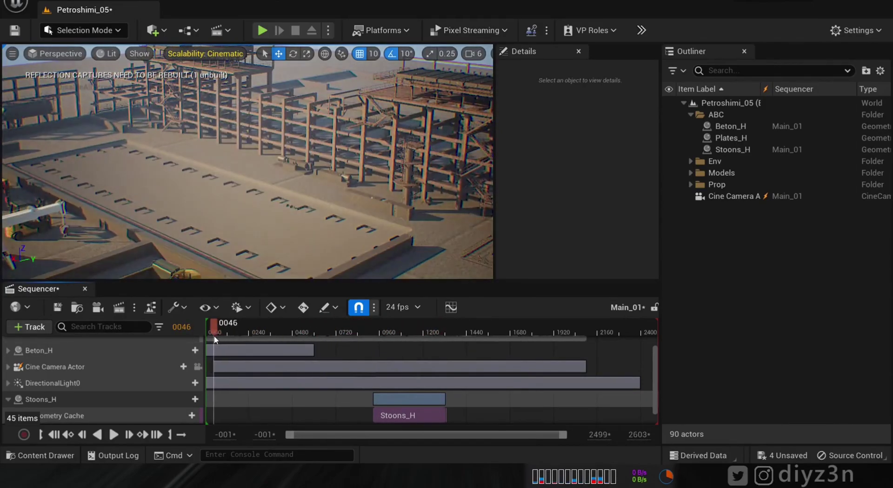
Check the Main_01 job's output settings in the Movie Render Queue, then render it locally and stop the render.
{"action": "left_click", "coordinate": [120, 307]}
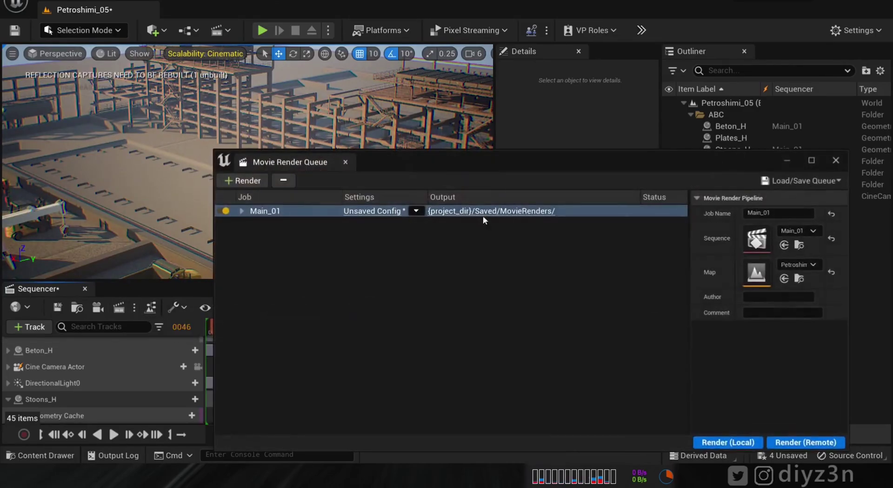
{"action": "left_click", "coordinate": [386, 214]}
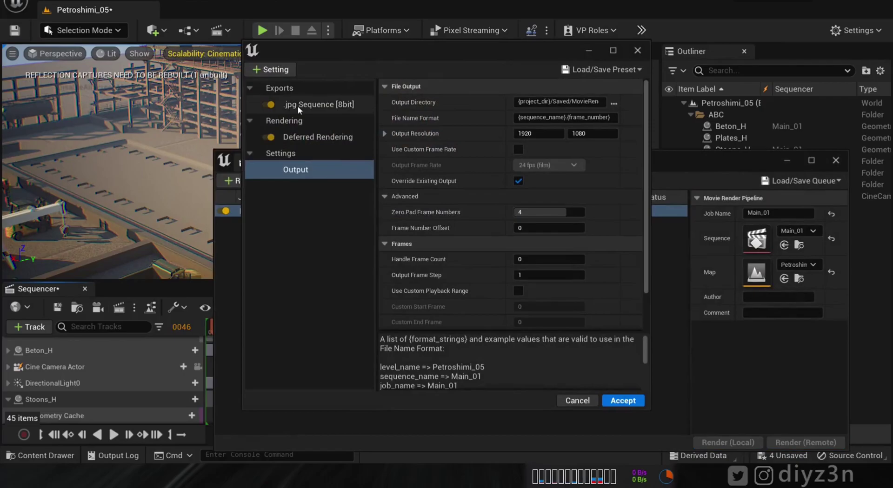
{"action": "left_click", "coordinate": [637, 51]}
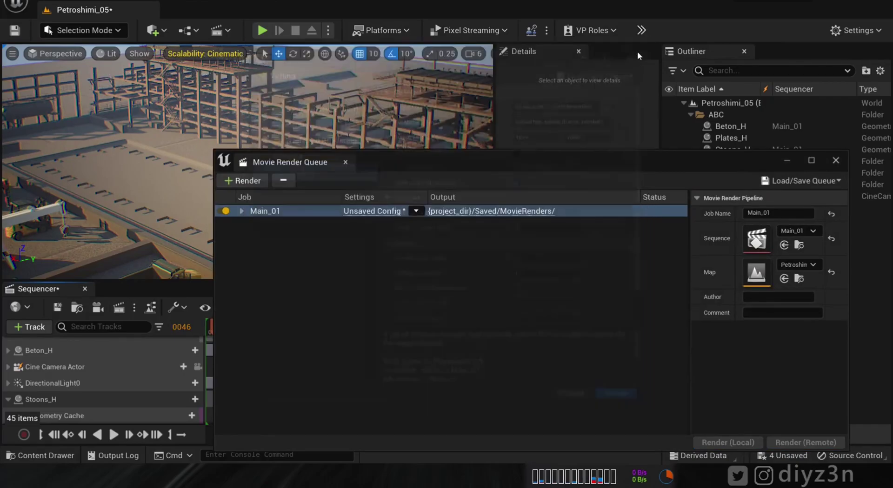
{"action": "left_click", "coordinate": [727, 443]}
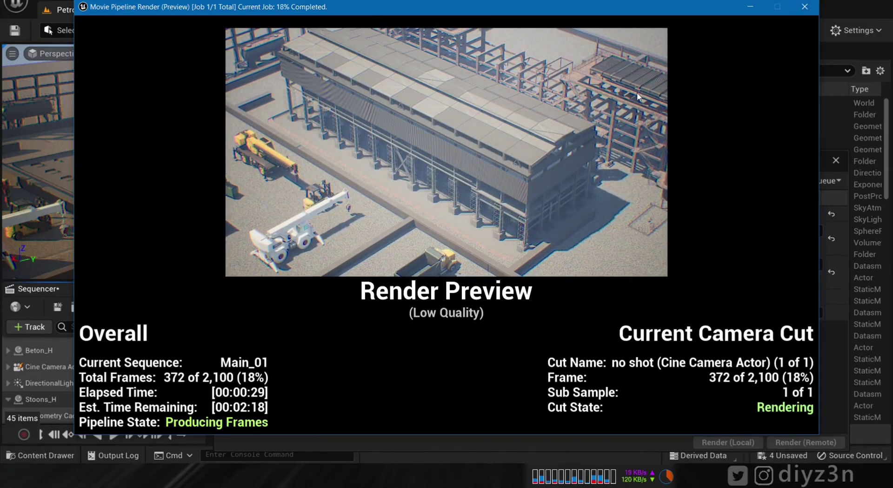
{"action": "key", "text": "Escape"}
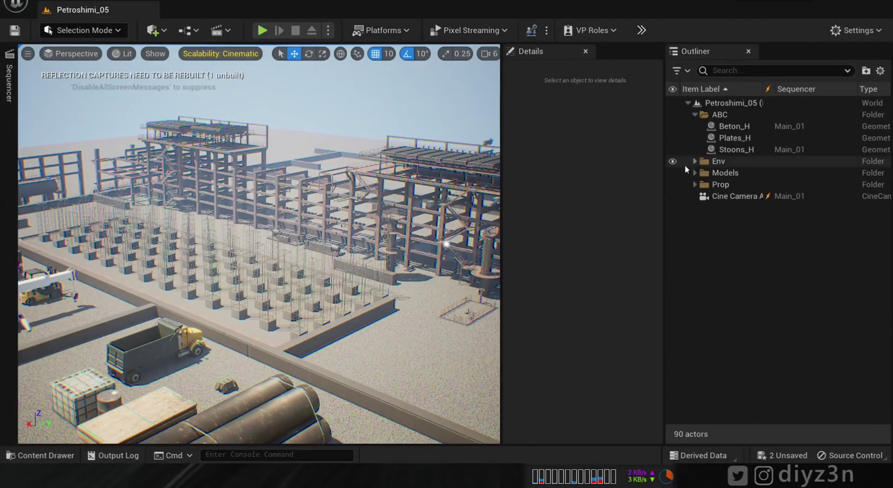
Hide the Prop folder in the level.
{"action": "left_click", "coordinate": [673, 185]}
{"action": "left_click", "coordinate": [673, 184]}
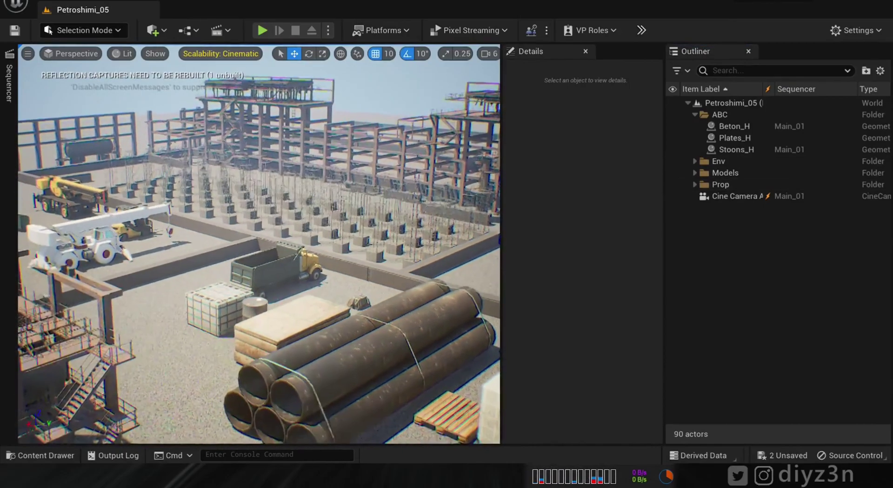
{"action": "right_click_drag", "start_coordinate": [326, 261], "coordinate": [325, 266]}
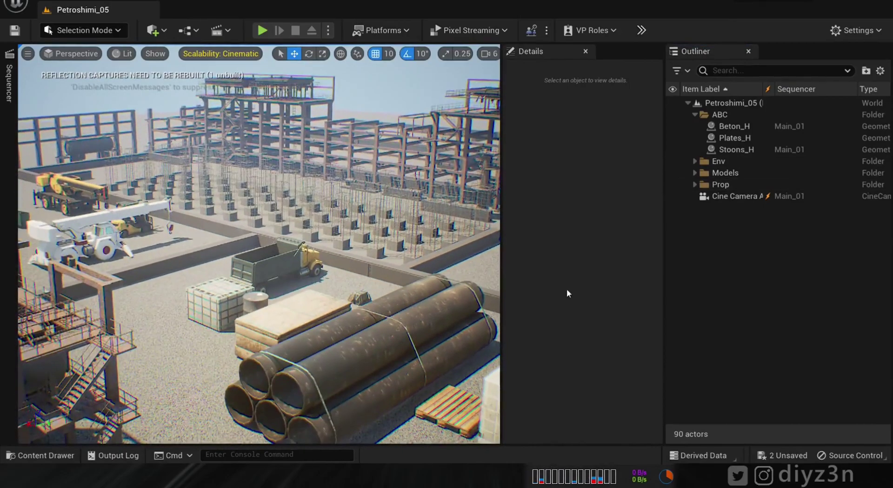
{"action": "left_click", "coordinate": [675, 185]}
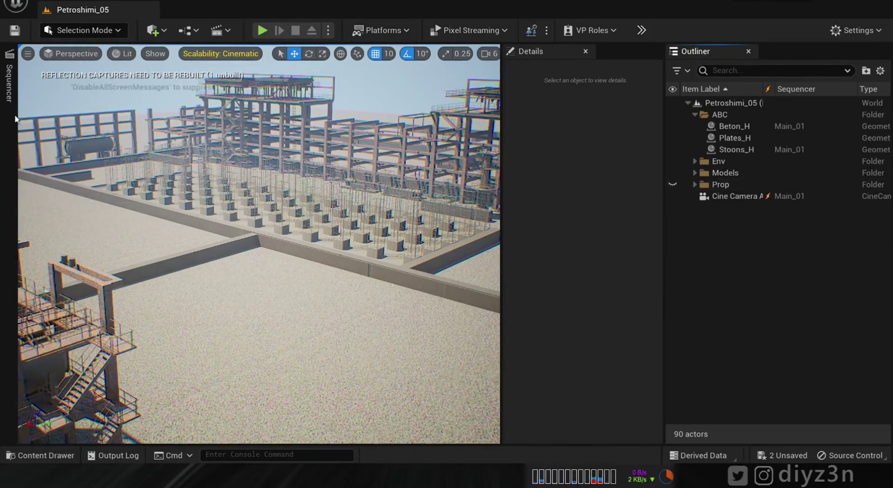
Switch the level view to the cinematic viewport and scrub the Main_01 sequence to frame 249.
{"action": "left_click", "coordinate": [10, 88]}
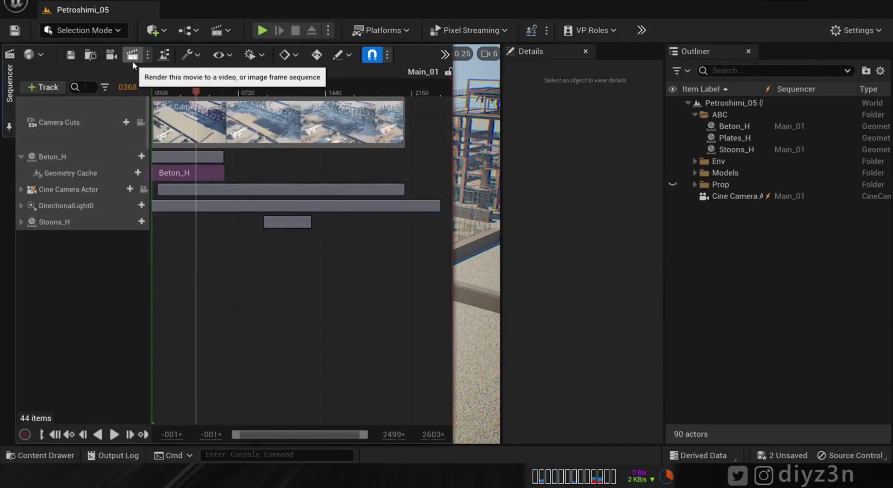
{"action": "right_click", "coordinate": [10, 79]}
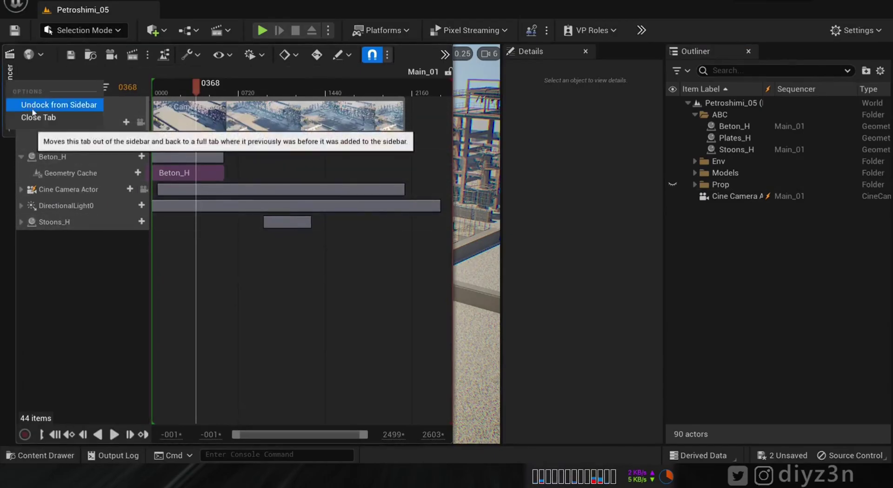
{"action": "left_click", "coordinate": [9, 72]}
{"action": "left_click", "coordinate": [74, 54]}
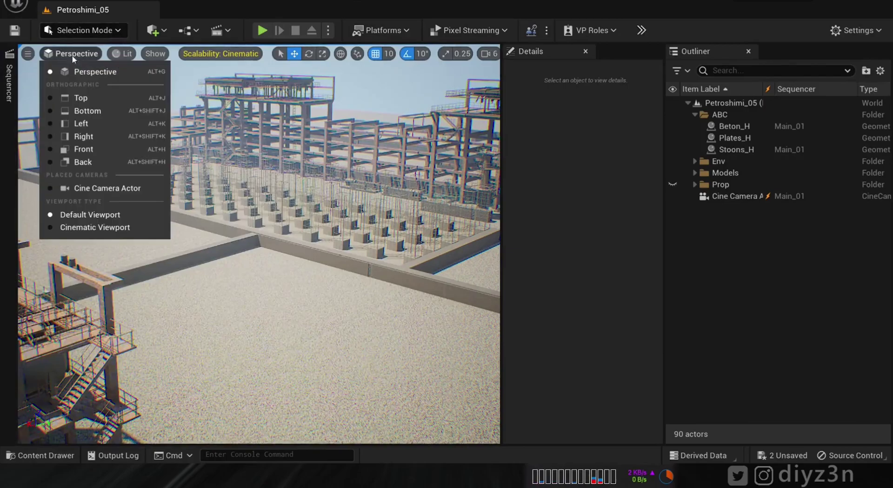
{"action": "left_click", "coordinate": [95, 227]}
{"action": "left_click_drag", "start_coordinate": [91, 415], "coordinate": [70, 414]}
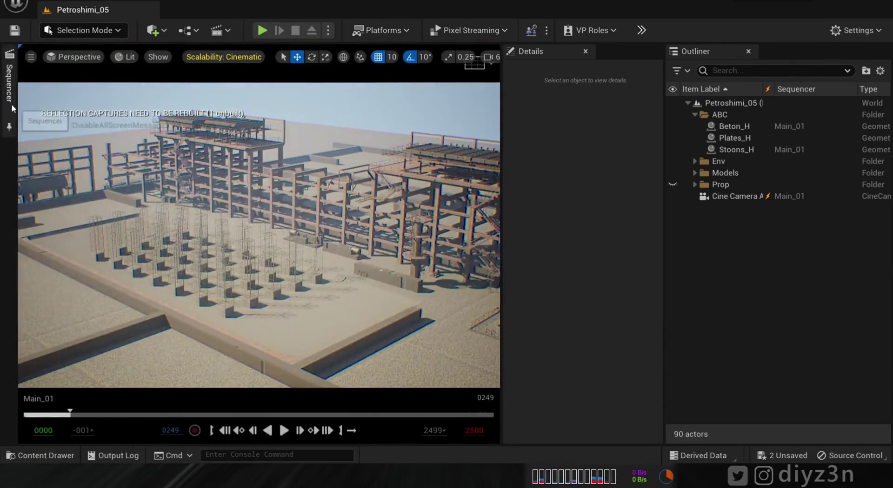
Render the Main_01 job locally again with the Prop folder hidden and close the Movie Render Queue.
{"action": "left_click", "coordinate": [9, 81]}
{"action": "left_click", "coordinate": [132, 55]}
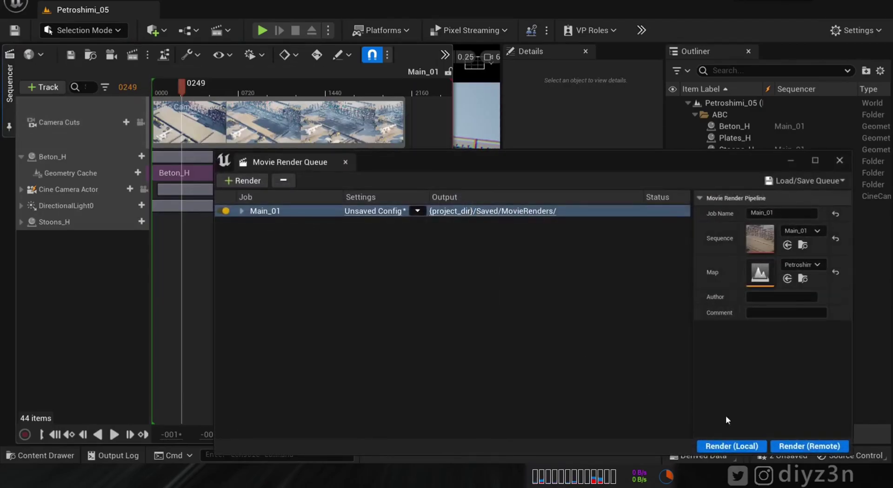
{"action": "left_click", "coordinate": [730, 446]}
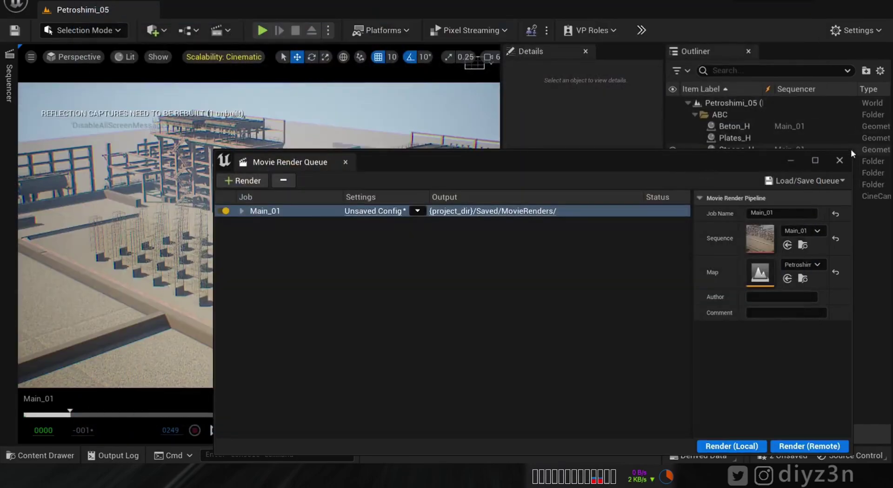
{"action": "left_click", "coordinate": [840, 160]}
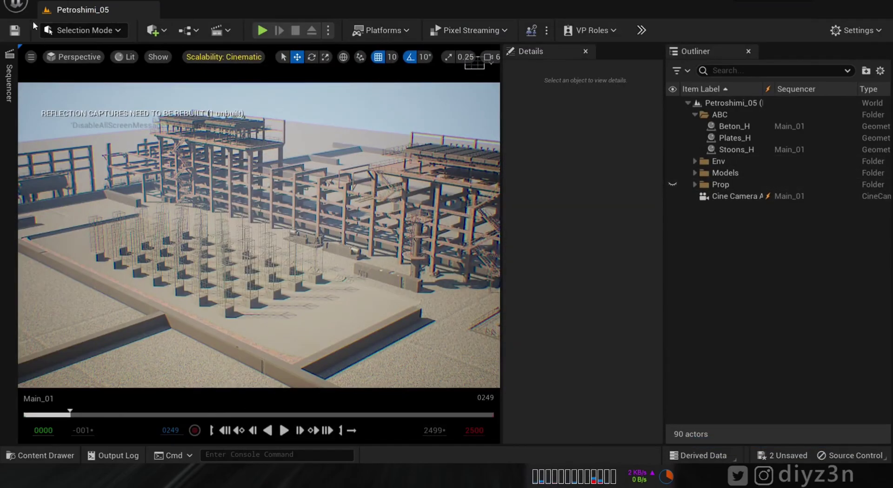
Save the current level and reload Petroshimi_05 from the recent levels without saving the two tmp assets.
{"action": "left_click", "coordinate": [36, 3]}
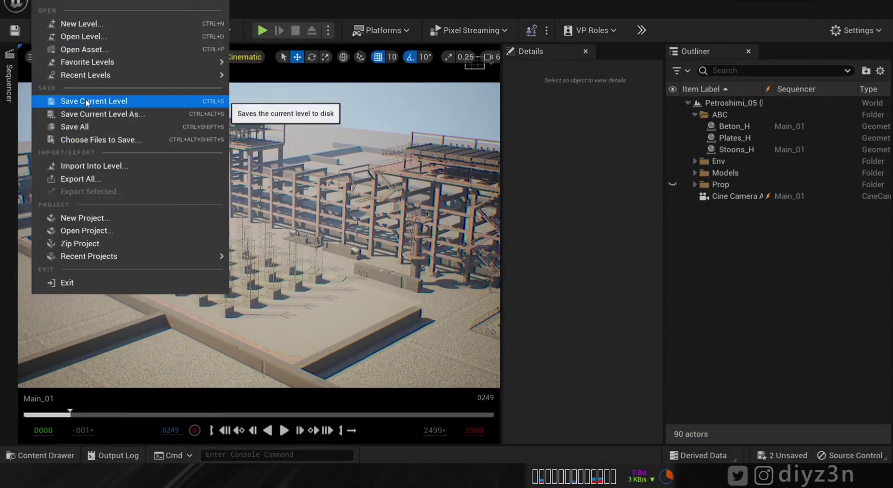
{"action": "left_click", "coordinate": [87, 102]}
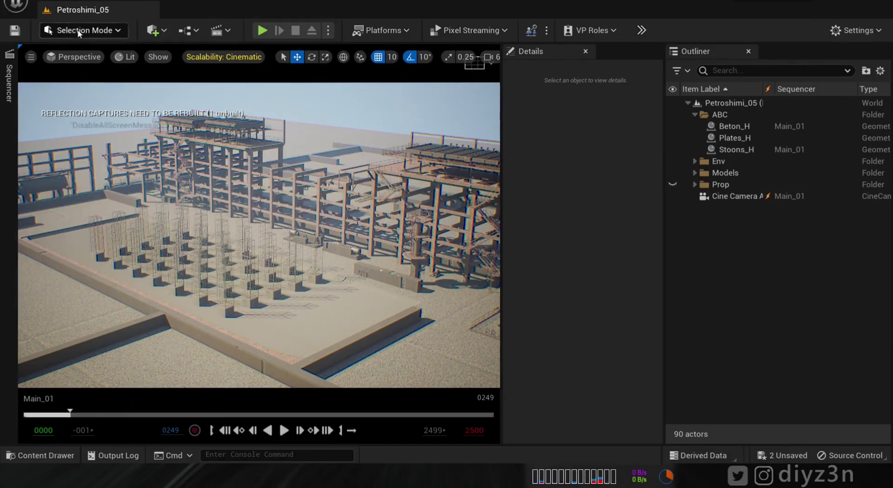
{"action": "left_click", "coordinate": [36, 4]}
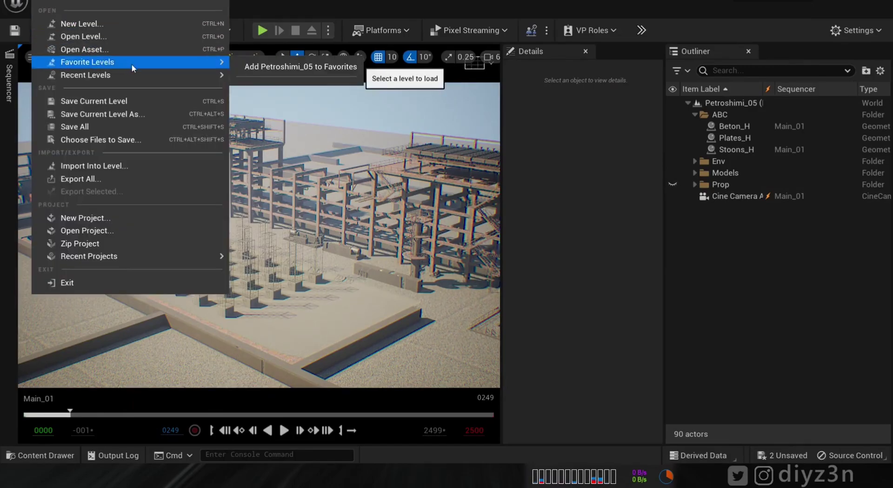
{"action": "mouse_move", "coordinate": [142, 79]}
{"action": "left_click", "coordinate": [271, 80]}
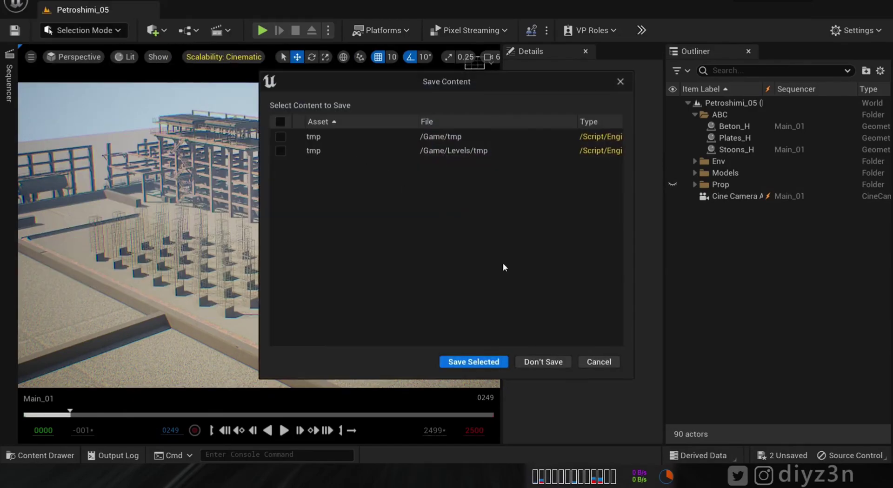
{"action": "left_click", "coordinate": [535, 363]}
{"action": "left_click", "coordinate": [553, 267]}
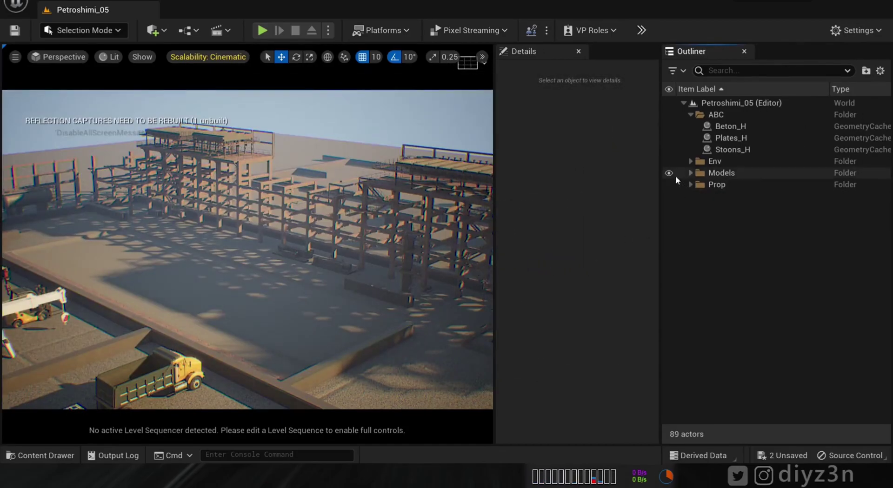
{"action": "middle_click_drag", "start_coordinate": [203, 354], "coordinate": [215, 343]}
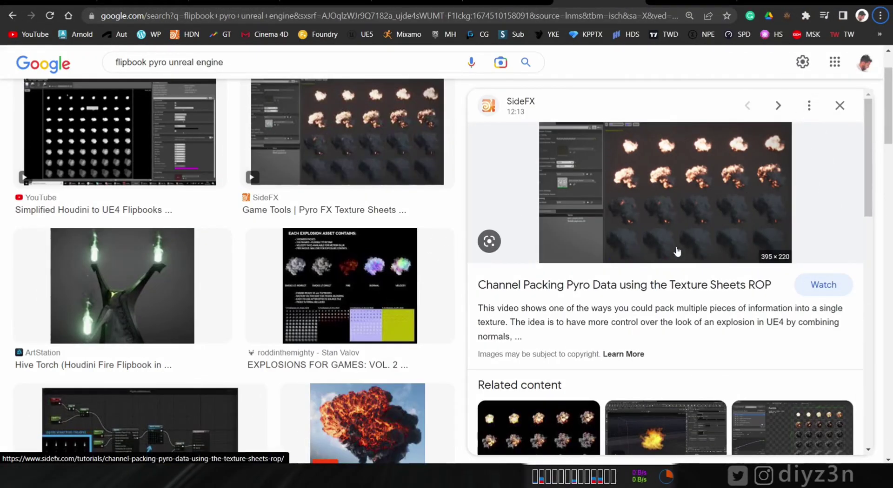
Switch to the browser and examine the related flipbook pyro images, including the Flipbook Tool for Unreal Engine sheet from Henlo.
{"action": "left_click_drag", "start_coordinate": [873, 139], "coordinate": [868, 236]}
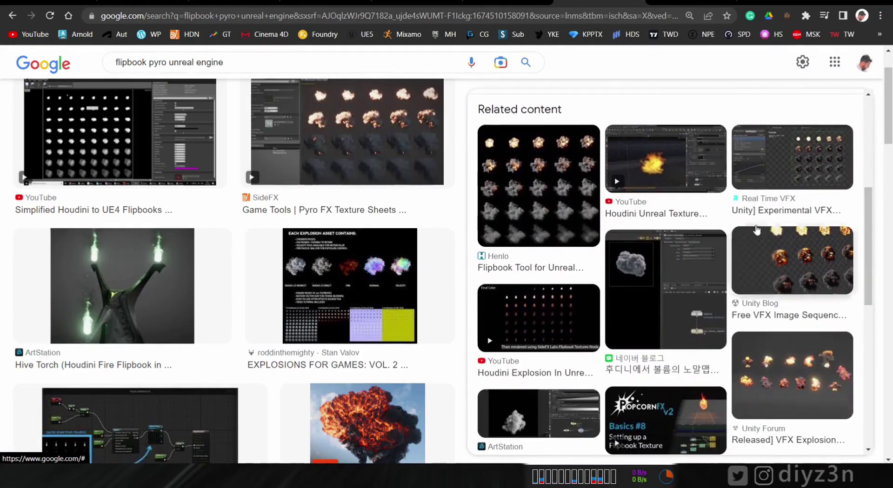
{"action": "left_click", "coordinate": [533, 177]}
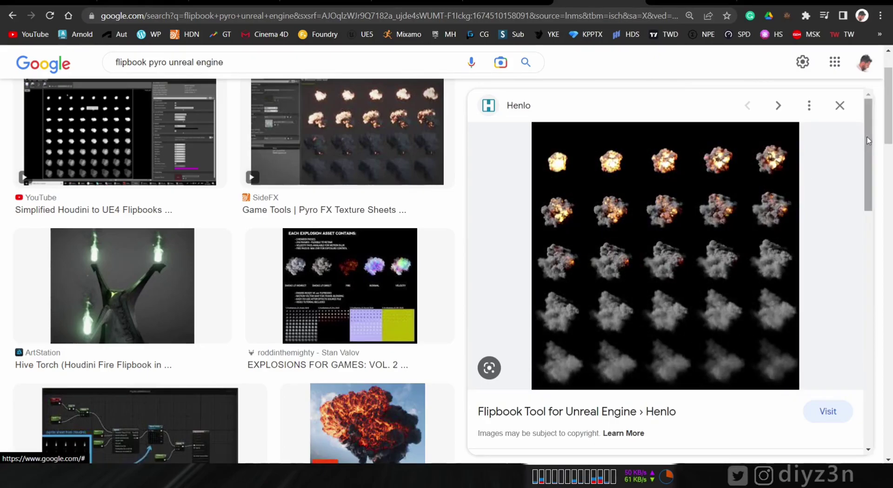
{"action": "left_click_drag", "start_coordinate": [869, 140], "coordinate": [851, 156]}
{"action": "scroll", "coordinate": [851, 156], "scroll_direction": "up", "scroll_amount": 2}
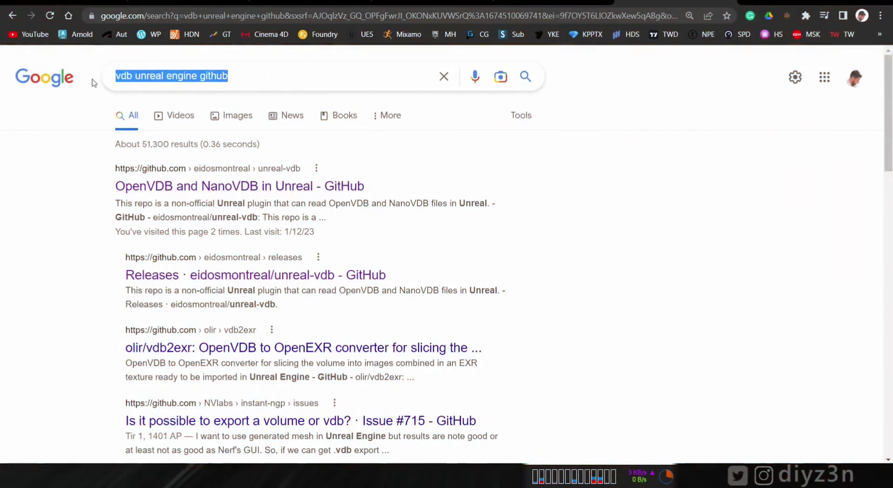
Open the eidosmontreal/unreal-vdb repository from the search results and go to the eidosmontreal page on GitHub.
{"action": "left_click", "coordinate": [72, 187]}
{"action": "left_click", "coordinate": [195, 188]}
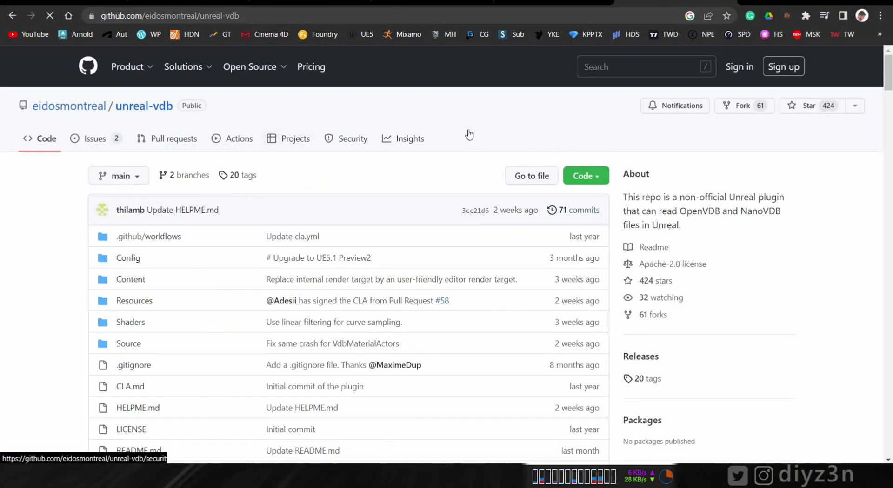
{"action": "mouse_move", "coordinate": [889, 68]}
{"action": "left_mouse_down"}
{"action": "mouse_move", "coordinate": [889, 103]}
{"action": "mouse_move", "coordinate": [889, 72]}
{"action": "left_mouse_up"}
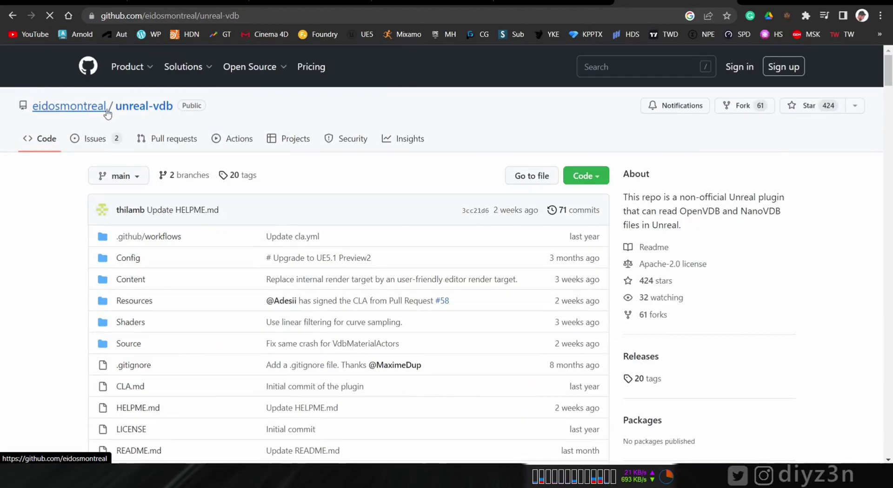
{"action": "left_click", "coordinate": [69, 106]}
{"action": "left_click_drag", "start_coordinate": [889, 77], "coordinate": [819, 126]}
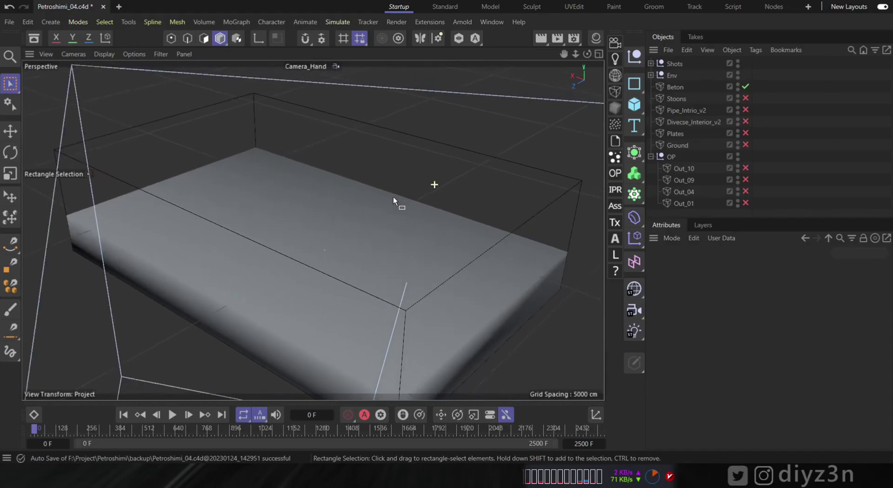
Switch to Cinema 4D and inspect the ASS file path of the Beton Arnold Procedural object.
{"action": "middle_click_drag", "start_coordinate": [393, 198], "coordinate": [325, 176], "text": "alt"}
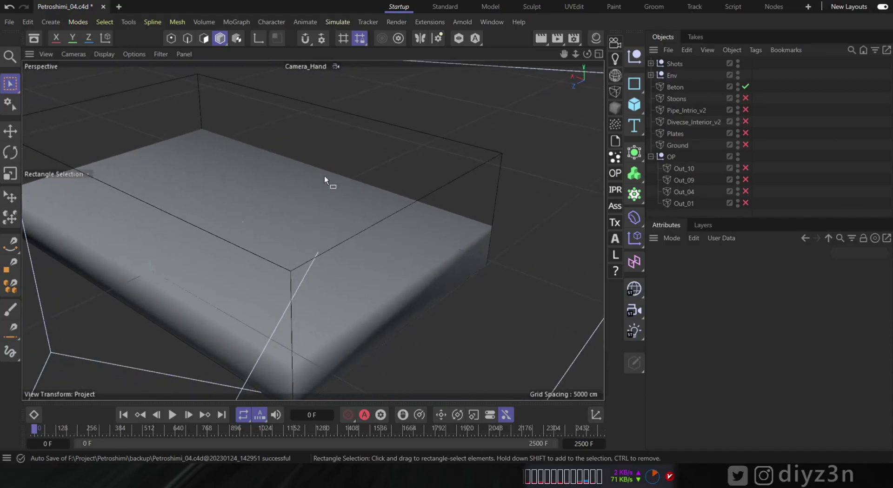
{"action": "left_click", "coordinate": [675, 86]}
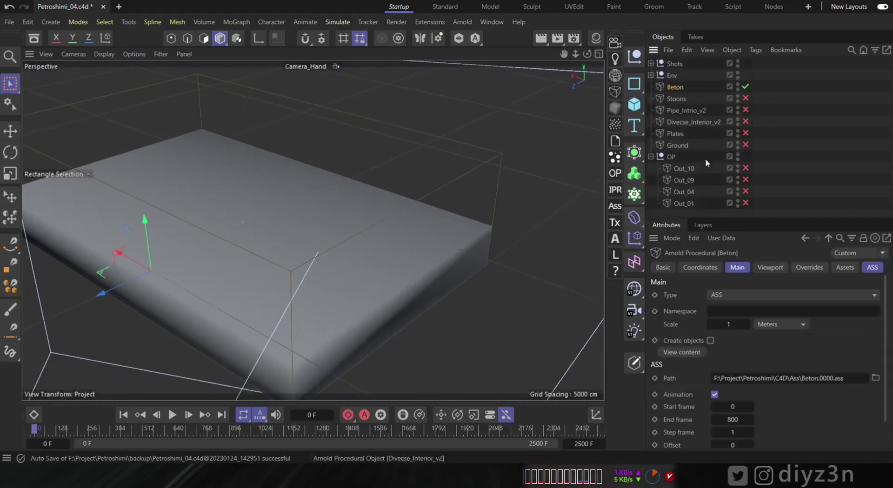
{"action": "double_click", "coordinate": [803, 380]}
{"action": "left_click", "coordinate": [822, 379]}
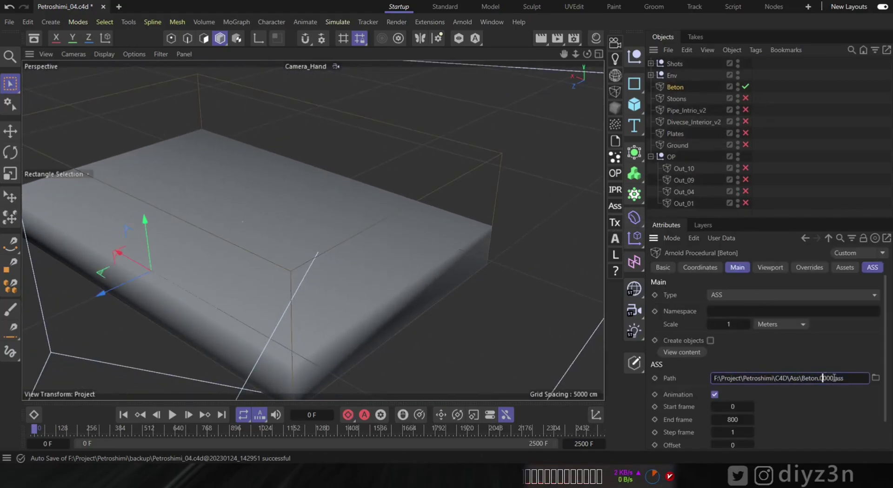
Show Beton's viewport display settings and scrub the timeline to frame 647 to examine the column animation.
{"action": "left_click", "coordinate": [738, 268]}
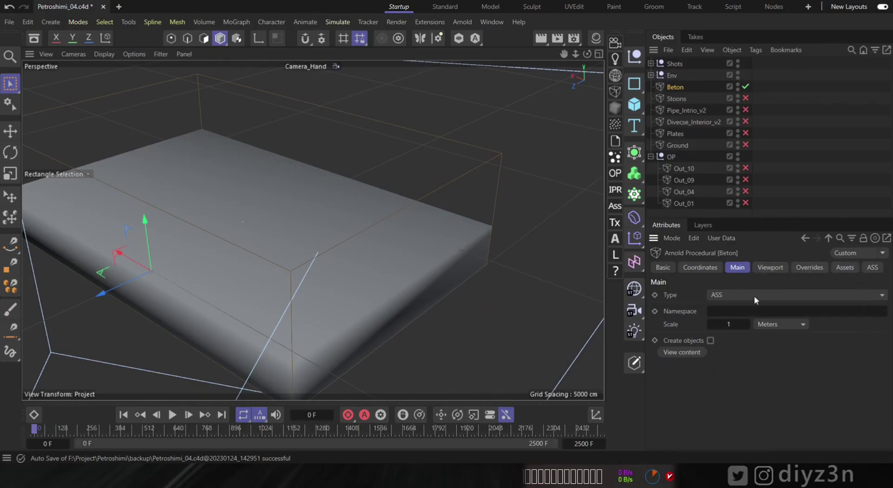
{"action": "left_click", "coordinate": [770, 267]}
{"action": "left_click", "coordinate": [59, 430]}
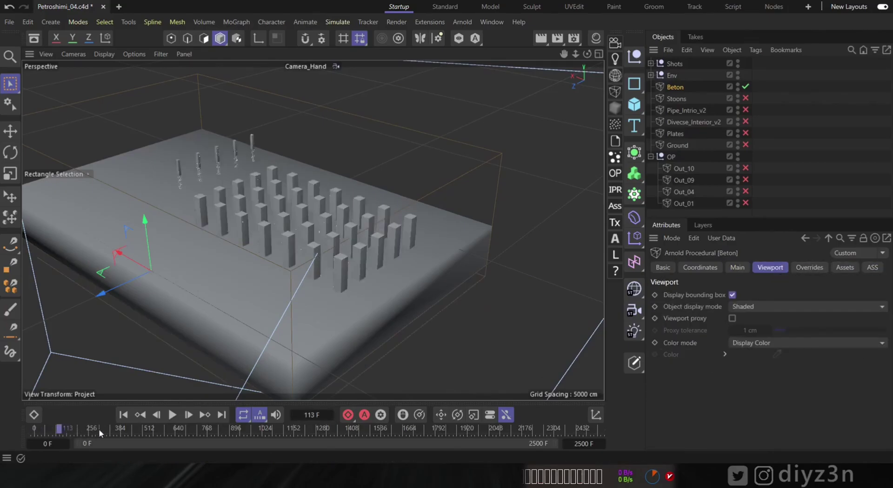
{"action": "left_click_drag", "start_coordinate": [100, 434], "coordinate": [181, 430]}
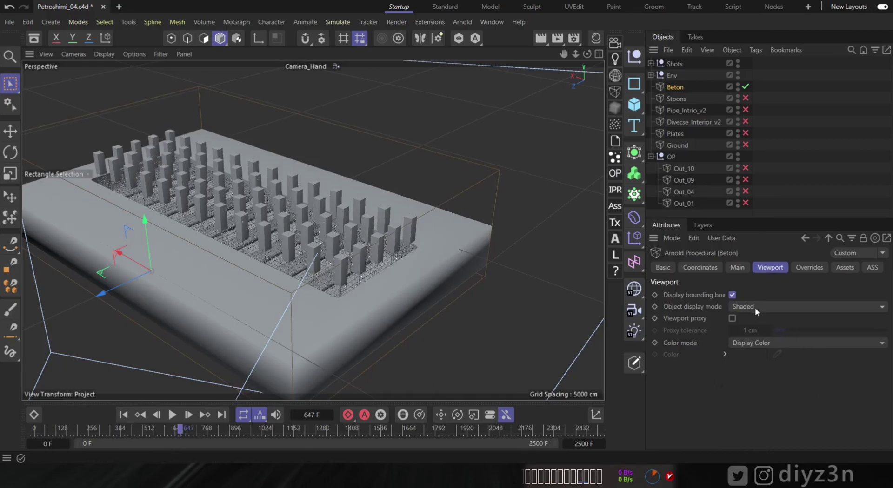
Set Beton's object display mode to None and view its bounding box from another angle.
{"action": "left_click", "coordinate": [755, 308]}
{"action": "left_click", "coordinate": [752, 319]}
{"action": "mouse_move", "coordinate": [336, 219]}
{"action": "right_mouse_down", "text": "alt"}
{"action": "mouse_move", "coordinate": [178, 224]}
{"action": "mouse_move", "coordinate": [248, 220]}
{"action": "mouse_move", "coordinate": [355, 243]}
{"action": "mouse_move", "coordinate": [319, 233]}
{"action": "mouse_move", "coordinate": [311, 217]}
{"action": "right_mouse_up", "text": "alt"}
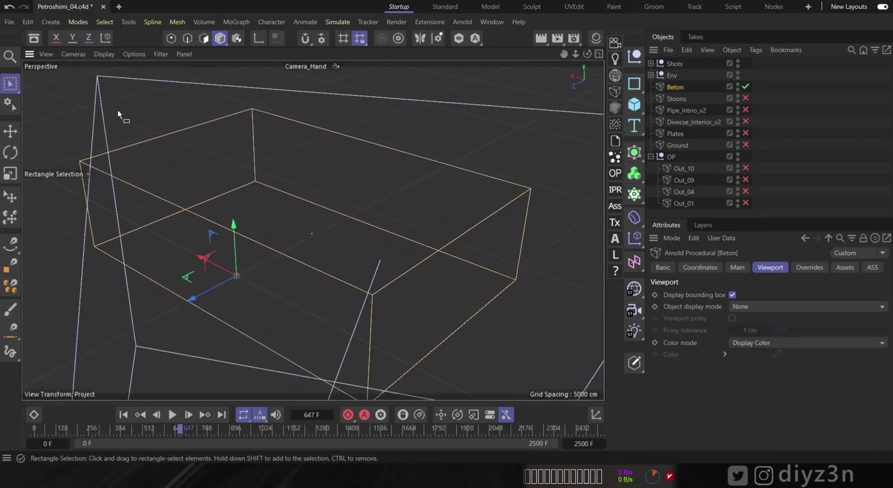
Enable the Frames per Second readout in the viewport HUD and test it while orbiting the scene.
{"action": "left_click", "coordinate": [47, 54]}
{"action": "left_click", "coordinate": [132, 370]}
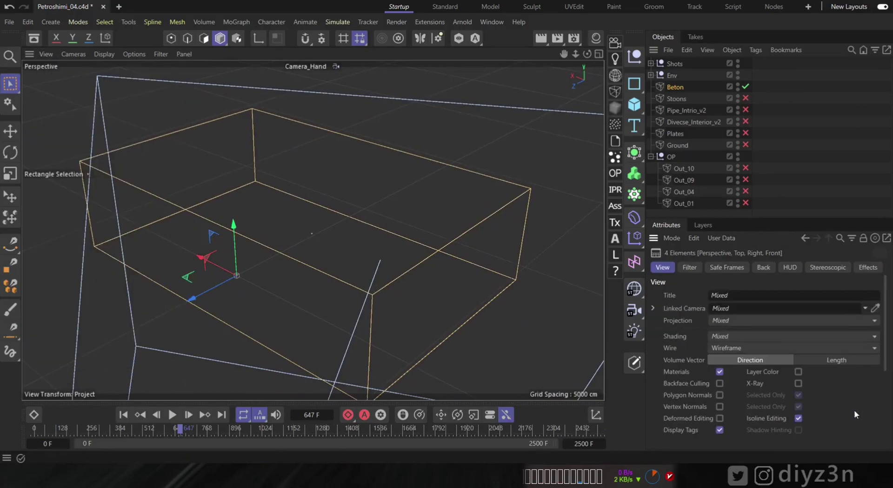
{"action": "left_click", "coordinate": [790, 268]}
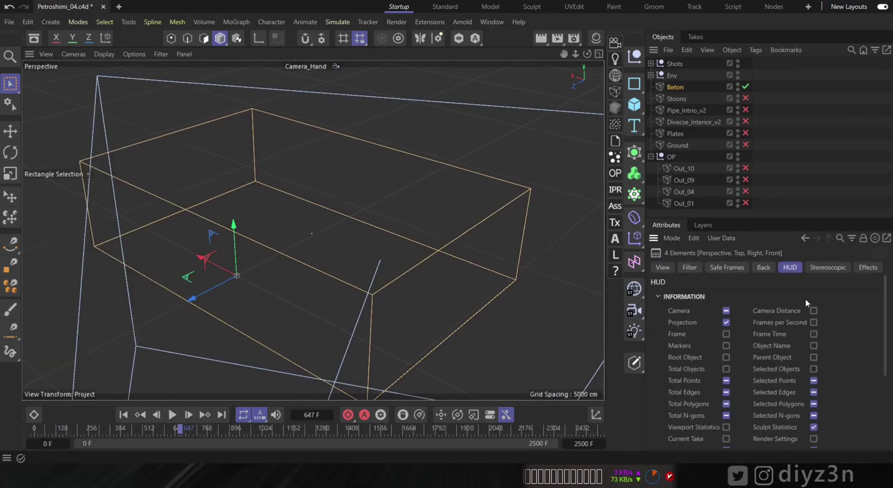
{"action": "left_click", "coordinate": [813, 322]}
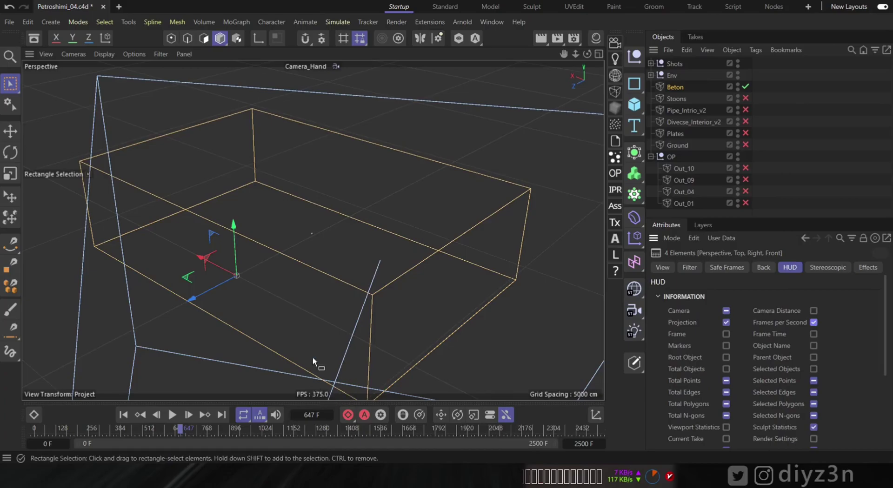
{"action": "middle_click_drag", "start_coordinate": [346, 351], "coordinate": [351, 372], "text": "alt"}
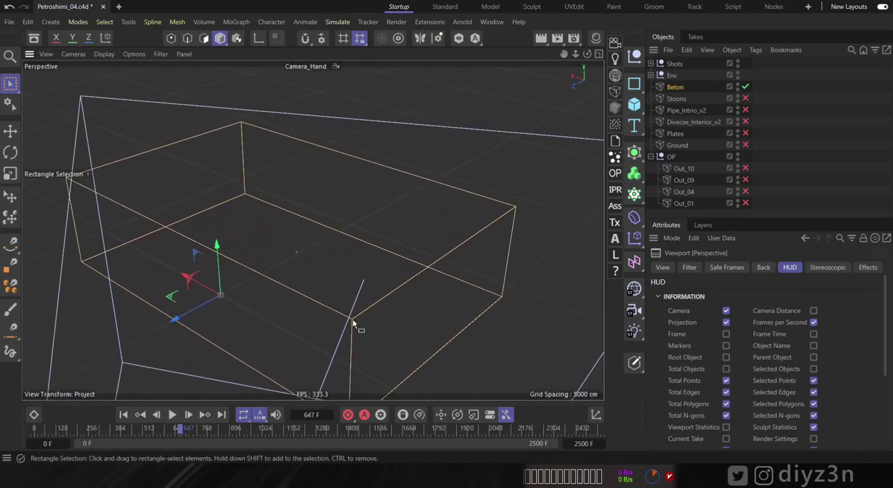
{"action": "mouse_move", "coordinate": [354, 275]}
{"action": "right_mouse_down", "text": "alt"}
{"action": "mouse_move", "coordinate": [313, 274]}
{"action": "mouse_move", "coordinate": [343, 274]}
{"action": "right_mouse_up", "text": "alt"}
Set Beton's object display mode to Shaded and scrub the animation to frame 1361.
{"action": "left_click", "coordinate": [676, 87]}
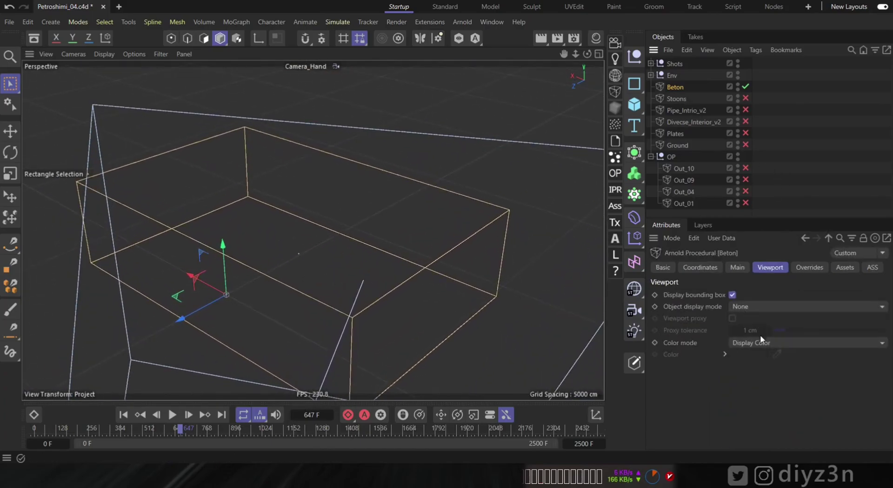
{"action": "left_click", "coordinate": [753, 307]}
{"action": "left_click", "coordinate": [758, 398]}
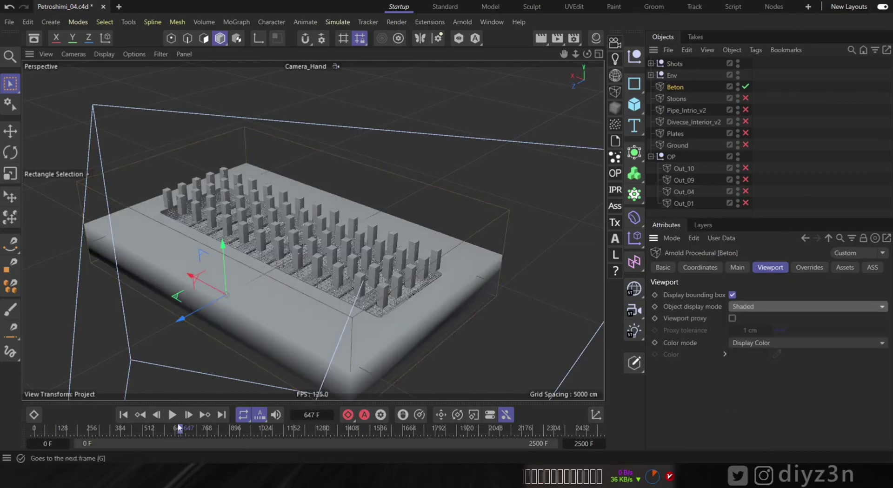
{"action": "left_click_drag", "start_coordinate": [179, 428], "coordinate": [350, 427]}
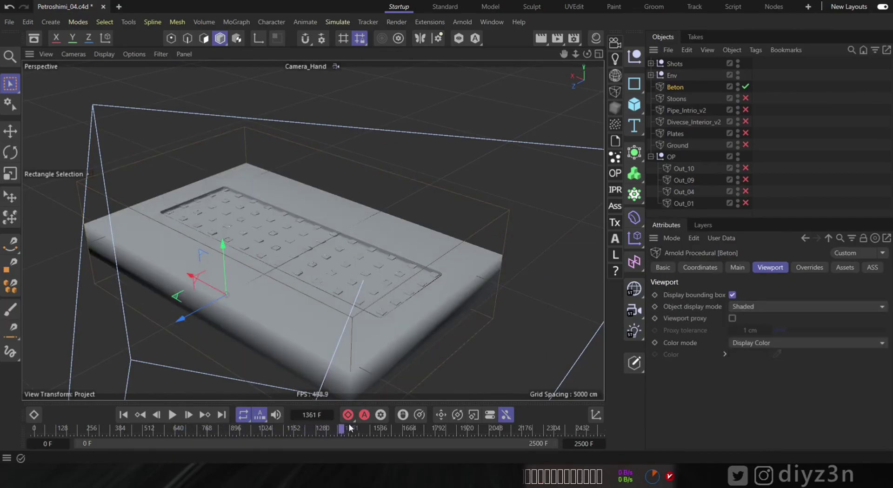
Enable the Stoons, Pipe_Intrio_v2, Divecse_Interior_v2, Plates and Ground procedurals and view the assembled building up close.
{"action": "left_click_drag", "start_coordinate": [745, 98], "coordinate": [747, 133]}
{"action": "left_click", "coordinate": [780, 142]}
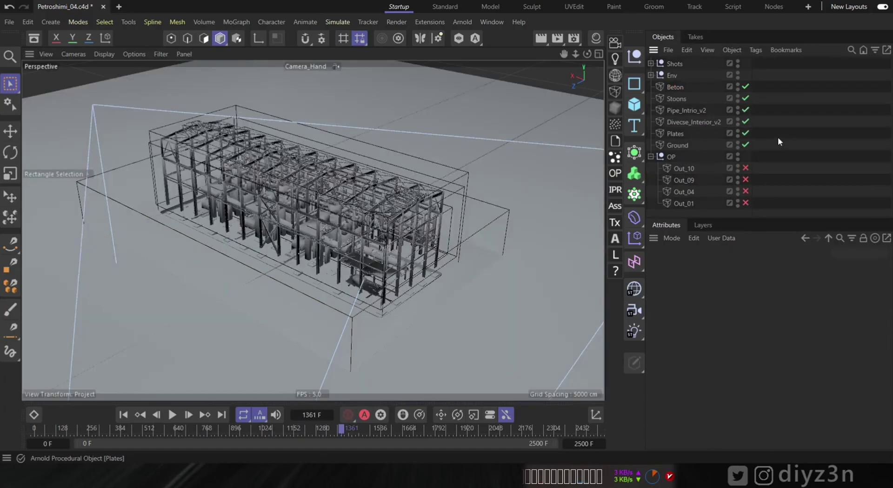
{"action": "scroll", "coordinate": [318, 220], "scroll_direction": "up", "scroll_amount": 2}
{"action": "mouse_move", "coordinate": [318, 220]}
{"action": "left_mouse_down", "text": "alt"}
{"action": "mouse_move", "coordinate": [321, 237]}
{"action": "mouse_move", "coordinate": [330, 223]}
{"action": "left_mouse_up", "text": "alt"}
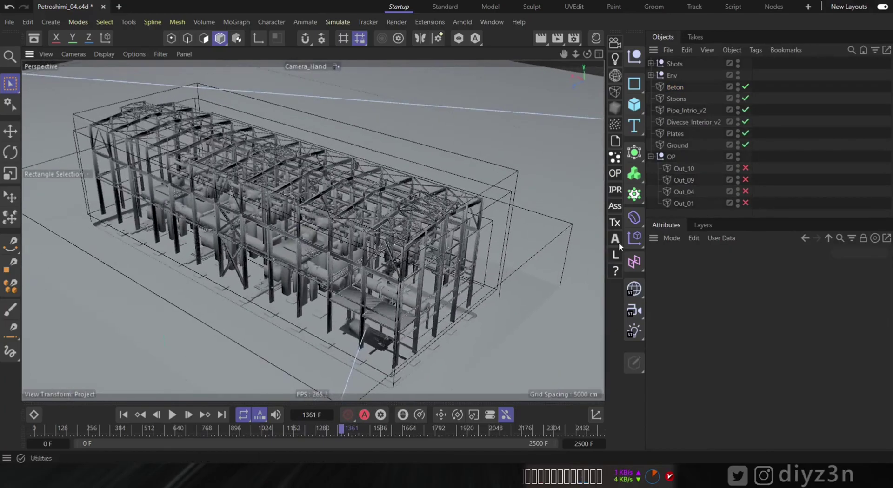
Start an Arnold IPR render of the building in the viewport and examine it from the other side.
{"action": "left_click", "coordinate": [615, 190]}
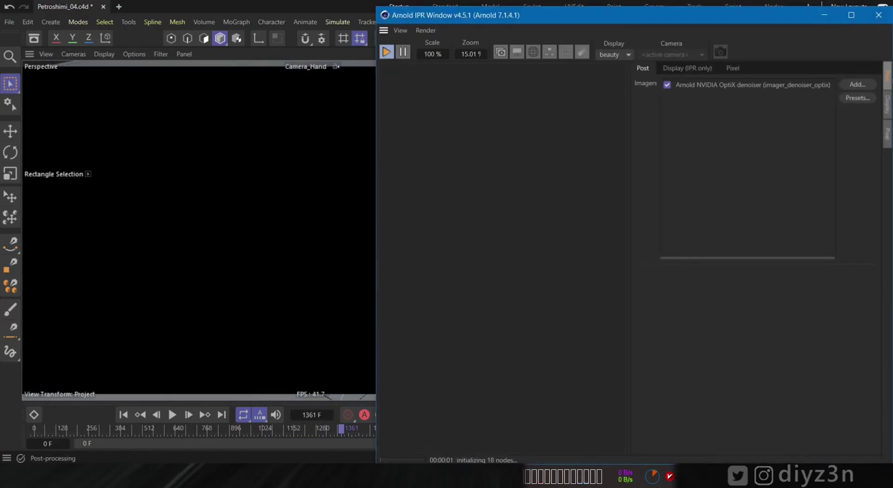
{"action": "left_click_drag", "start_coordinate": [375, 7], "coordinate": [534, 309]}
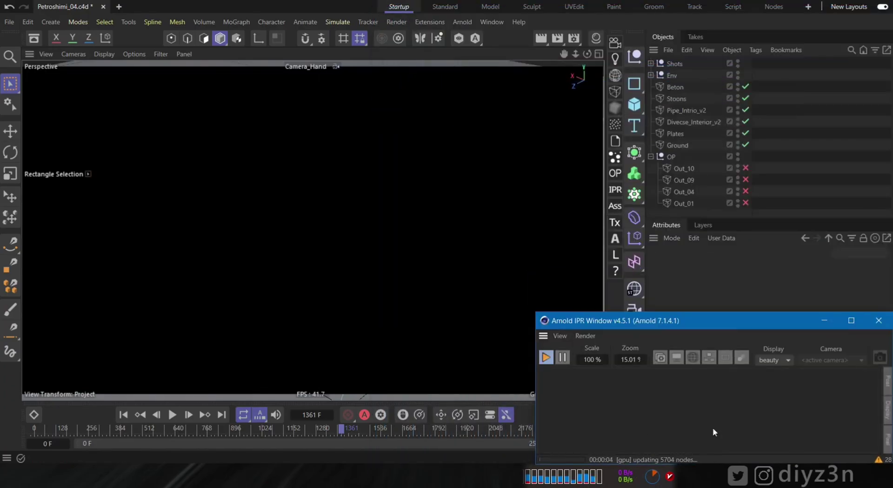
{"action": "left_click_drag", "start_coordinate": [686, 322], "coordinate": [609, 308]}
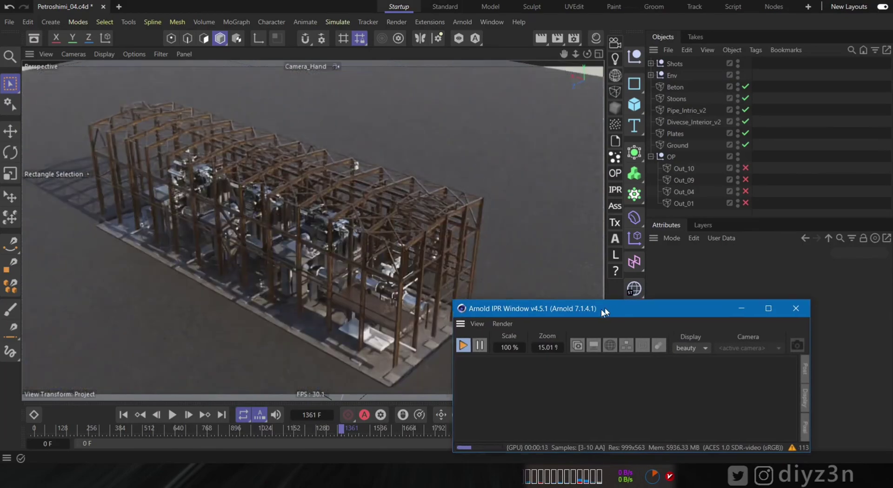
{"action": "left_click_drag", "start_coordinate": [609, 303], "coordinate": [282, 409]}
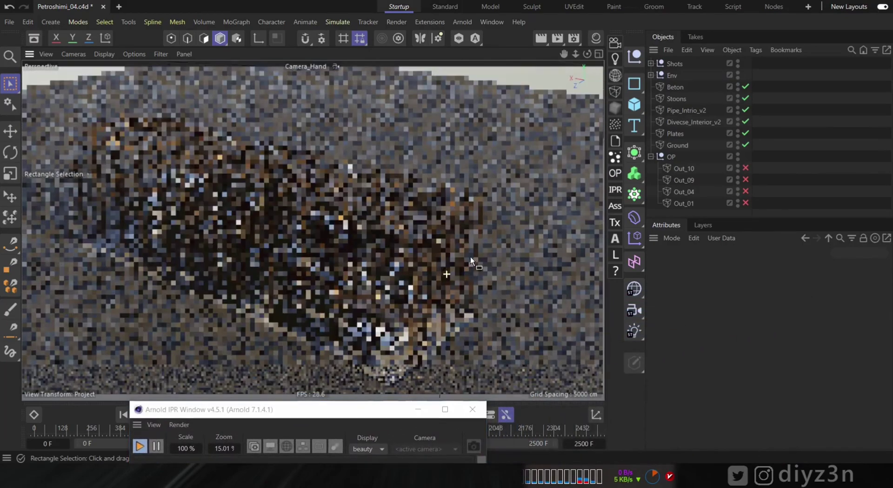
{"action": "left_click_drag", "start_coordinate": [470, 256], "coordinate": [425, 235], "text": "alt"}
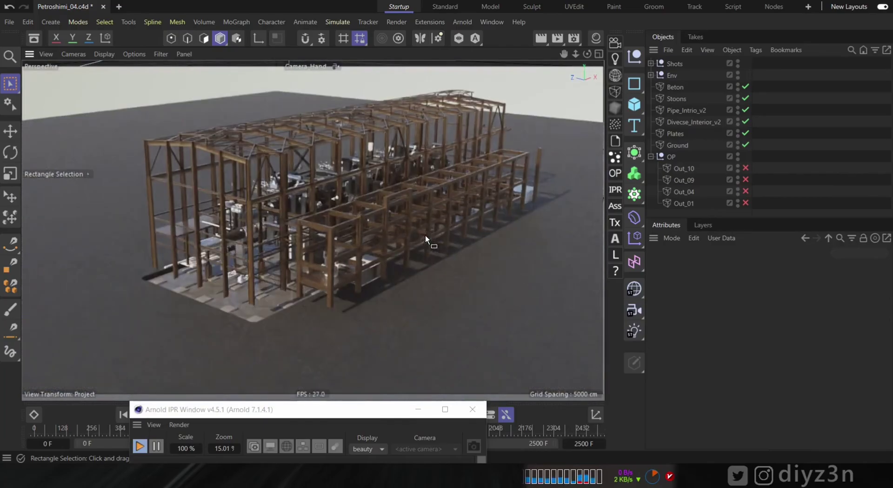
Stop the IPR render, enable Out_10, Out_09, Out_04 and Out_01 under OP, and close the IPR window.
{"action": "left_click", "coordinate": [144, 445]}
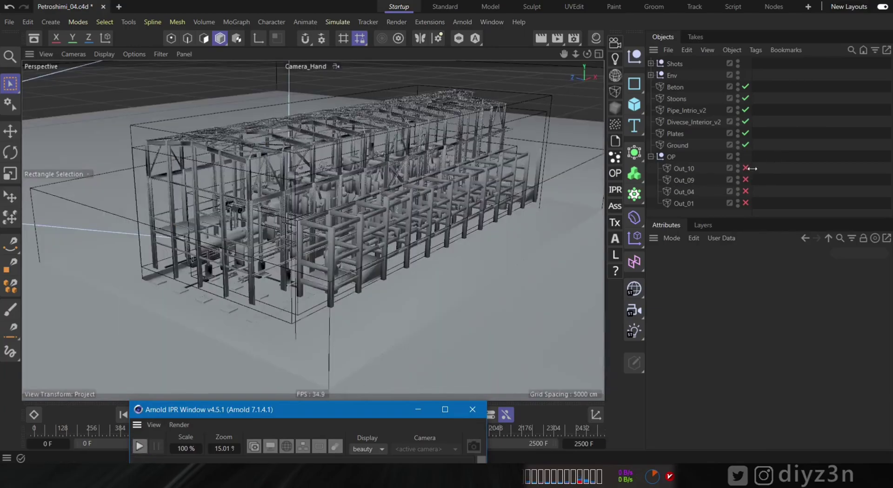
{"action": "left_click_drag", "start_coordinate": [746, 167], "coordinate": [746, 203]}
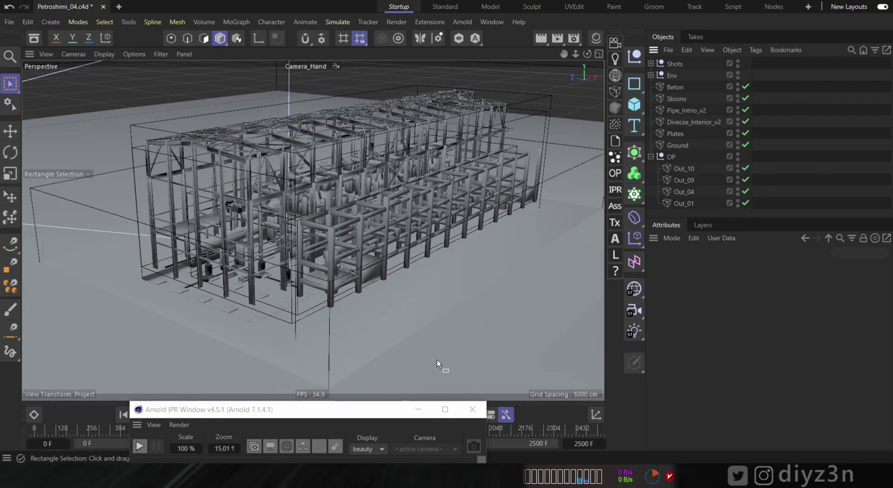
{"action": "left_click", "coordinate": [471, 410]}
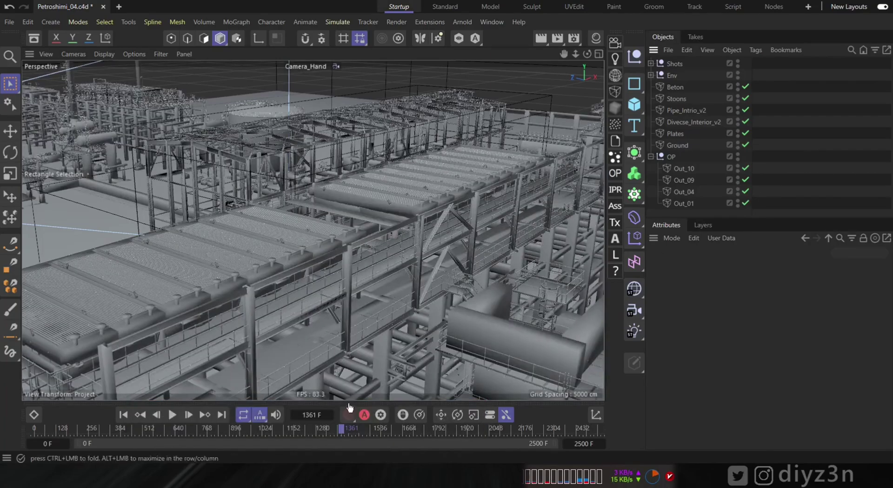
Move in among the plant structures and examine the full scene with an Arnold IPR render.
{"action": "scroll", "coordinate": [339, 313], "scroll_direction": "up", "scroll_amount": 2}
{"action": "left_click_drag", "start_coordinate": [338, 310], "coordinate": [446, 342], "text": "alt"}
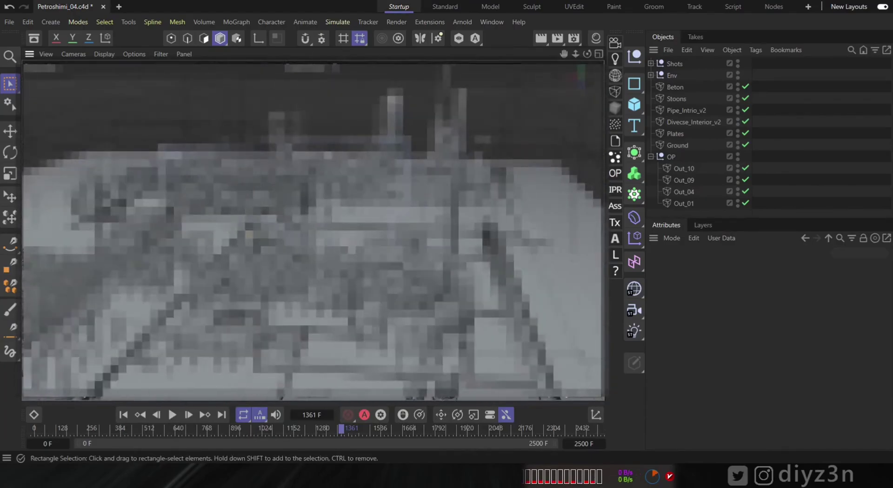
{"action": "left_click_drag", "start_coordinate": [250, 235], "coordinate": [336, 251], "text": "alt"}
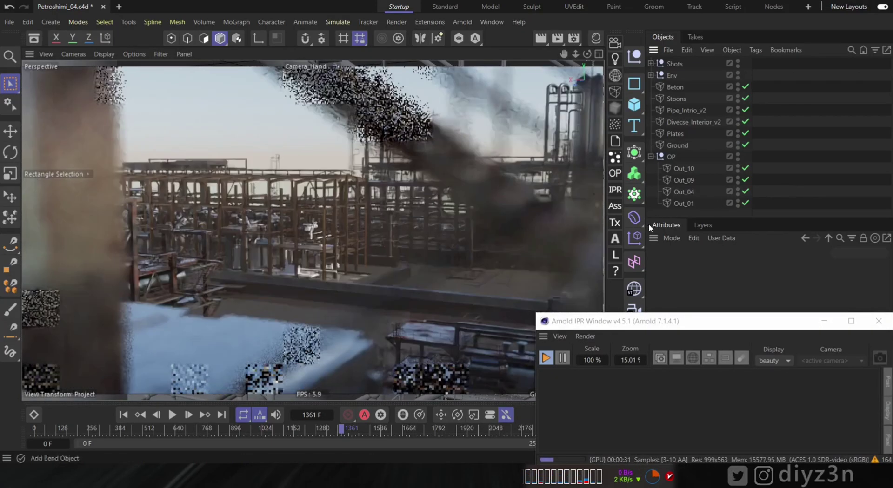
{"action": "left_click", "coordinate": [888, 382]}
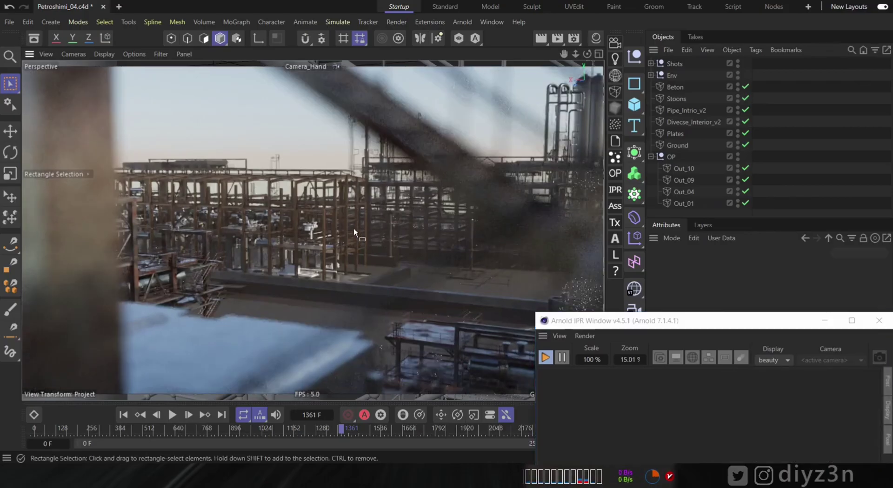
{"action": "left_click_drag", "start_coordinate": [353, 227], "coordinate": [331, 193], "text": "alt"}
{"action": "scroll", "coordinate": [366, 230], "scroll_direction": "down", "scroll_amount": 6}
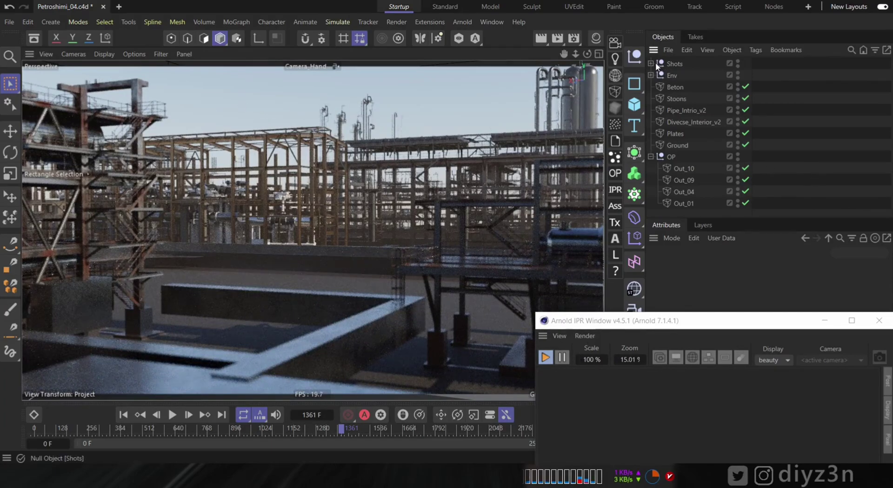
Set the Arnold Sky in the Env group to elevation 7.95 and azimuth 297.27.
{"action": "left_click", "coordinate": [650, 75]}
{"action": "left_click", "coordinate": [689, 99]}
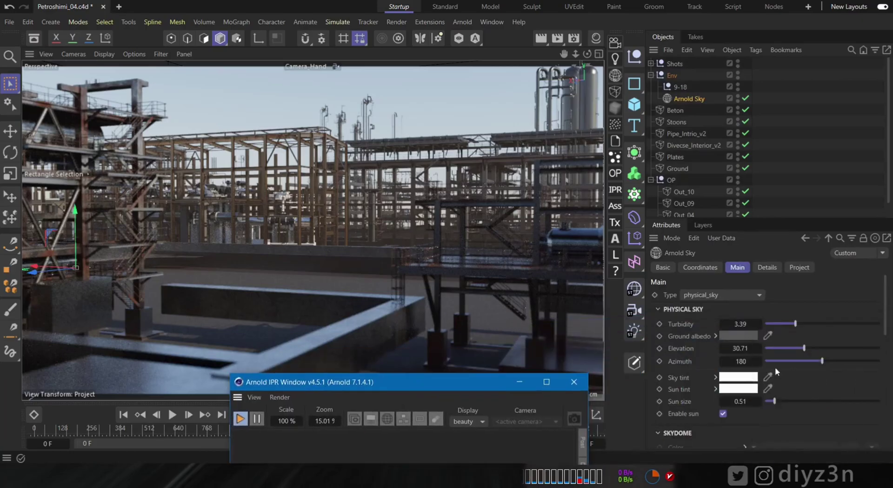
{"action": "left_click", "coordinate": [783, 348]}
{"action": "left_click", "coordinate": [779, 360]}
{"action": "left_click", "coordinate": [812, 348]}
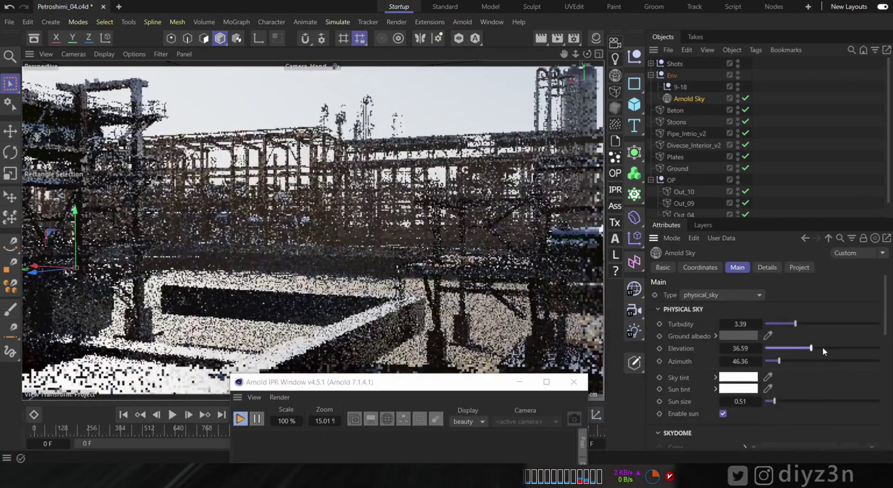
{"action": "left_click_drag", "start_coordinate": [812, 348], "coordinate": [859, 361]}
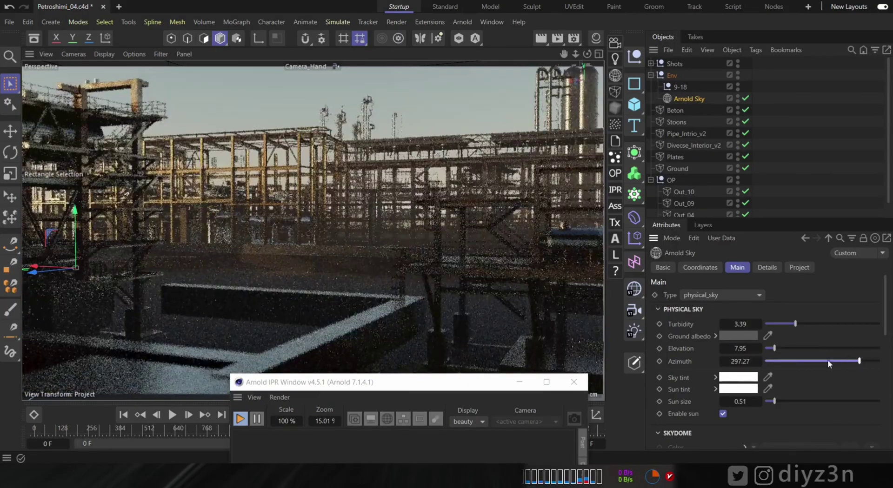
Go to frame 2240 and enable the Arnold NVIDIA OptiX denoiser for the IPR render.
{"action": "left_click_drag", "start_coordinate": [436, 384], "coordinate": [725, 119]}
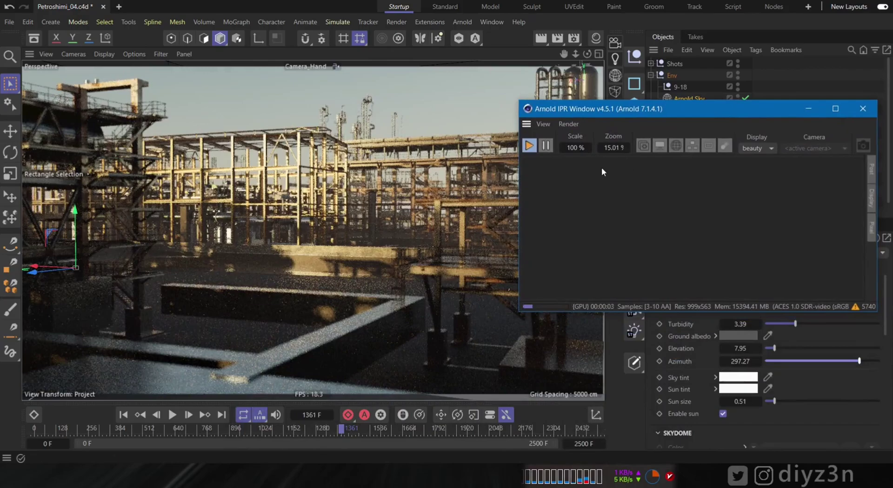
{"action": "left_click", "coordinate": [540, 429]}
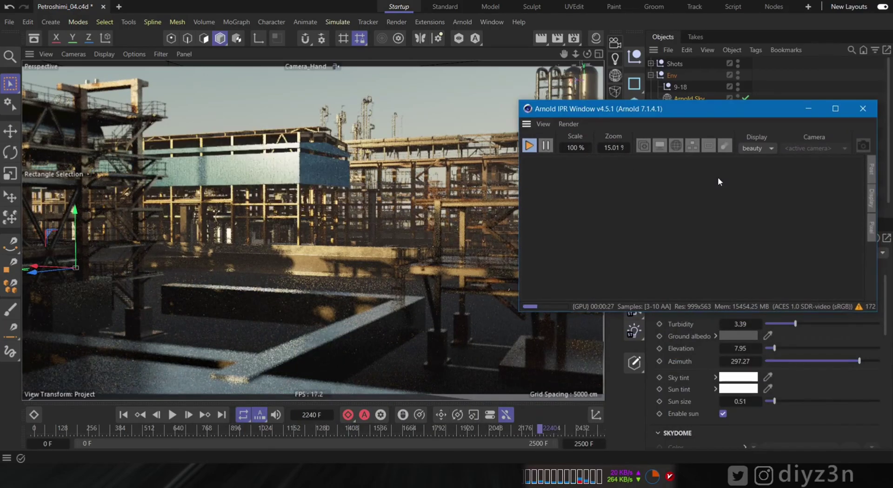
{"action": "left_click", "coordinate": [871, 170]}
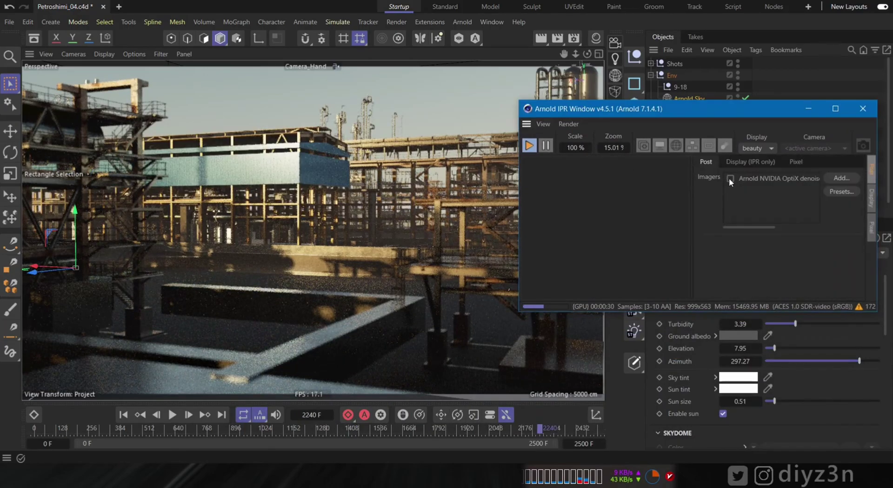
{"action": "left_click", "coordinate": [730, 179]}
{"action": "left_click_drag", "start_coordinate": [748, 113], "coordinate": [453, 418]}
Try Arnold Sky azimuths of 320.91 and 22.73, and settle on about 155.45.
{"action": "left_click_drag", "start_coordinate": [856, 362], "coordinate": [867, 359]}
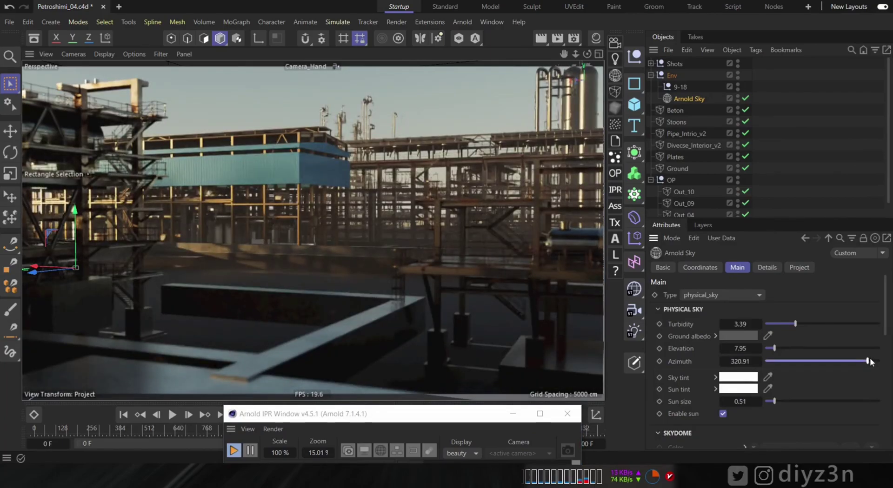
{"action": "left_click", "coordinate": [834, 182]}
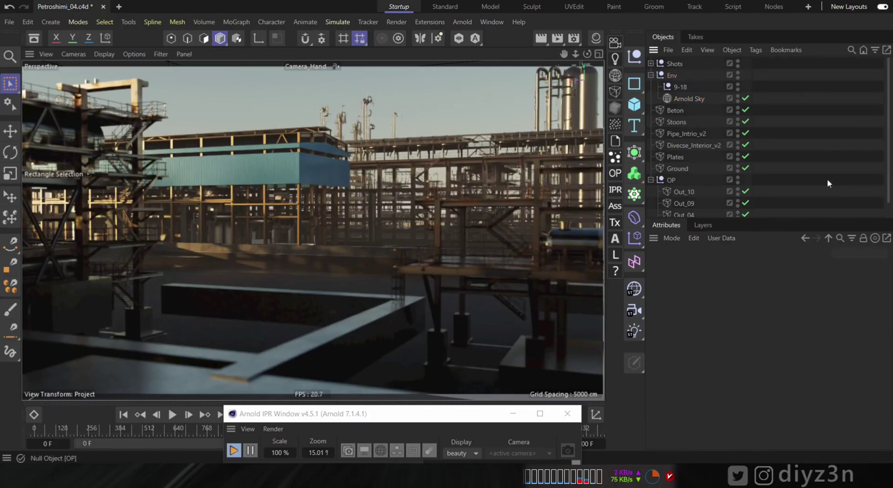
{"action": "left_click", "coordinate": [689, 99]}
{"action": "left_click", "coordinate": [772, 362]}
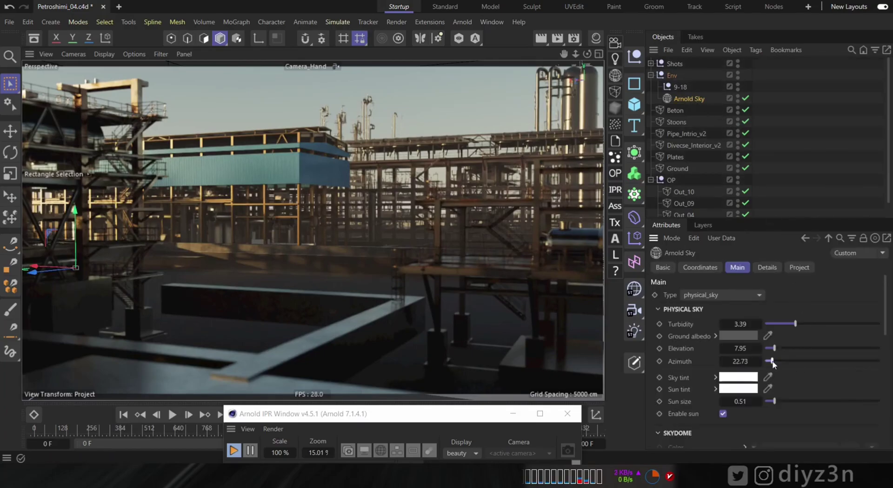
{"action": "left_click_drag", "start_coordinate": [773, 362], "coordinate": [821, 362]}
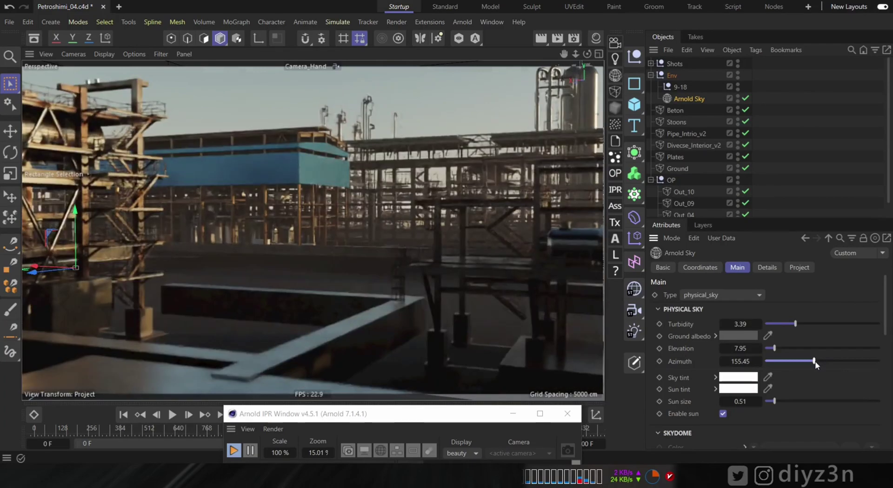
{"action": "left_click", "coordinate": [831, 163]}
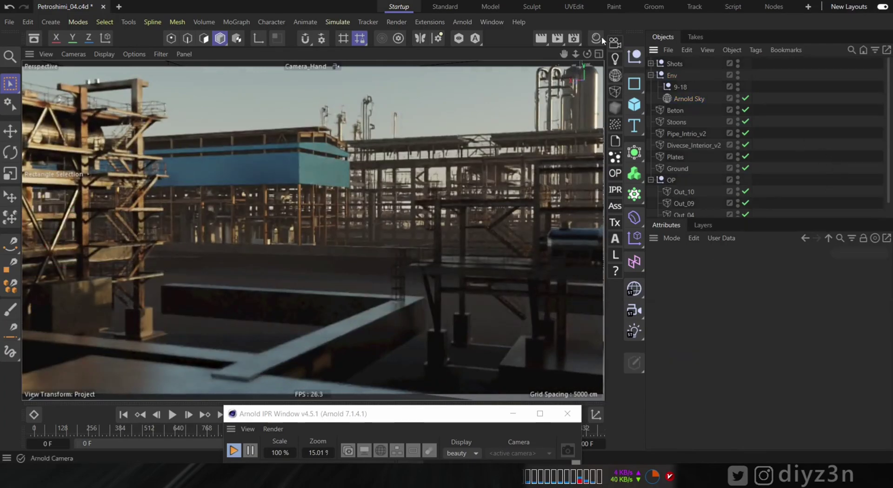